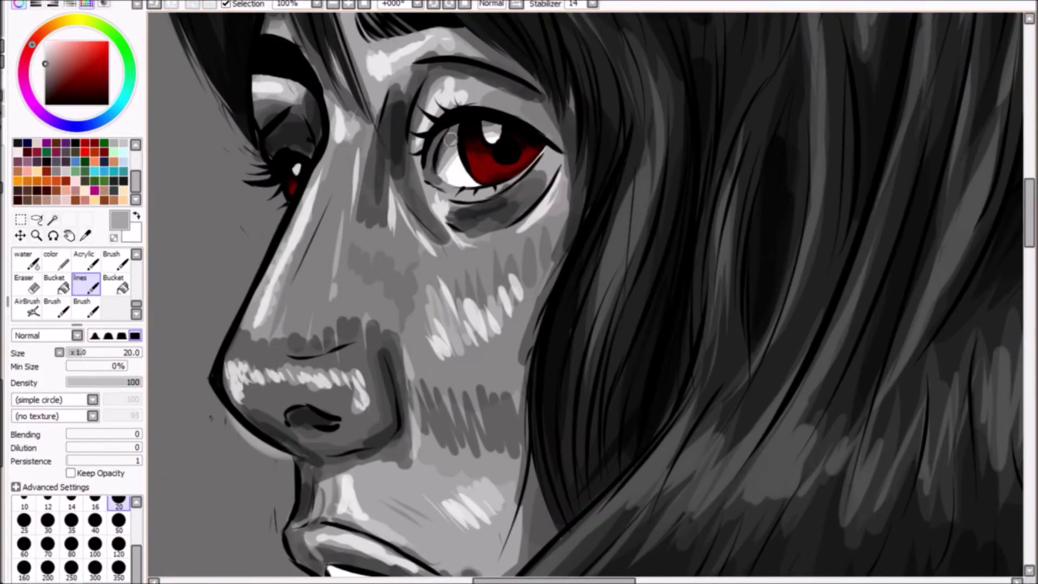
Shade the white of the near eye with grey using the lines brush at size 20
scroll(537, 225, "up", 2)
scroll(602, 217, "down", 3)
left_click(602, 218, "alt")
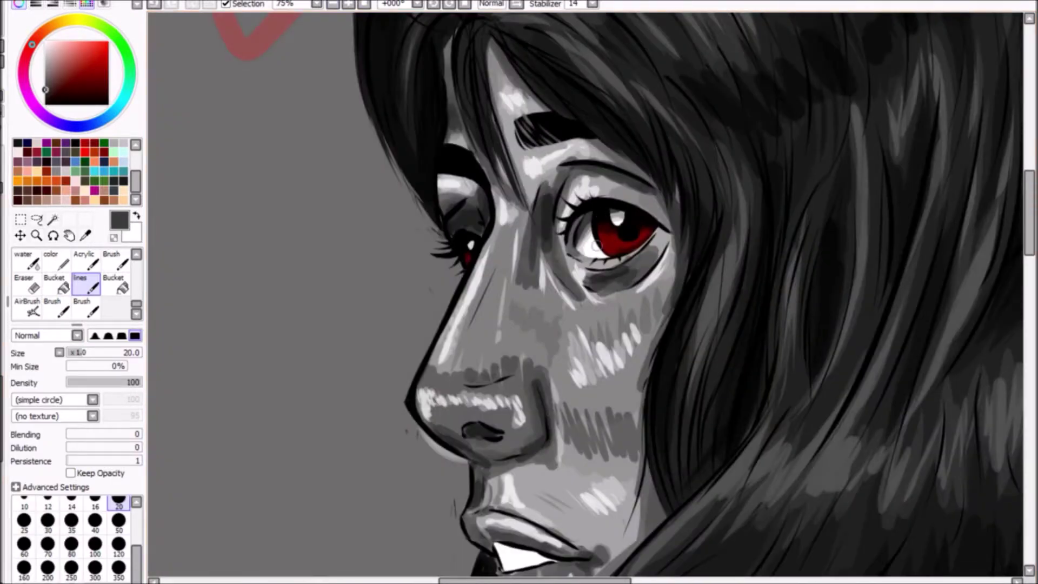
Sample dark red from the near eye and touch up the outer part of its iris
scroll(622, 232, "up", 2)
left_click(622, 238, "alt")
scroll(622, 233, "down", 3)
scroll(611, 349, "up", 3)
left_click(611, 349, "alt")
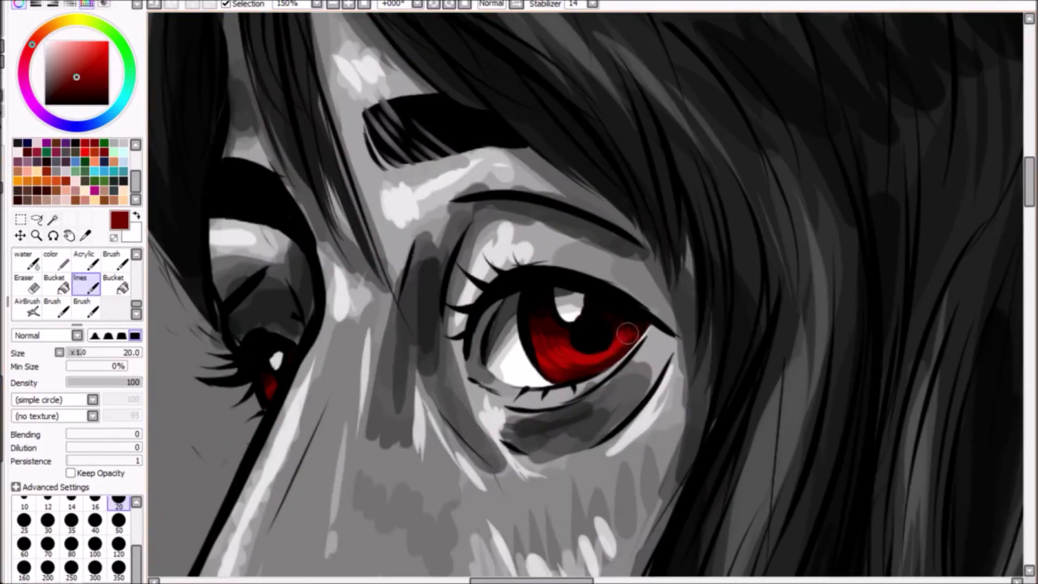
scroll(612, 348, "down", 6)
scroll(613, 348, "up", 1)
left_click(649, 221, "alt")
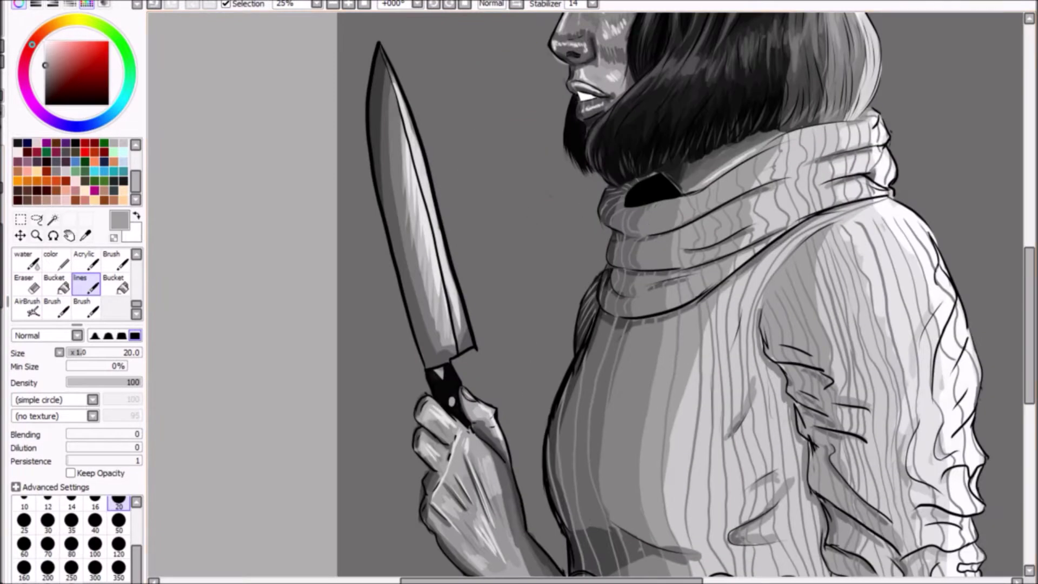
left_click(119, 568)
scroll(633, 302, "down", 3)
scroll(634, 170, "up", 3)
scroll(634, 170, "down", 1)
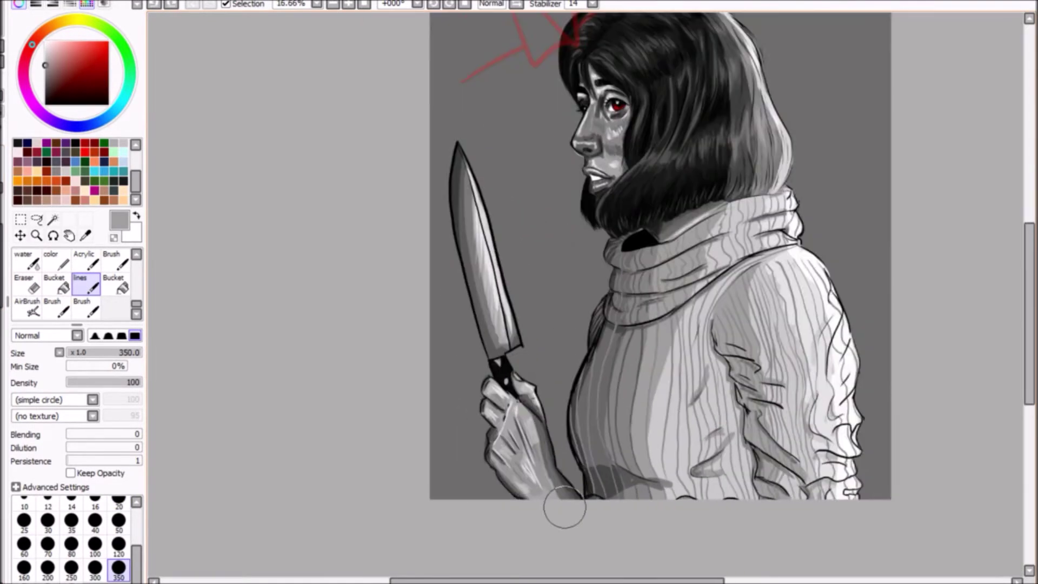
Paint grey shading around the white teeth in the mouth opening with the size 20 lines brush
scroll(649, 216, "up", 5)
left_click(623, 247, "alt")
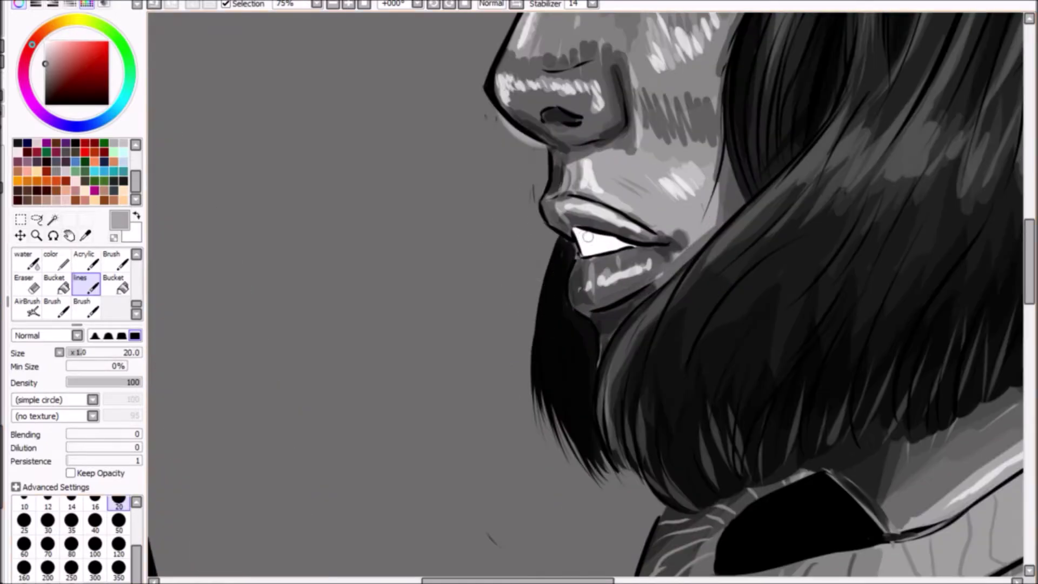
key("e")
scroll(599, 242, "down", 3)
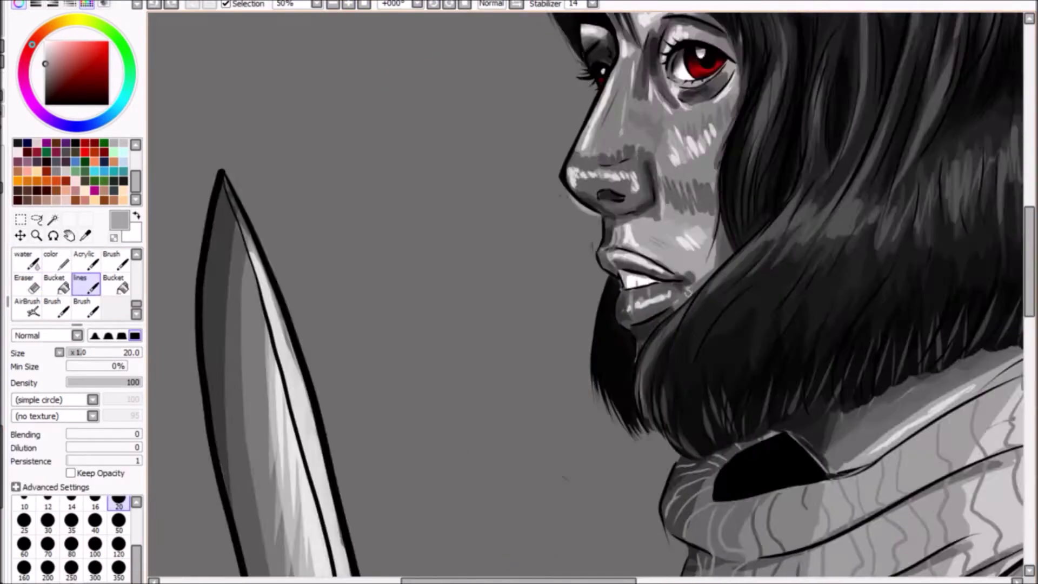
scroll(645, 341, "up", 3)
scroll(595, 303, "down", 3)
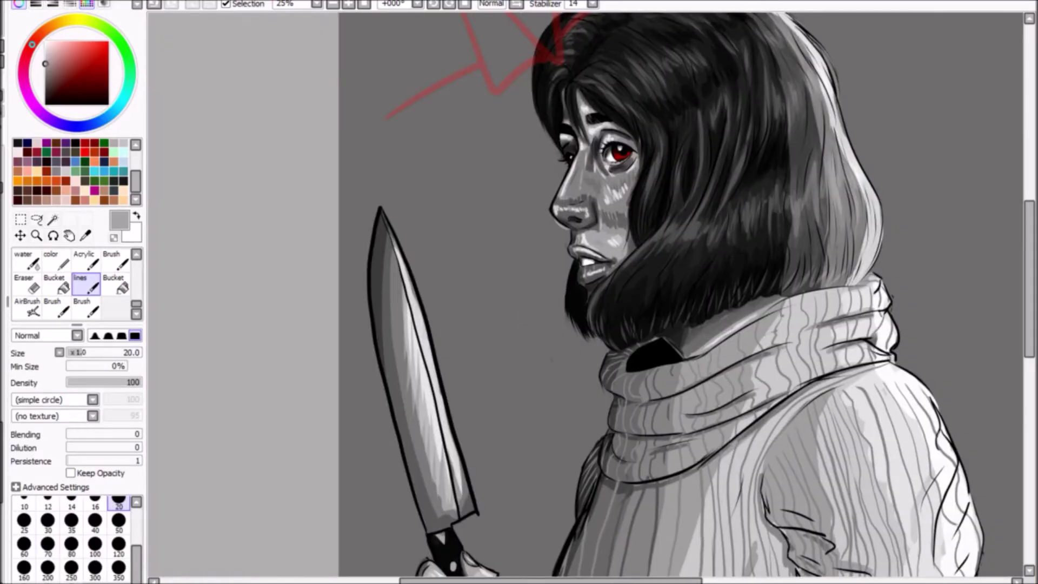
Erase along the lower edge of the hair above the scarf with the size 20 eraser
scroll(618, 322, "down", 1)
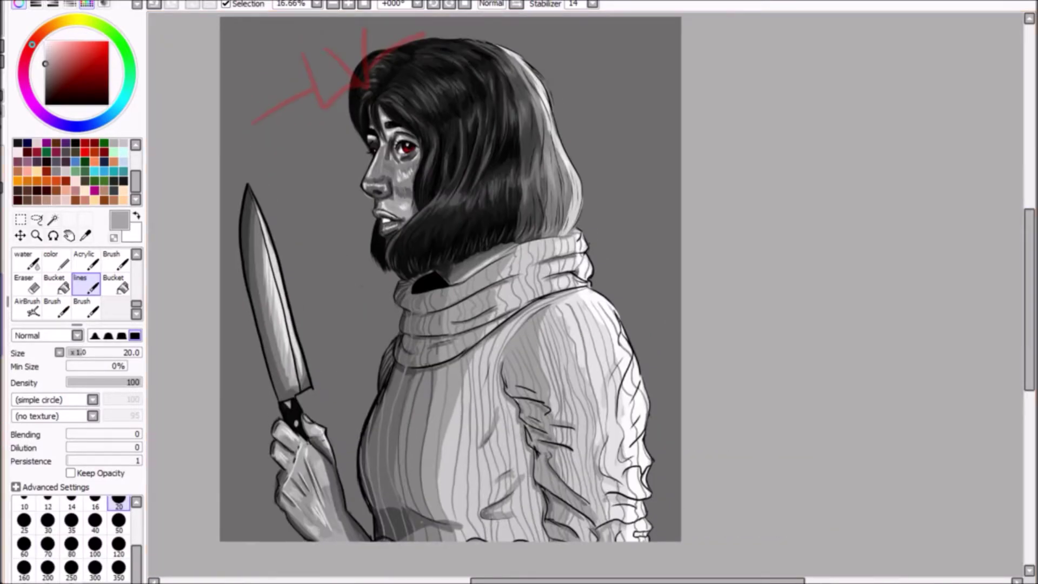
scroll(591, 298, "up", 1)
key("e")
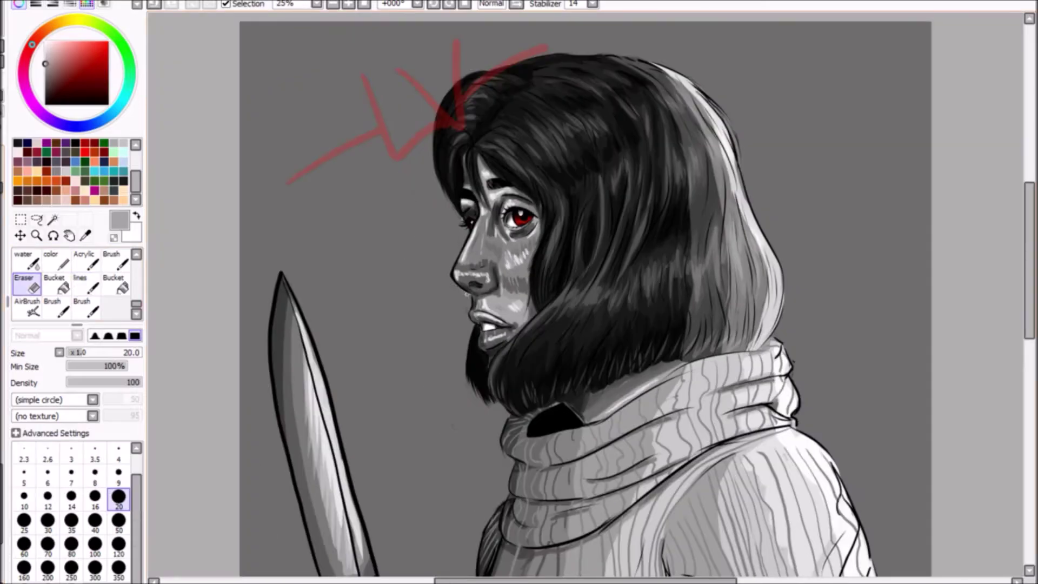
scroll(591, 298, "up", 1)
scroll(624, 276, "down", 1)
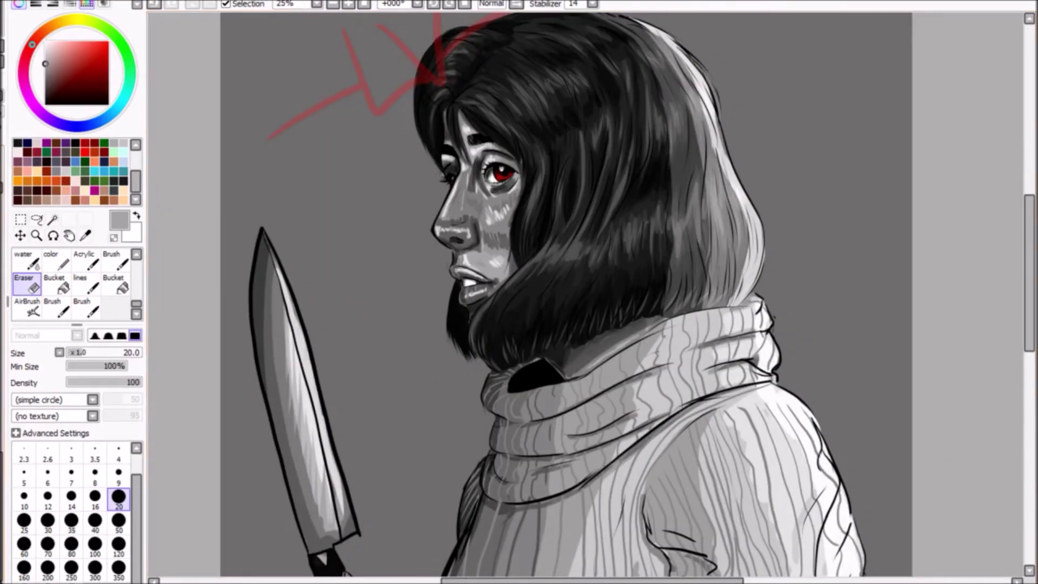
left_click_drag(563, 324, 660, 374)
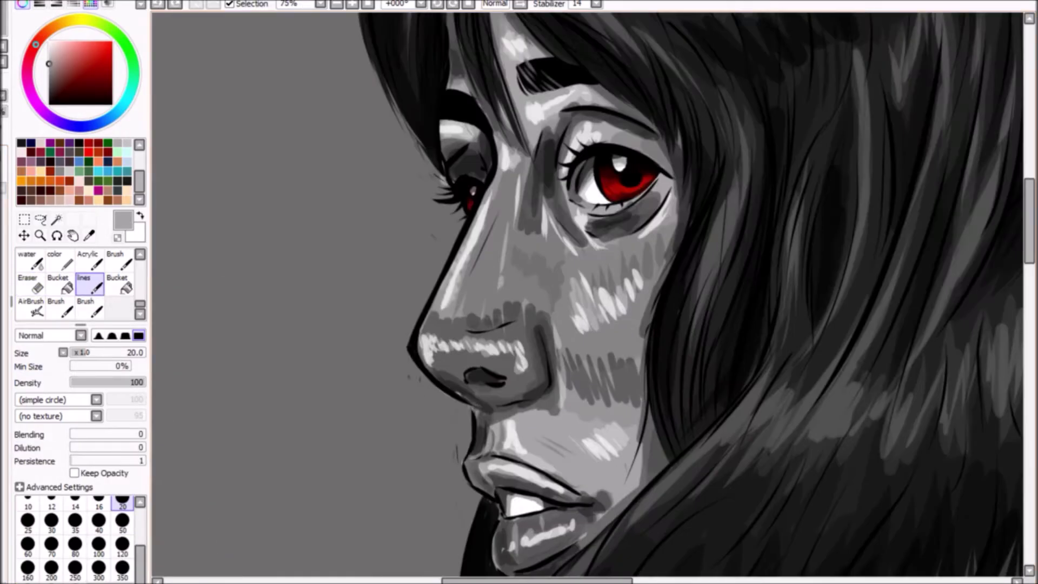
Choose the Acrylic brush at size 35 and blend the highlight across the nose tip
left_click(89, 260)
left_click(122, 522)
mouse_move(471, 211)
left_mouse_down()
mouse_move(427, 346)
mouse_move(517, 373)
left_mouse_up()
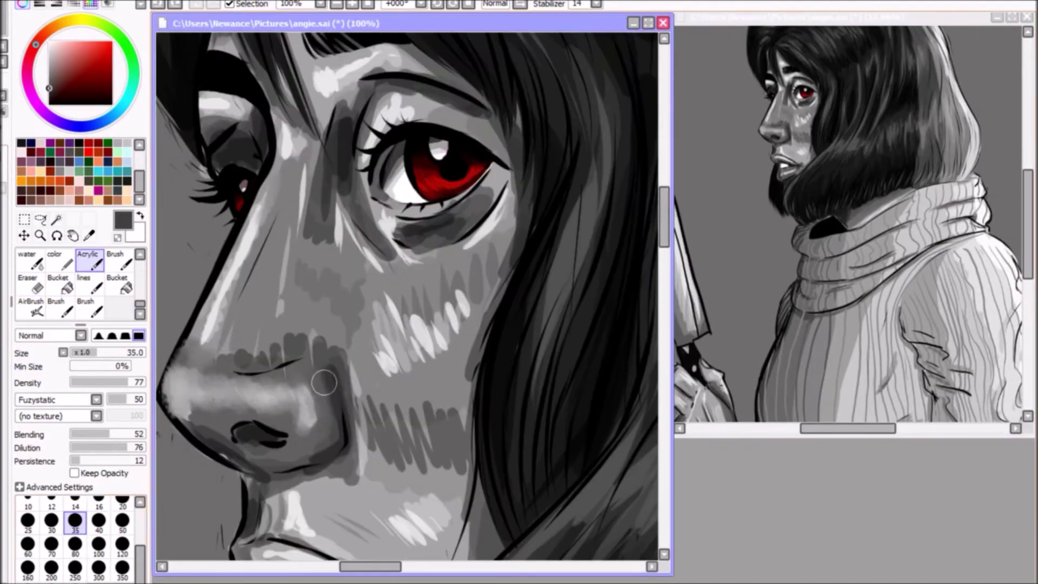
mouse_move(324, 376)
left_mouse_down()
mouse_move(333, 433)
mouse_move(331, 380)
mouse_move(341, 411)
mouse_move(327, 399)
mouse_move(345, 377)
left_mouse_up()
Reduce the Acrylic brush to size 20 and smooth the shading around the nostril wing with sampled grey
key("bracketleft")
key("bracketleft")
key("bracketleft")
left_click(320, 405, "alt")
key("Delete")
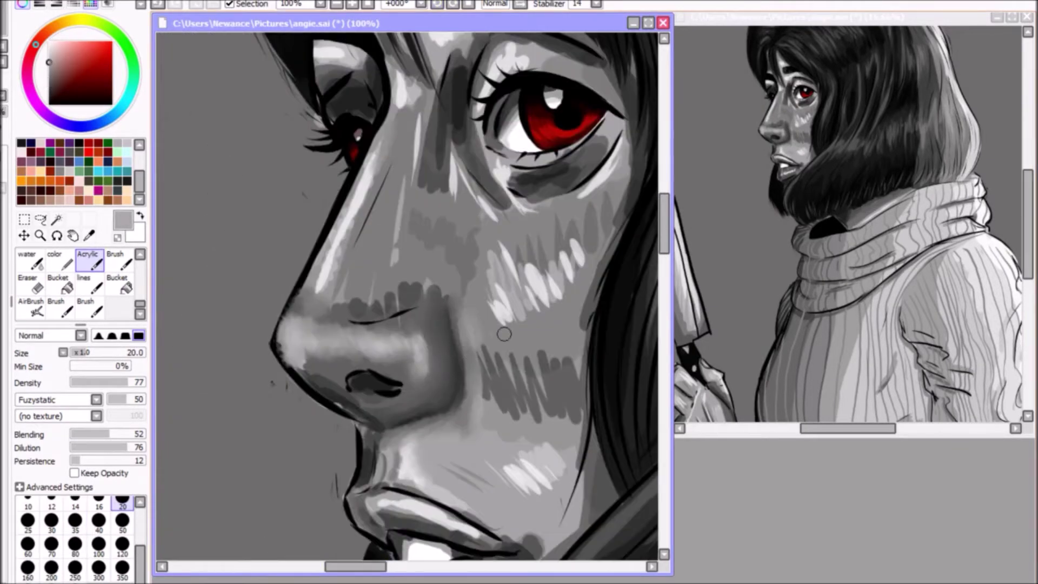
key("Delete")
Blend the highlight and outline along the bridge of the nose
left_click_drag(311, 336, 325, 135)
mouse_move(325, 252)
left_mouse_down()
mouse_move(322, 313)
mouse_move(395, 294)
left_mouse_up()
left_click_drag(324, 297, 311, 347)
key("Delete")
key("ctrl+plus")
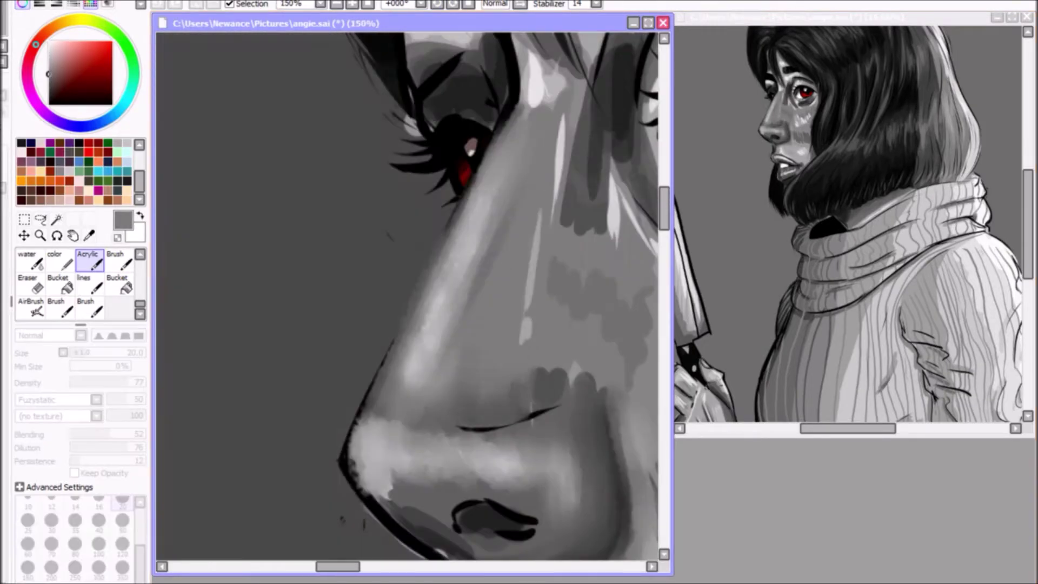
Soften the nostril and blend the dark outline along the underside of the nose
scroll(389, 343, "down", 3)
left_click_drag(364, 358, 430, 372)
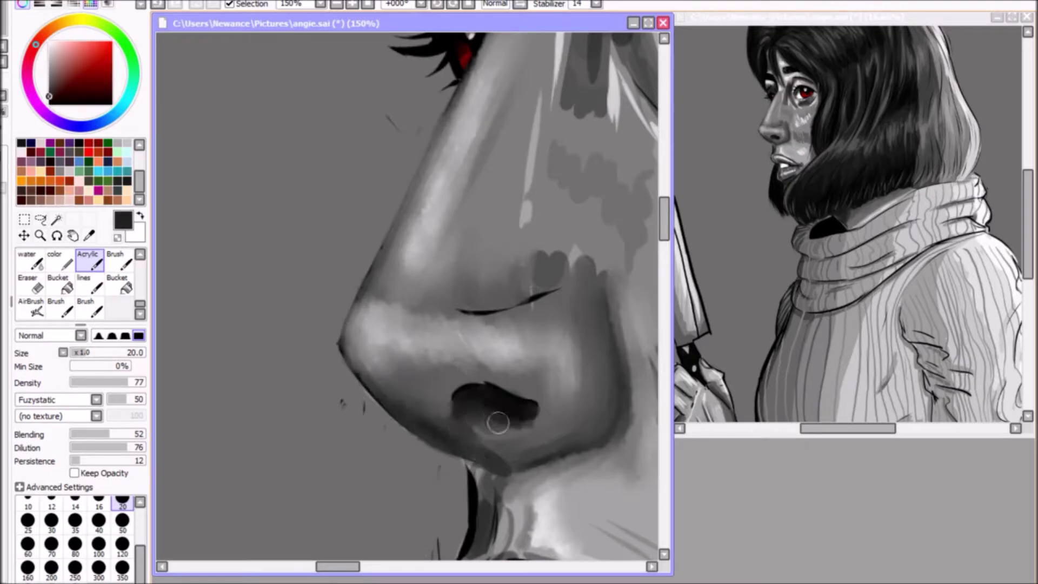
left_click(405, 141, "alt")
left_click_drag(502, 456, 589, 427)
scroll(589, 427, "up", 2)
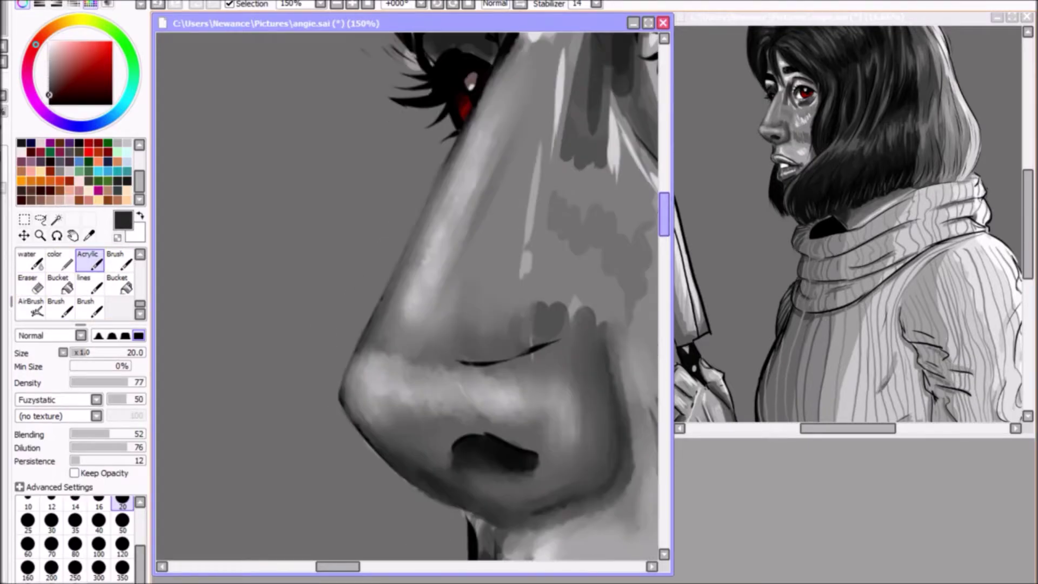
Blend the crease above the nostril wing and the light streak on the side of the nose
left_click_drag(541, 325, 462, 345)
left_click_drag(600, 325, 473, 366)
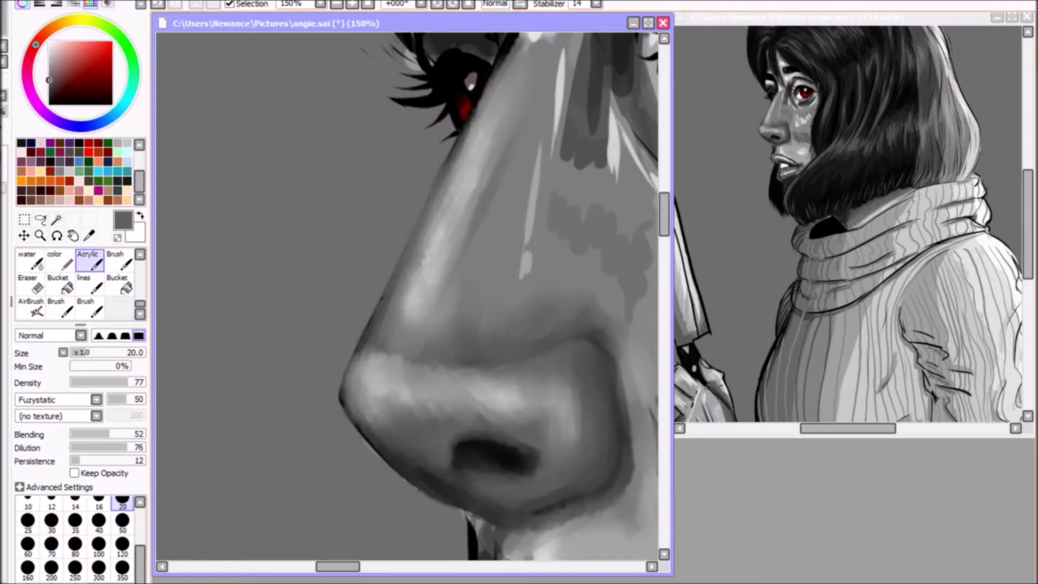
scroll(532, 262, "up", 5)
mouse_move(530, 373)
left_mouse_down()
mouse_move(551, 146)
mouse_move(542, 303)
left_mouse_up()
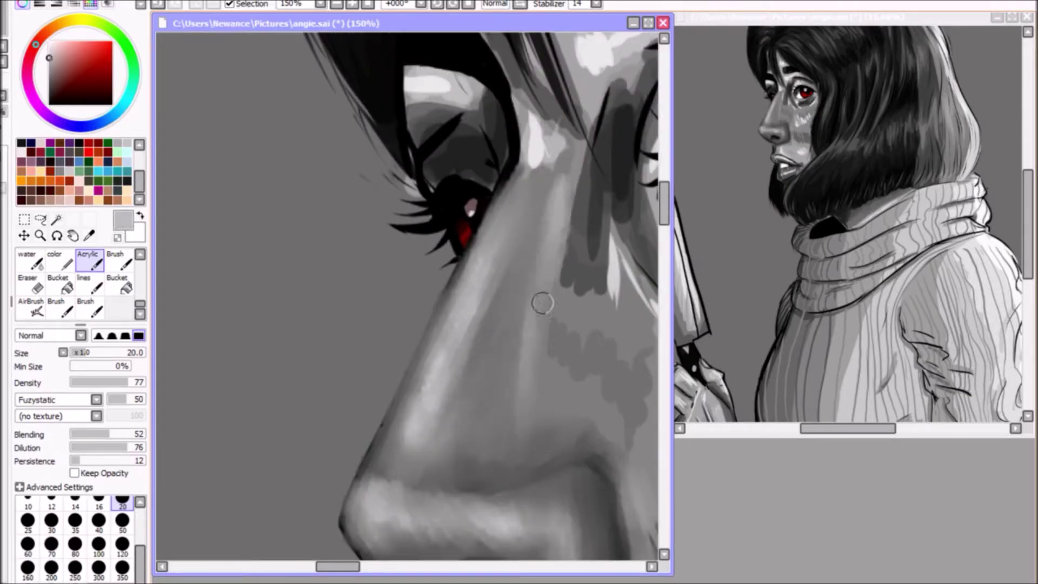
left_click_drag(581, 138, 555, 339)
Blend dark grey shading between the nose bridge and the inner corner of the near eye
left_click_drag(597, 199, 369, 269)
left_click(369, 269, "alt")
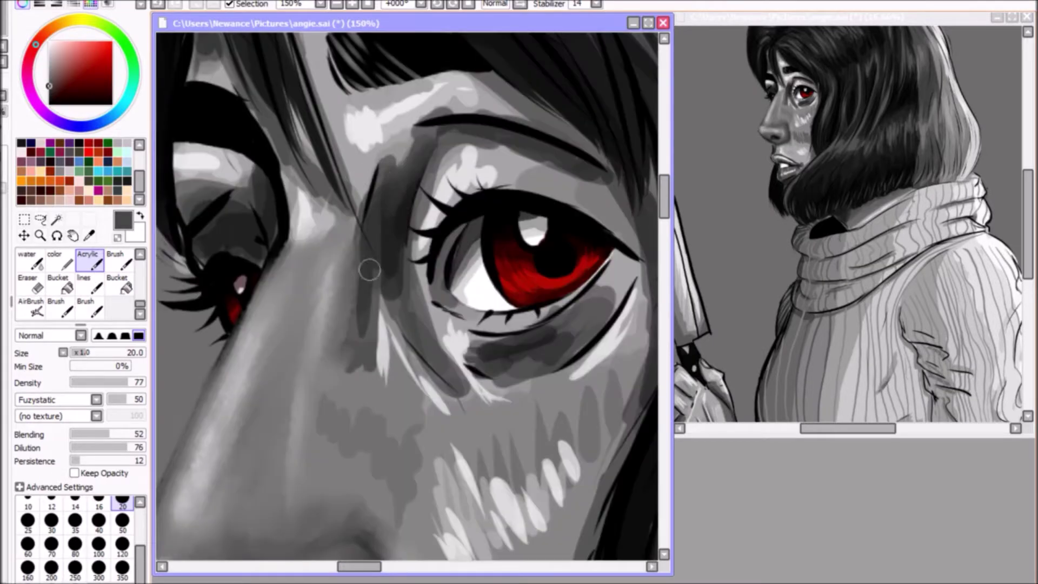
left_click_drag(367, 177, 425, 377)
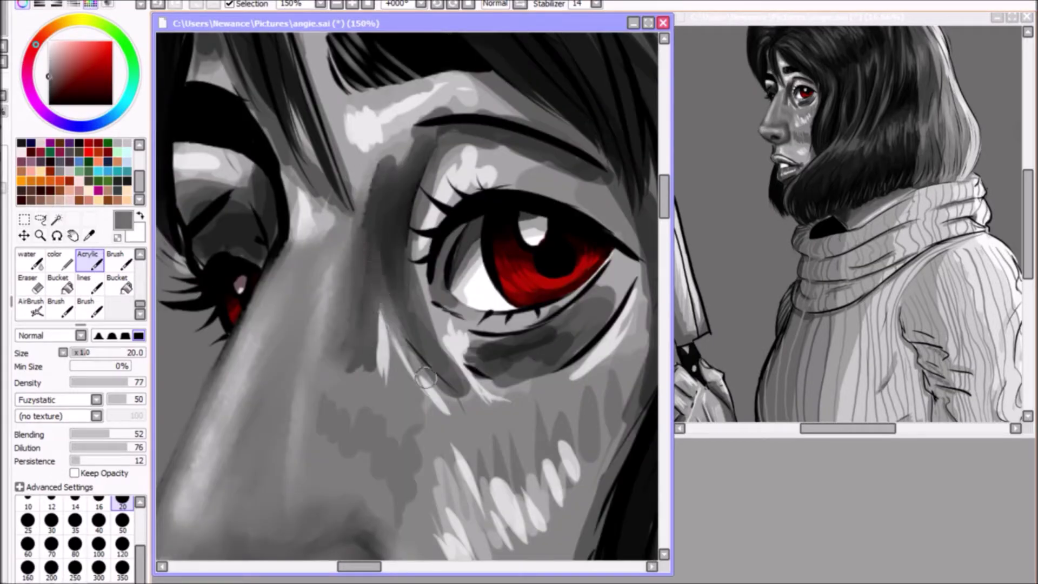
Smooth the highlight below the near eyebrow into the top of the nose bridge
scroll(413, 241, "up", 3)
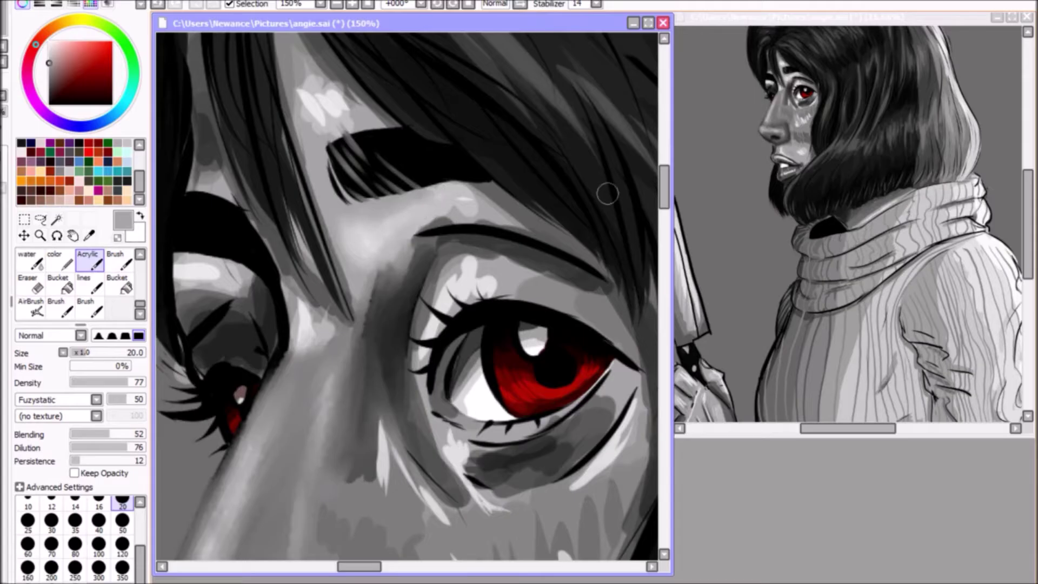
mouse_move(386, 292)
left_mouse_down()
mouse_move(286, 324)
mouse_move(303, 373)
mouse_move(314, 282)
mouse_move(307, 397)
left_mouse_up()
left_click(292, 303, "alt")
scroll(308, 397, "down", 4)
scroll(368, 290, "down", 4)
scroll(376, 319, "up", 4)
Blend the light and dark strokes between the inner corner of the near eye and the nose
left_click(455, 348, "alt")
mouse_move(455, 348)
left_mouse_down()
mouse_move(464, 378)
mouse_move(410, 283)
mouse_move(403, 325)
mouse_move(379, 281)
left_mouse_up()
left_click_drag(411, 325, 427, 373)
mouse_move(378, 270)
left_mouse_down()
mouse_move(319, 216)
mouse_move(359, 70)
mouse_move(348, 250)
left_mouse_up()
Blend the crease and highlight of the near eye's upper lid using greys sampled around it
left_click(319, 217, "alt")
left_click_drag(422, 141, 367, 238)
left_click_drag(379, 162, 344, 281)
mouse_move(439, 130)
left_mouse_down()
mouse_move(406, 134)
mouse_move(454, 153)
mouse_move(468, 199)
left_mouse_up()
left_click(406, 135, "alt")
left_click(455, 153, "alt")
left_click(463, 185, "alt")
Smooth the shading from the near eye's inner corner down to the skin below the eye
left_click(389, 255, "alt")
mouse_move(389, 254)
left_mouse_down()
mouse_move(433, 302)
mouse_move(406, 294)
mouse_move(436, 346)
mouse_move(476, 390)
left_mouse_up()
left_click_drag(455, 325, 427, 378)
left_click_drag(449, 281, 455, 401)
key("Home")
left_click_drag(476, 346, 533, 463)
left_click_drag(519, 411, 441, 325)
Rotate the view to -45° and blend dark grey along the upper lid toward the near eye's outer corner
key("Delete")
key("Delete")
key("Delete")
left_click(537, 294, "alt")
left_click_drag(538, 295, 599, 285)
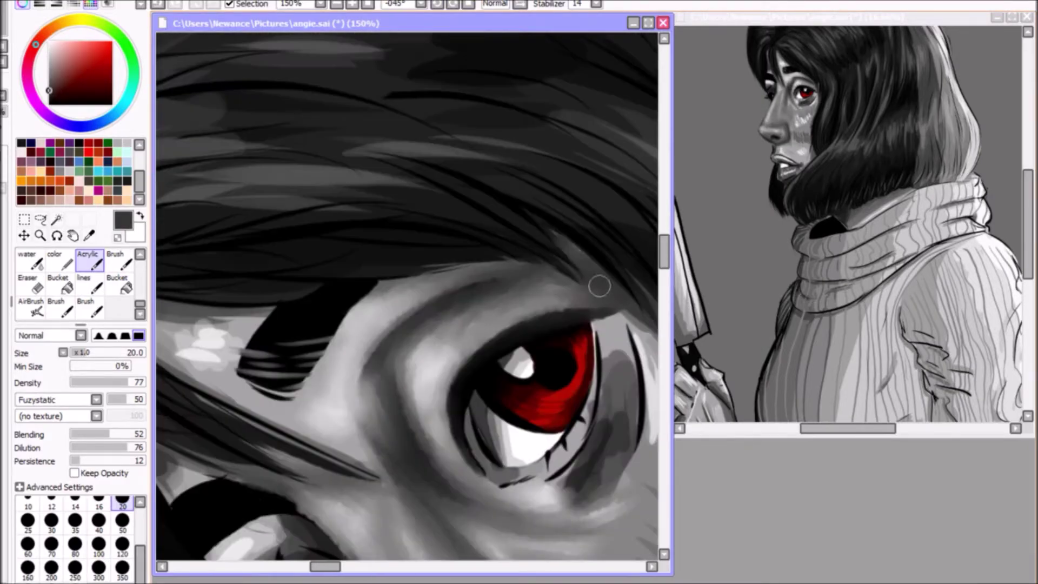
Blend light grey along the shadow between the near eye's inner corner and the nose
left_click(395, 335, "alt")
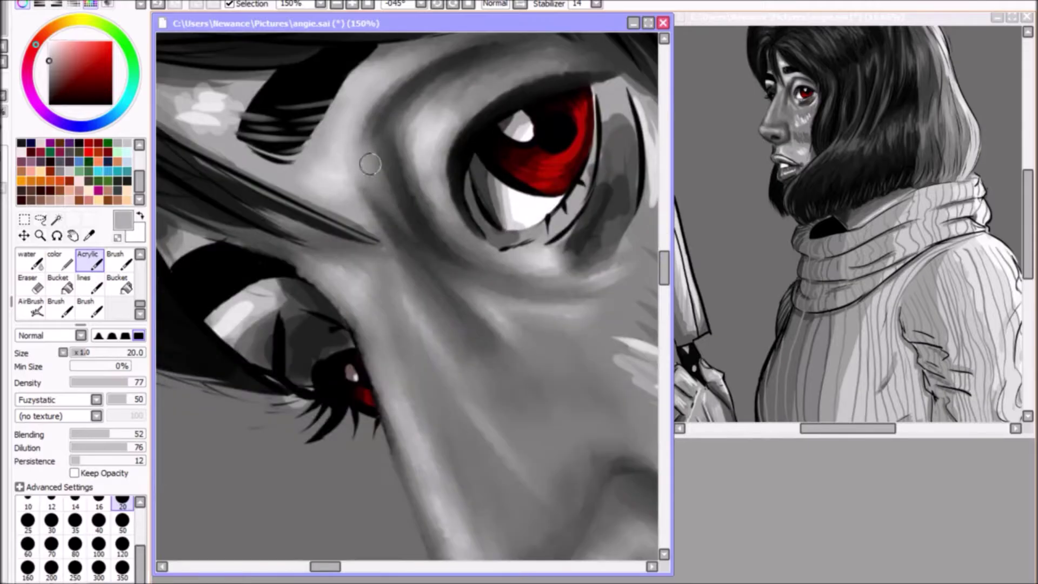
scroll(394, 357, "down", 5)
left_click_drag(411, 227, 452, 284)
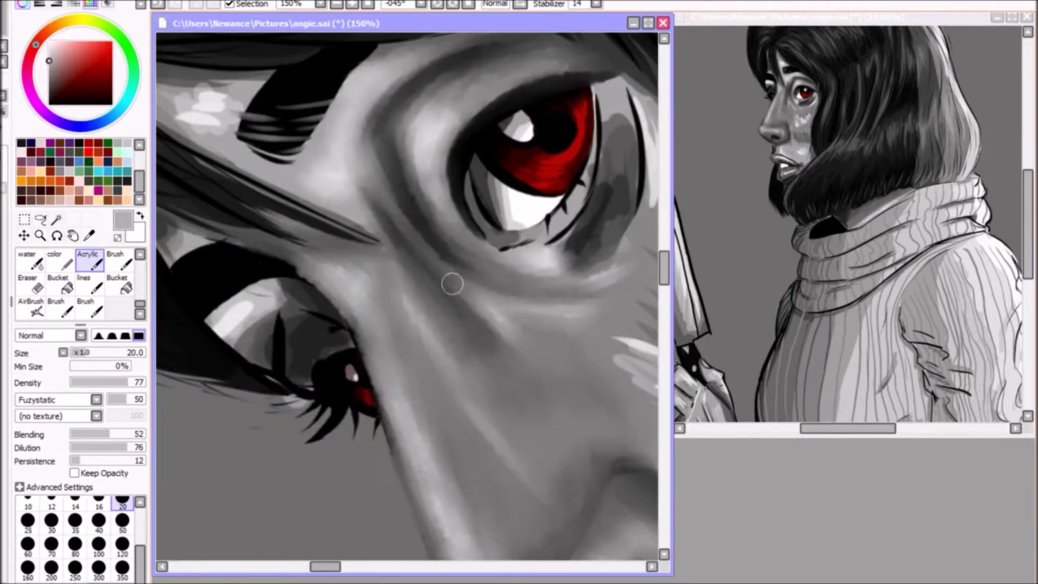
scroll(394, 238, "up", 4)
Smooth the dark shading of the bag under the near eye
left_click_drag(528, 241, 505, 330)
scroll(478, 310, "down", 2)
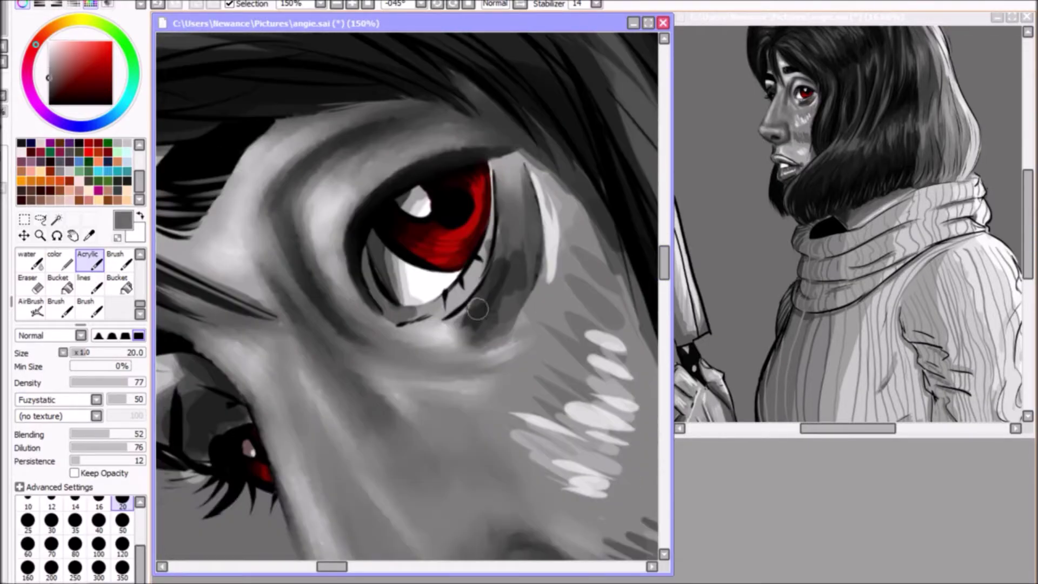
mouse_move(508, 281)
left_mouse_down()
mouse_move(515, 169)
mouse_move(464, 321)
left_mouse_up()
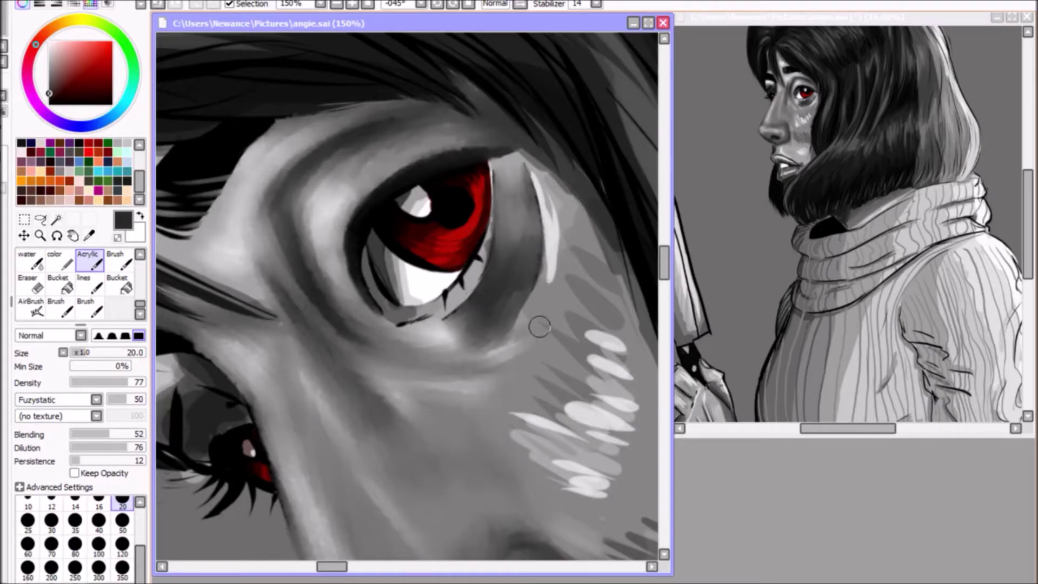
Blend the highlight along the outer edge of the eye bag and reset the view rotation
left_click(543, 287, "alt")
left_click_drag(544, 286, 564, 181)
left_click(487, 153, "alt")
key("Home")
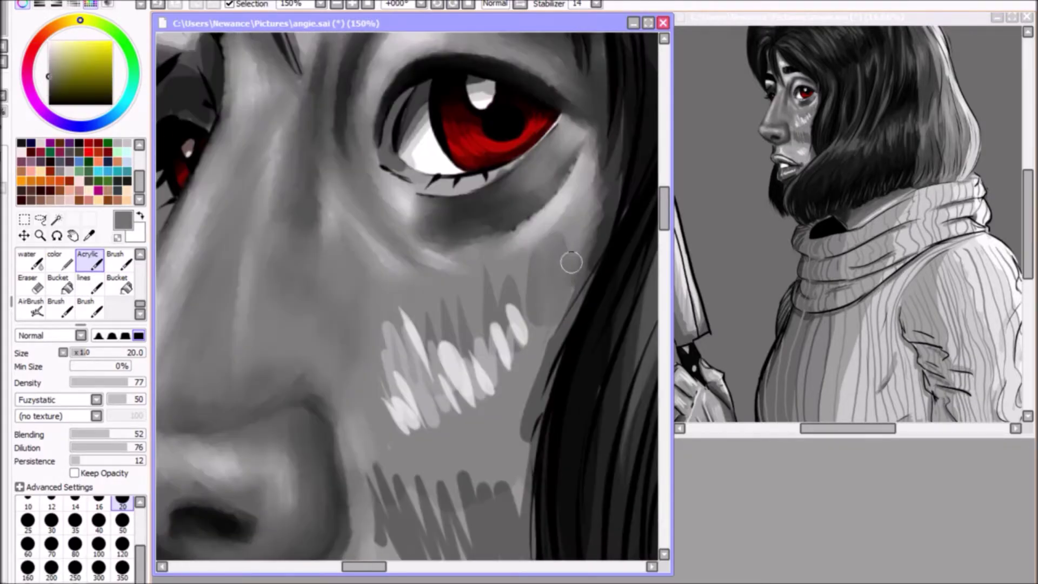
Blend the hatched light and dark strokes on the upper cheek and its edge beside the hair
left_click(565, 294, "alt")
left_click_drag(565, 294, 607, 225)
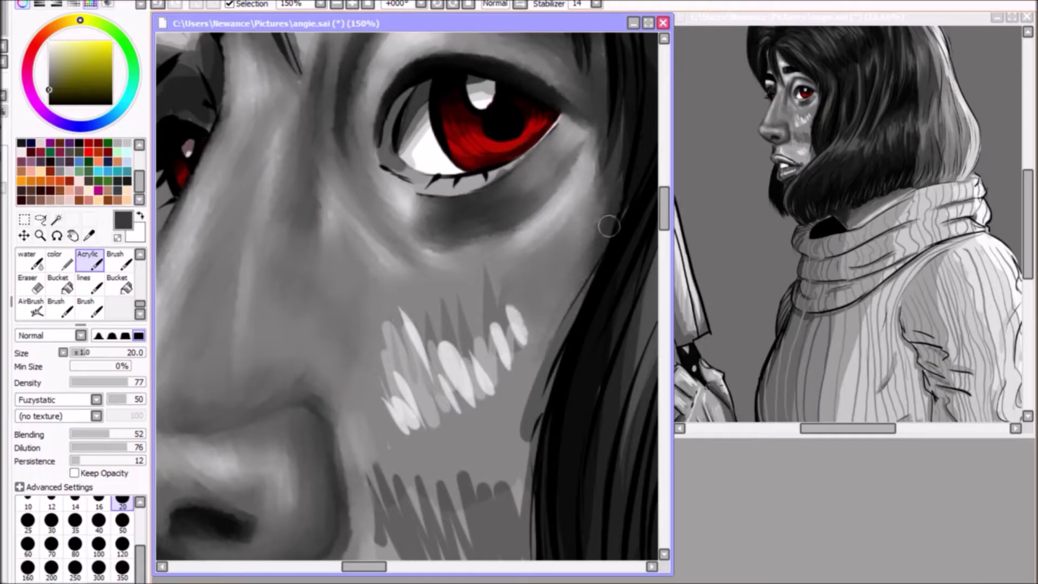
left_click_drag(520, 319, 454, 379)
mouse_move(433, 335)
left_mouse_down()
mouse_move(389, 400)
mouse_move(486, 346)
left_mouse_up()
mouse_move(520, 309)
left_mouse_down()
mouse_move(380, 327)
mouse_move(413, 394)
mouse_move(427, 341)
mouse_move(475, 399)
mouse_move(541, 368)
left_mouse_up()
left_click(541, 368, "alt")
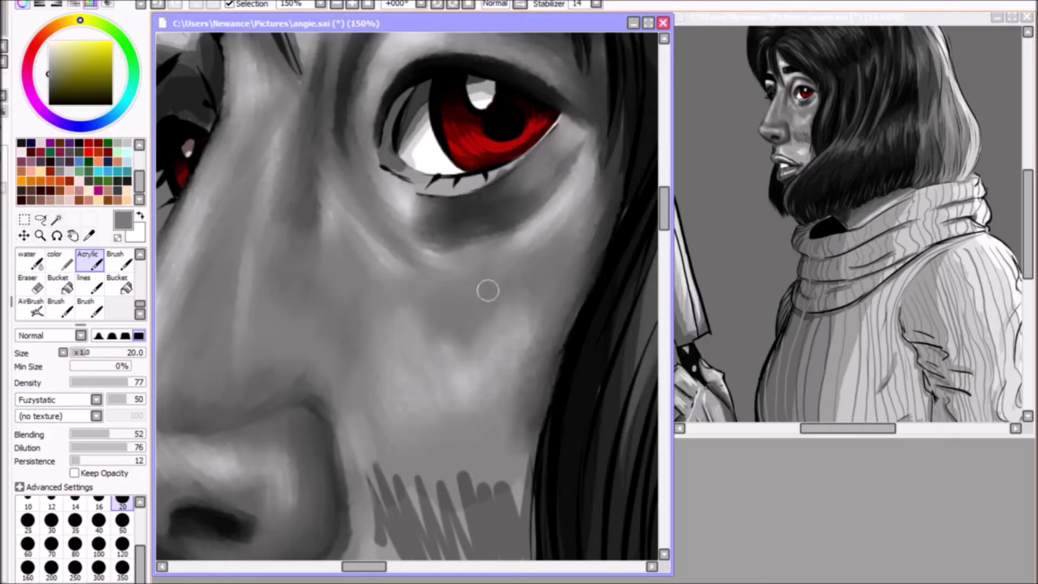
Refine the highlight bordering the outer side of the bag under the near eye
scroll(476, 304, "down", 3)
scroll(532, 274, "up", 4)
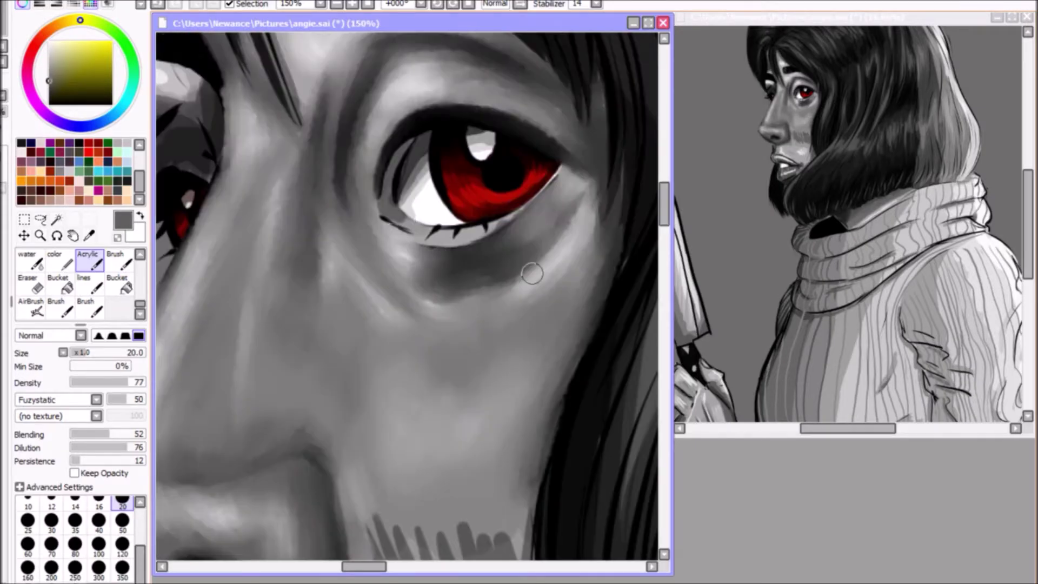
left_click_drag(573, 250, 569, 195)
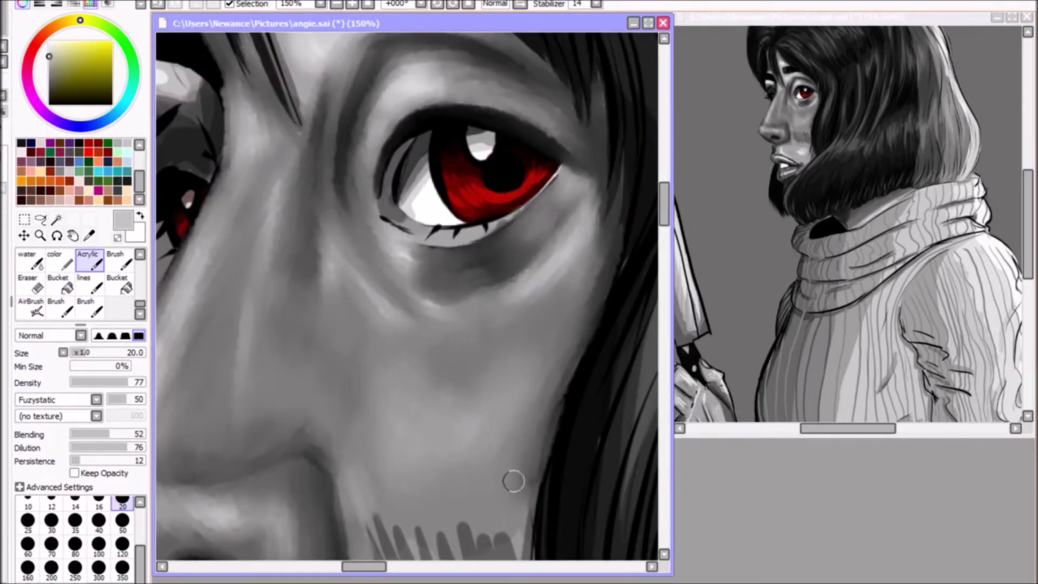
scroll(514, 479, "up", 4)
left_click(399, 232, "alt")
Enlarge the Acrylic brush to size 35 and blend the hatched shadow on the lower cheek beside the nose
scroll(385, 360, "down", 9)
key("bracketright")
key("bracketright")
key("bracketright")
left_click(385, 360, "alt")
mouse_move(385, 360)
left_mouse_down()
mouse_move(382, 375)
mouse_move(357, 278)
mouse_move(366, 287)
left_mouse_up()
left_click(357, 278, "alt")
left_click(320, 174, "alt")
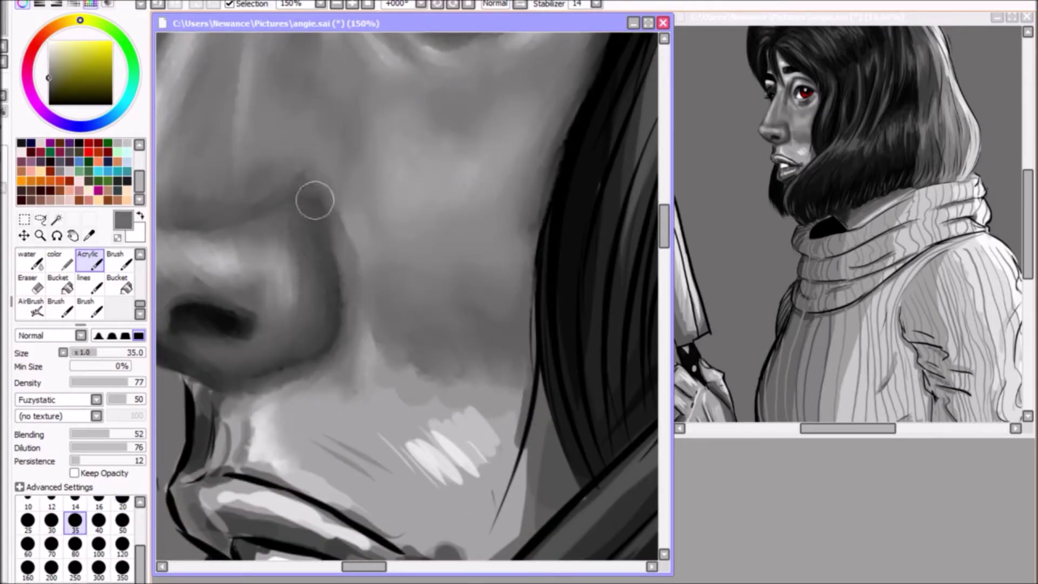
Blend the white highlight strokes on the cheek above the mouth corner with sampled light grey
scroll(352, 233, "down", 3)
left_click(422, 192, "alt")
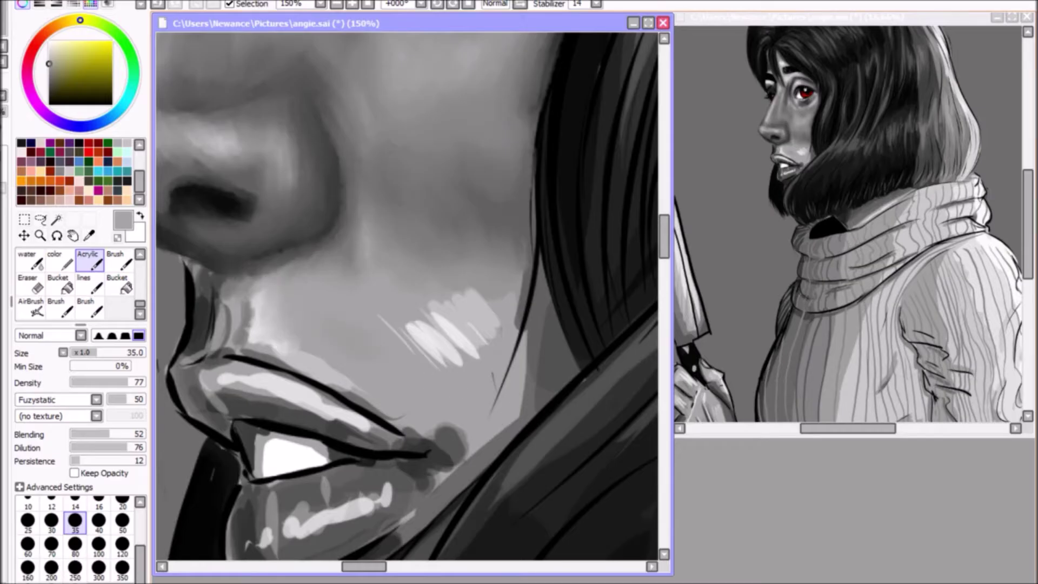
mouse_move(447, 270)
left_mouse_down()
mouse_move(424, 285)
mouse_move(427, 341)
left_mouse_up()
left_click(362, 320, "alt")
left_click_drag(362, 320, 331, 223)
Soften the dark outline between the nose and upper lip, reducing the brush size for the finer strokes
left_click(203, 305, "alt")
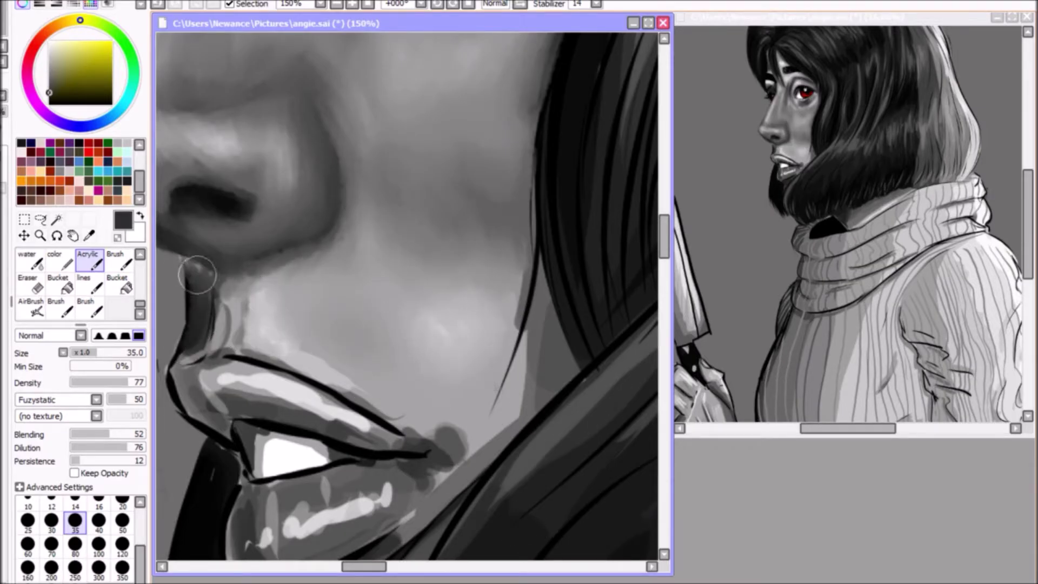
left_click_drag(203, 305, 327, 330)
key("bracketleft")
key("bracketleft")
key("bracketleft")
key("bracketleft")
key("bracketleft")
key("bracketleft")
key("bracketleft")
left_click(336, 291, "alt")
mouse_move(336, 291)
left_mouse_down()
mouse_move(305, 351)
mouse_move(319, 311)
left_mouse_up()
Blend the shadow and highlight of the groove above the upper lip with sampled greys
left_click(325, 324, "alt")
left_click_drag(324, 346, 331, 284)
left_click(316, 340, "alt")
left_click(410, 321, "alt")
mouse_move(316, 340)
left_mouse_down()
mouse_move(338, 281)
mouse_move(352, 281)
mouse_move(428, 368)
left_mouse_up()
Blend the dark outline between the nose and upper lip at brush size 20 and trim its outer edge
key("bracketright")
key("bracketright")
key("bracketright")
key("bracketright")
key("bracketright")
key("bracketright")
key("bracketright")
left_click(355, 429, "alt")
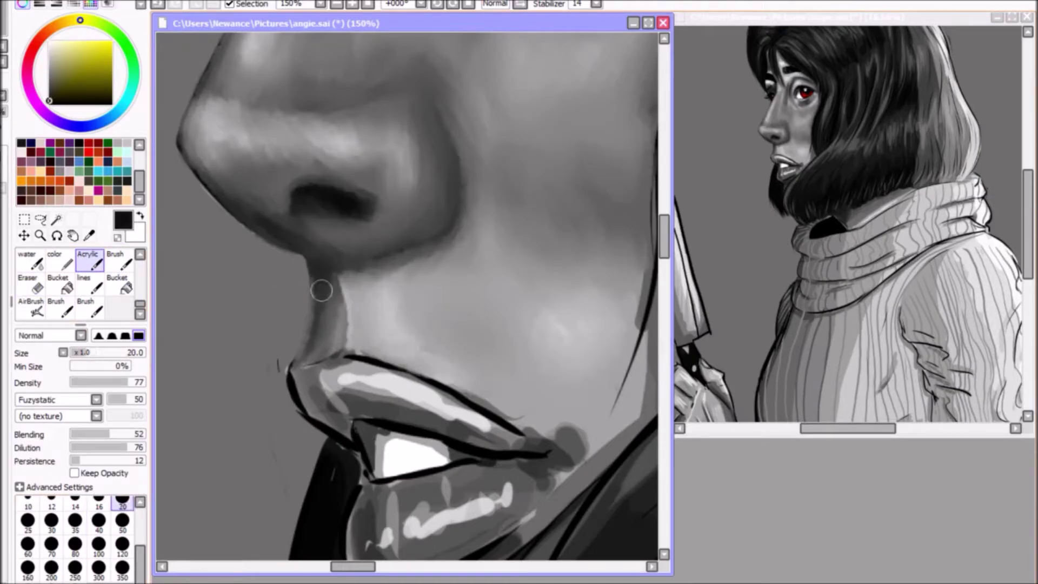
key("e")
key("n")
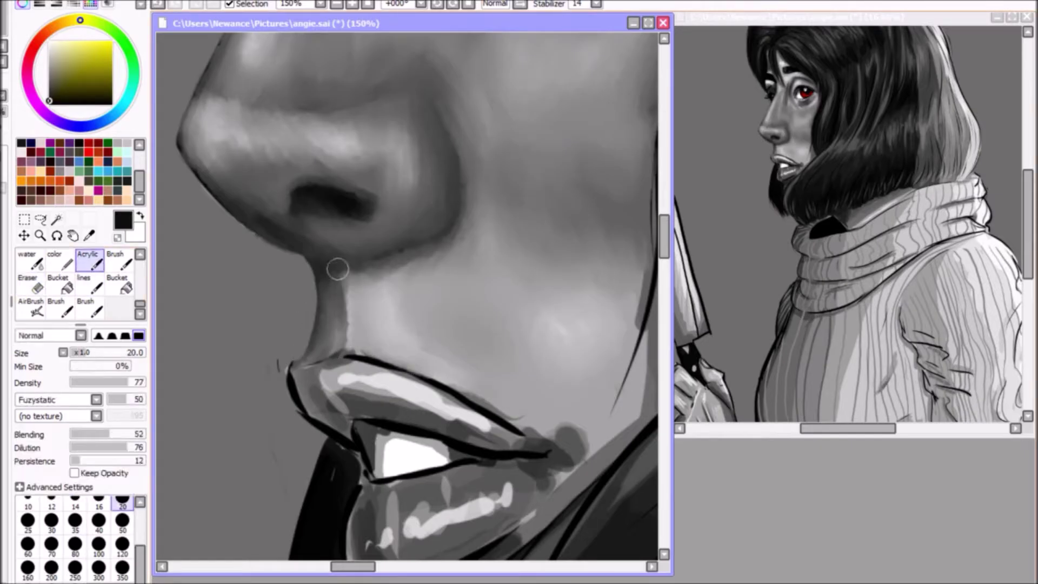
Shade the profile edge between the nose base and upper lip smoothly with sampled dark greys
left_click_drag(328, 262, 312, 357)
key("a")
left_click_drag(324, 279, 322, 357)
left_click(325, 292, "alt")
left_click(327, 303, "alt")
left_click_drag(328, 297, 327, 324)
left_click_drag(318, 253, 325, 346)
left_click_drag(325, 281, 303, 254)
Paint a light grey rim around the nostril and along the nose's underside, and blend it into the nose tip
left_click(200, 133, "alt")
key("n")
left_click_drag(284, 194, 316, 175)
key("a")
left_click(303, 195, "alt")
left_click_drag(217, 181, 238, 211)
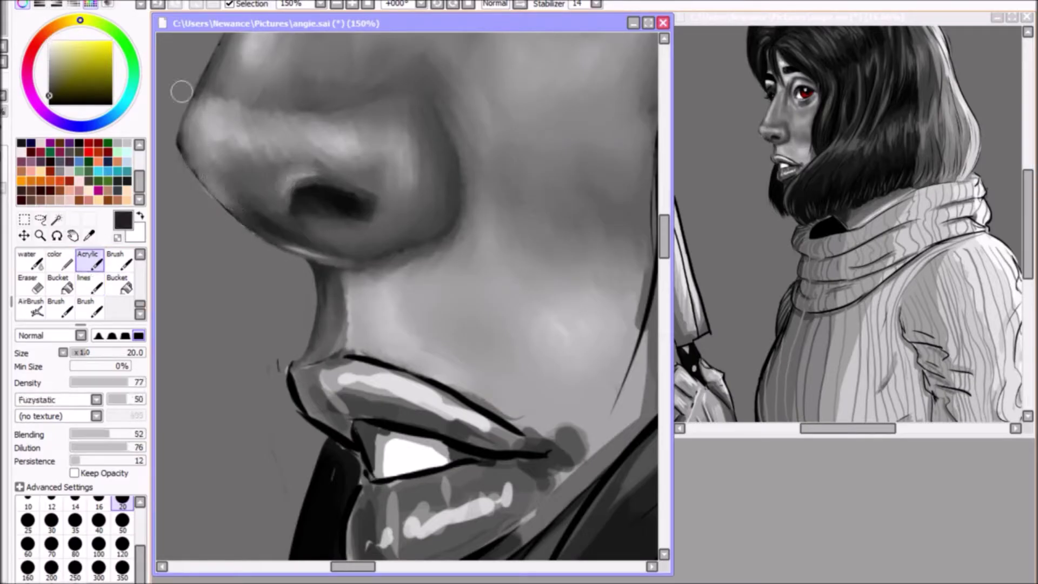
left_click(210, 78, "alt")
Blend the black outline at the front of the upper lip into dark grey shading
scroll(180, 243, "up", 1)
scroll(352, 294, "down", 3)
left_click(321, 312, "alt")
mouse_move(295, 319)
left_mouse_down()
mouse_move(304, 350)
mouse_move(351, 384)
mouse_move(322, 317)
left_mouse_up()
left_click(351, 384, "alt")
left_click(347, 346, "alt")
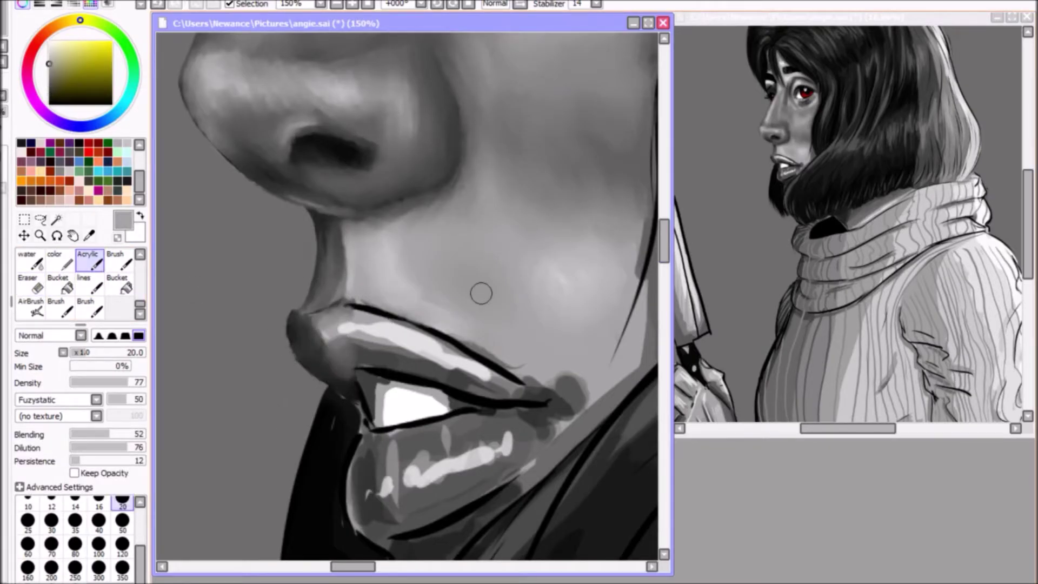
Blend the upper lip's white highlight and upper outline into soft grey shading, rotating the canvas for the strokes
left_click_drag(481, 294, 411, 234)
left_click_drag(252, 280, 325, 311)
mouse_move(408, 225)
left_mouse_down()
mouse_move(379, 325)
mouse_move(357, 238)
left_mouse_up()
left_click(379, 302, "alt")
mouse_move(379, 302)
left_mouse_down()
mouse_move(403, 338)
mouse_move(376, 168)
mouse_move(400, 324)
left_mouse_up()
mouse_move(387, 183)
left_mouse_down()
mouse_move(367, 324)
mouse_move(403, 226)
mouse_move(412, 239)
mouse_move(374, 279)
left_mouse_up()
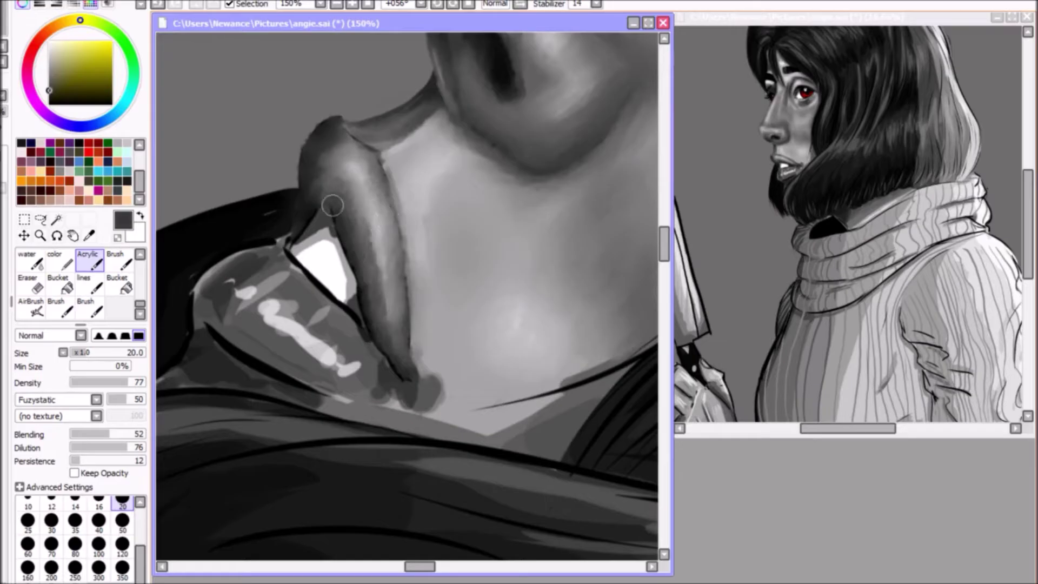
Darken and smooth the underside of the upper lip along the mouth opening with sampled black
left_click(292, 246, "alt")
left_click_drag(330, 194, 292, 238)
left_click_drag(371, 106, 325, 227)
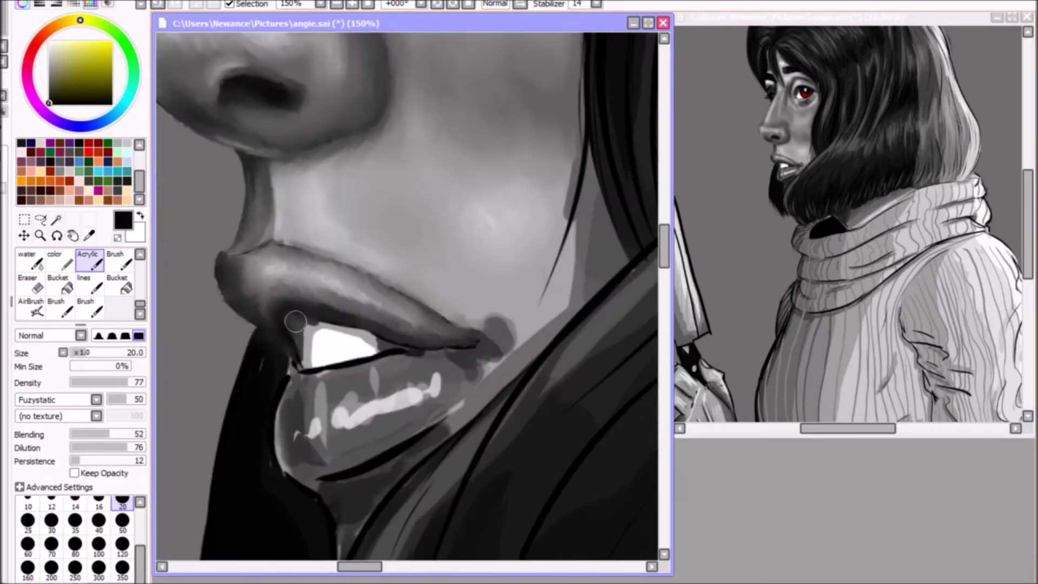
Soften the edges of the white teeth into the dark mouth opening with sampled tones
left_click(305, 343, "alt")
left_click_drag(379, 162, 346, 271)
left_click_drag(449, 319, 416, 379)
left_click(438, 357, "alt")
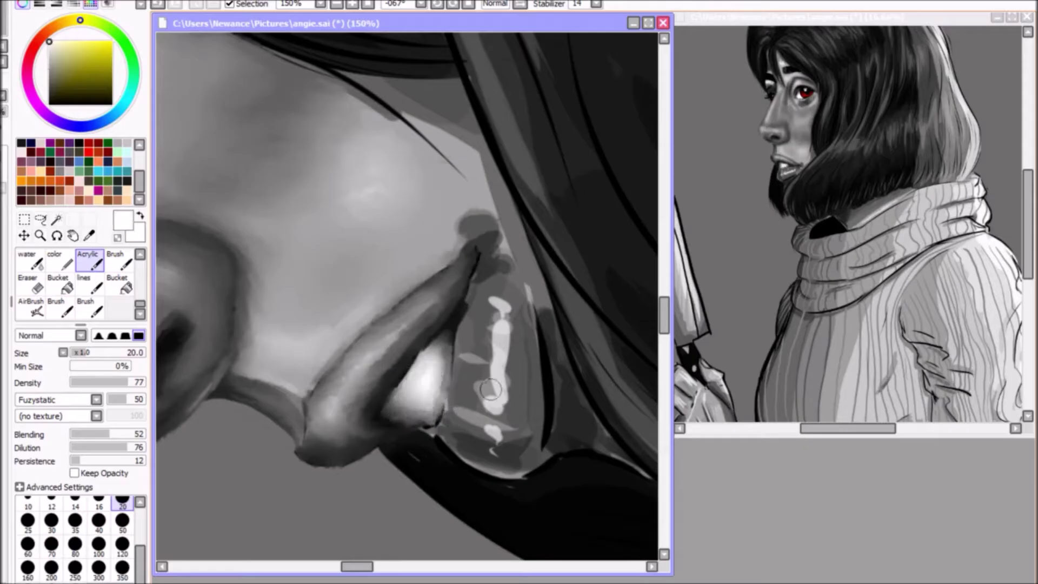
Blend the dark patches at the mouth corner and the black outline beneath the lower lip with sampled greys
key("n")
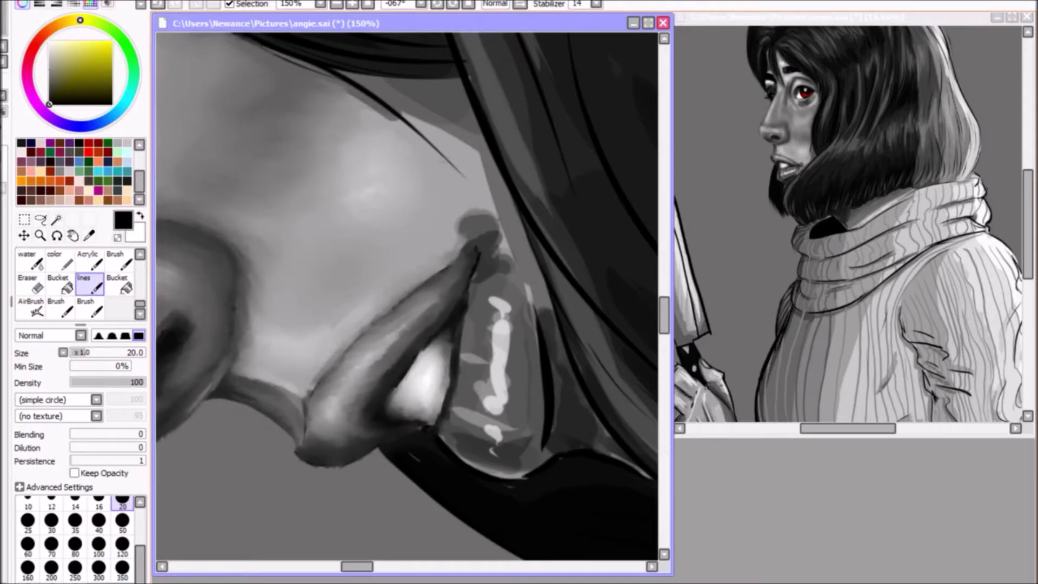
key("b")
mouse_move(480, 229)
left_mouse_down()
mouse_move(541, 336)
mouse_move(544, 449)
left_mouse_up()
left_click(485, 107, "alt")
key("Home")
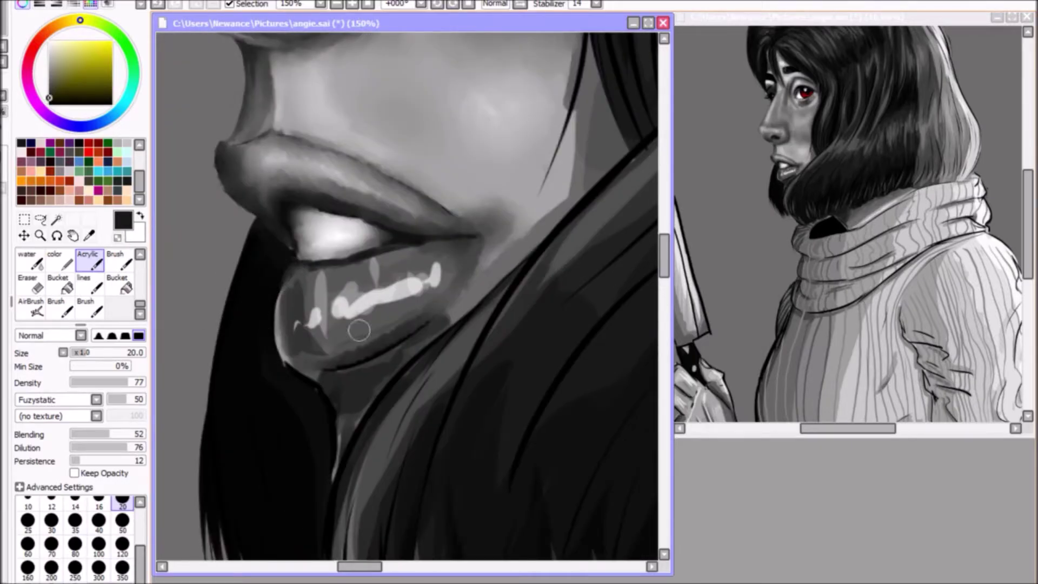
left_click(360, 330, "alt")
left_click_drag(348, 382, 417, 352)
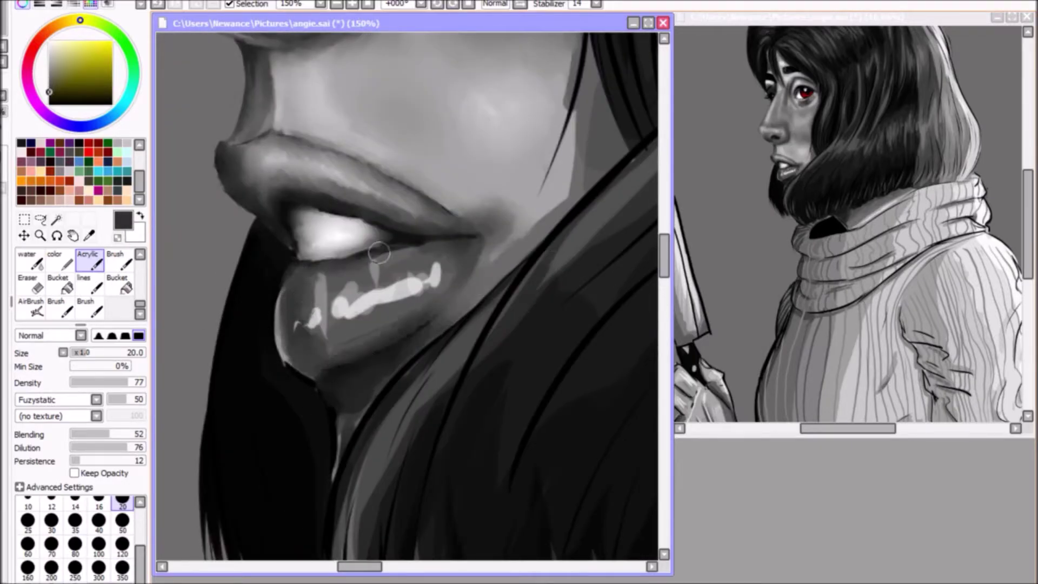
Try to blend the white highlights and vertical streaks on the lower lip into the surrounding grey
left_click(314, 318, "alt")
mouse_move(322, 316)
left_mouse_down()
mouse_move(413, 274)
mouse_move(302, 319)
left_mouse_up()
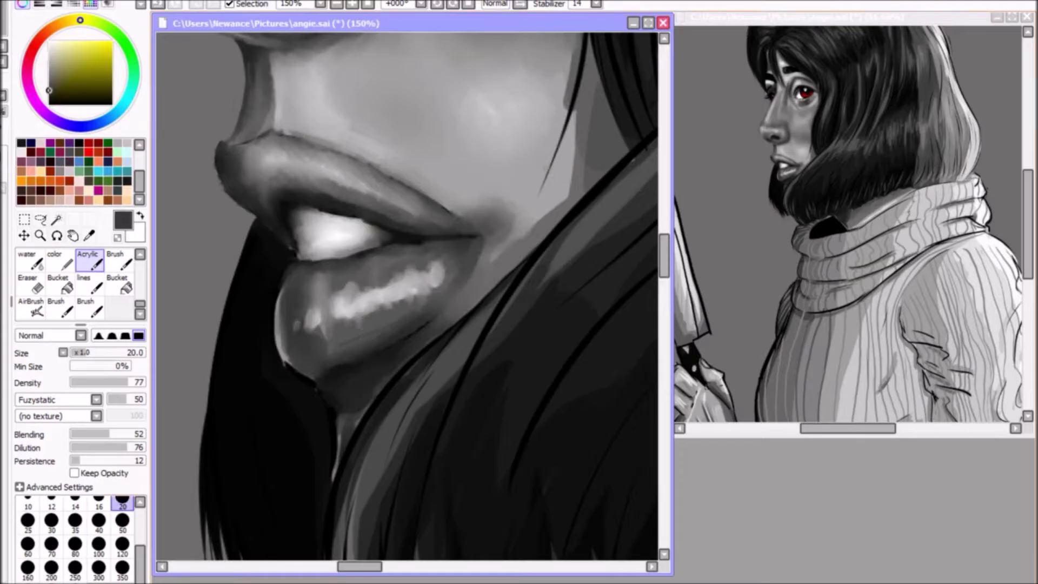
scroll(368, 265, "down", 2)
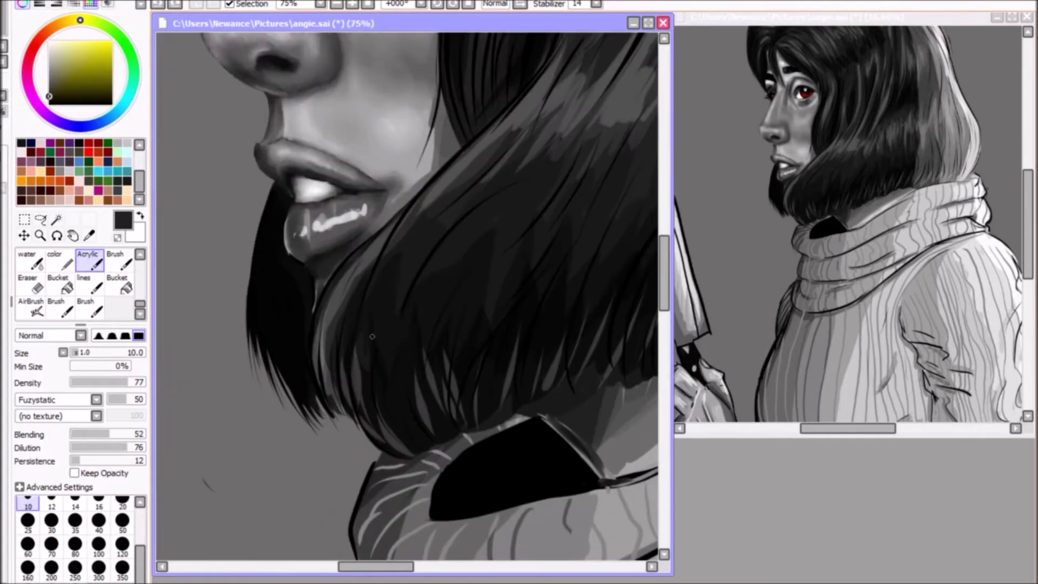
Add white highlights to the near eye's lower lid and inner corner, and blend the corner's shading
scroll(372, 336, "down", 1)
scroll(319, 154, "up", 4)
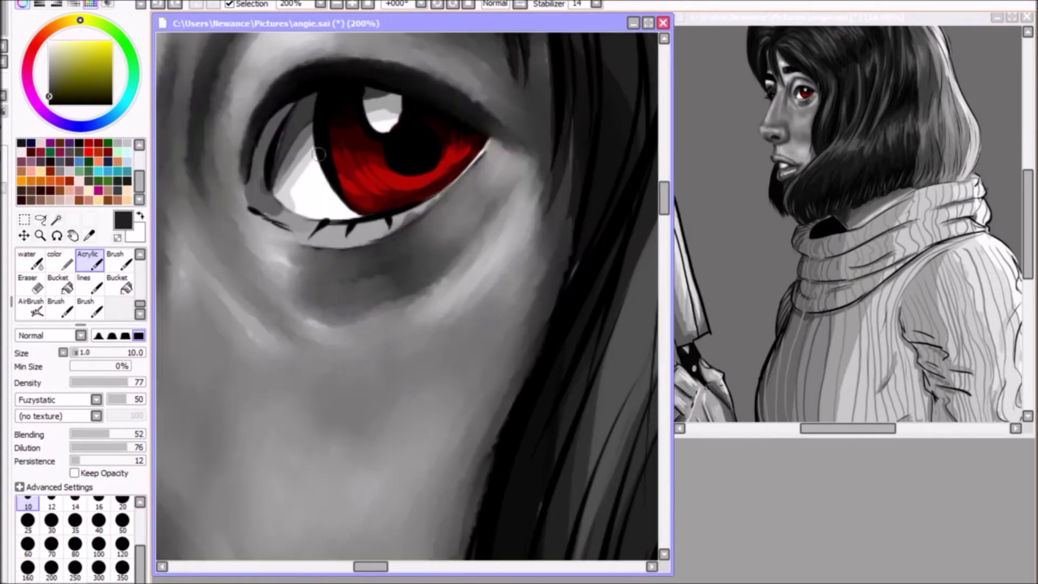
key("n")
scroll(319, 154, "up", 2)
scroll(296, 231, "up", 2)
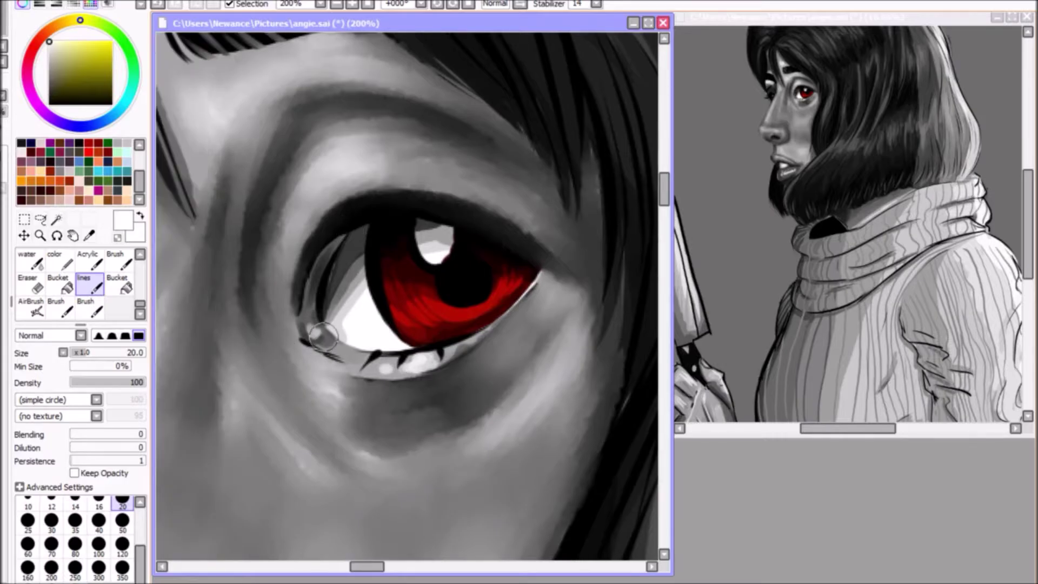
key("b")
left_click_drag(284, 227, 281, 313)
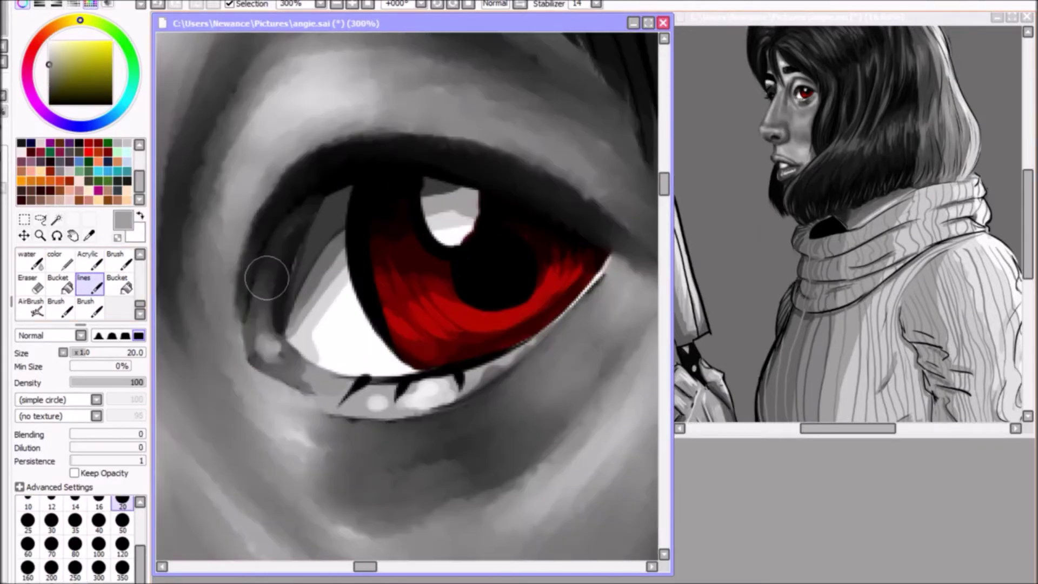
Paint over the short lashes on the near eye's lower lid with sampled grey and touch up its white highlights
left_click(498, 346, "alt")
mouse_move(356, 398)
left_mouse_down()
mouse_move(399, 398)
mouse_move(503, 363)
left_mouse_up()
key("n")
scroll(492, 528, "down", 3)
left_click_drag(492, 529, 519, 410)
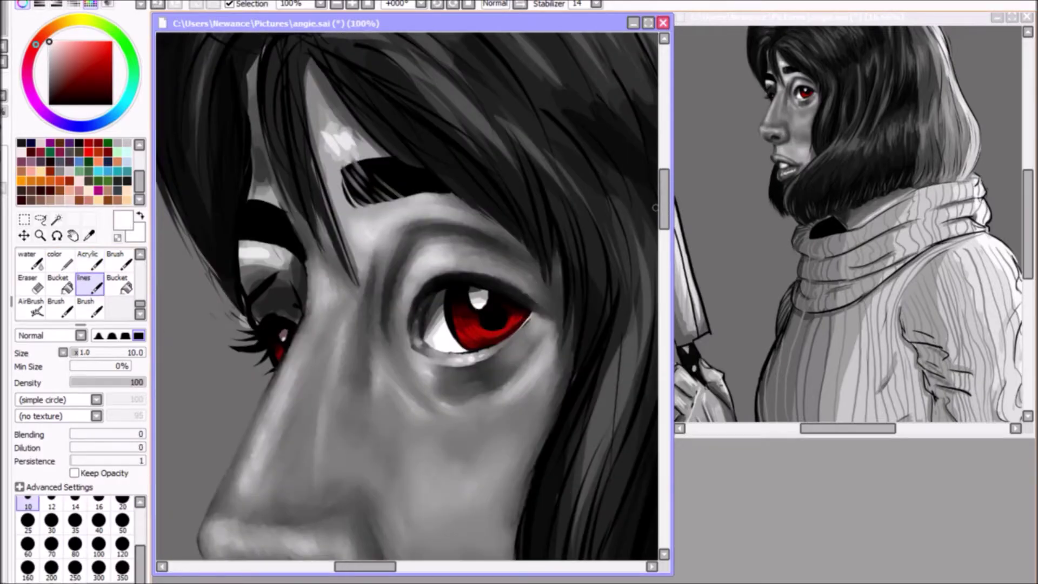
Blend the cheek's edge beside the hair with the Acrylic brush at size 35 and sampled light grey
scroll(405, 343, "down", 1)
key("b")
left_click(414, 330, "alt")
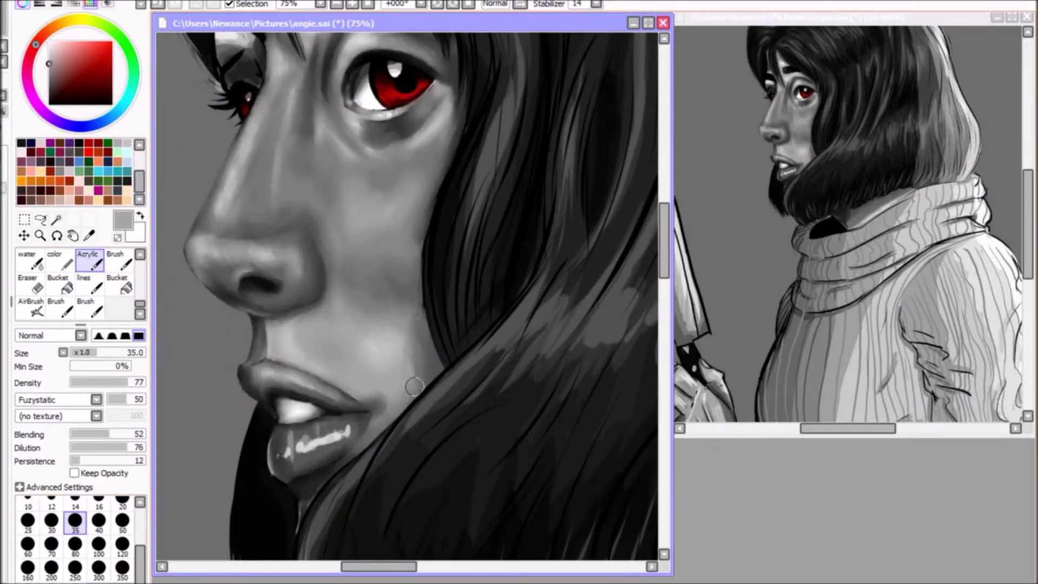
scroll(431, 297, "down", 1)
scroll(336, 430, "up", 3)
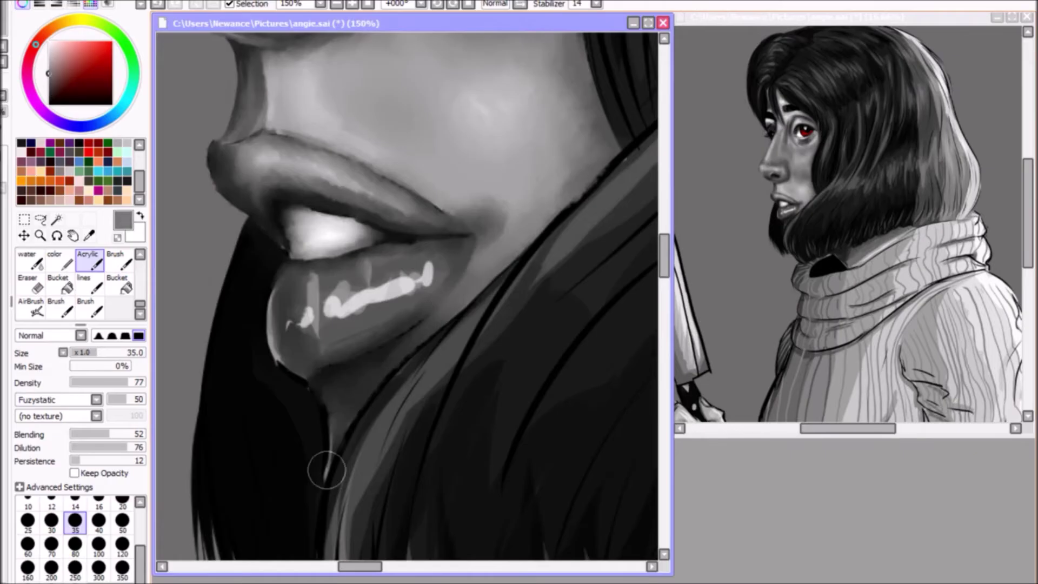
Blend the chin and the lower lip's front outline with the Acrylic brush at sizes 20 and 10
scroll(637, 221, "up", 1)
left_click(122, 502)
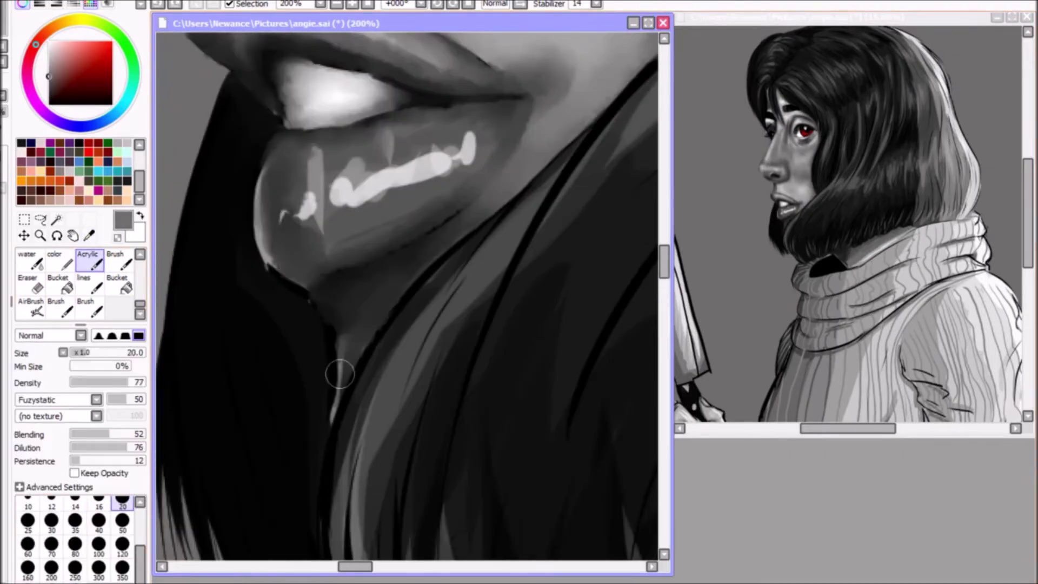
left_click(340, 384, "alt")
scroll(225, 486, "up", 1)
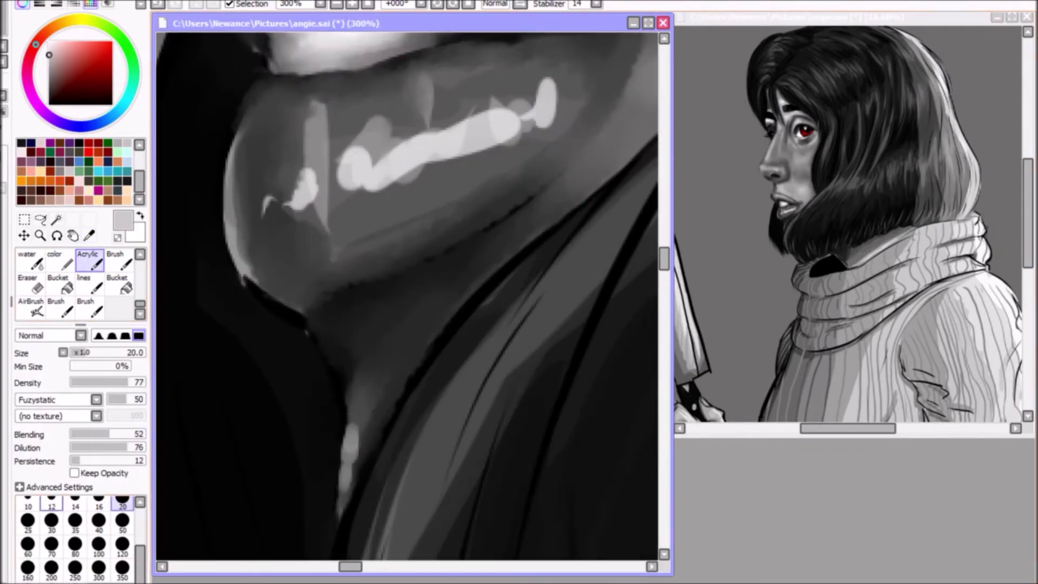
left_click(27, 503)
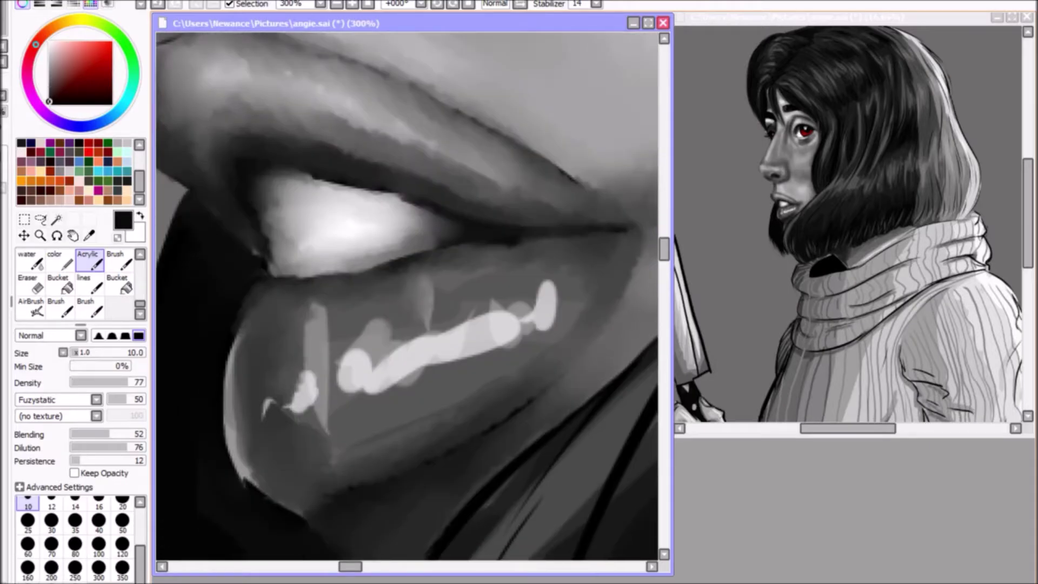
mouse_move(451, 322)
left_mouse_down()
mouse_move(510, 324)
mouse_move(487, 346)
left_mouse_up()
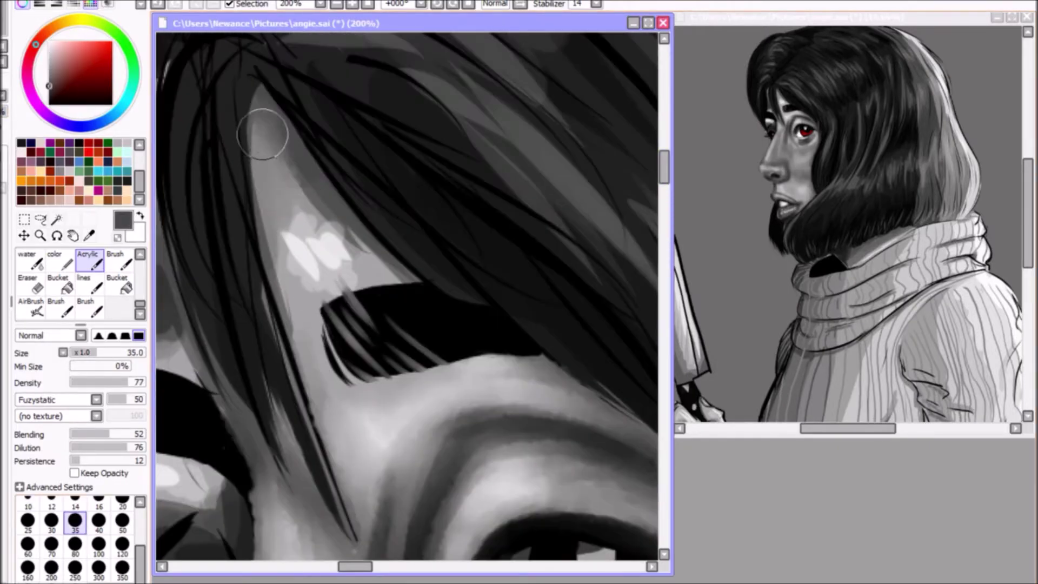
Blend the white forehead highlight between the hair strands, and soften the near eyebrow with the brush at size 10
left_click(300, 243, "alt")
mouse_move(300, 243)
left_mouse_down()
mouse_move(271, 204)
mouse_move(329, 213)
mouse_move(303, 238)
mouse_move(286, 165)
mouse_move(331, 199)
left_mouse_up()
key("bracketleft")
key("bracketleft")
key("bracketleft")
key("bracketleft")
key("bracketleft")
key("bracketleft")
key("bracketleft")
left_click(449, 348, "alt")
mouse_move(449, 348)
left_mouse_down()
mouse_move(411, 319)
mouse_move(398, 284)
left_mouse_up()
left_click(398, 284, "alt")
Blend the far eye's lid and socket shading, and smooth the shadow beside the nose bridge
scroll(487, 217, "down", 2)
scroll(541, 162, "left", 2)
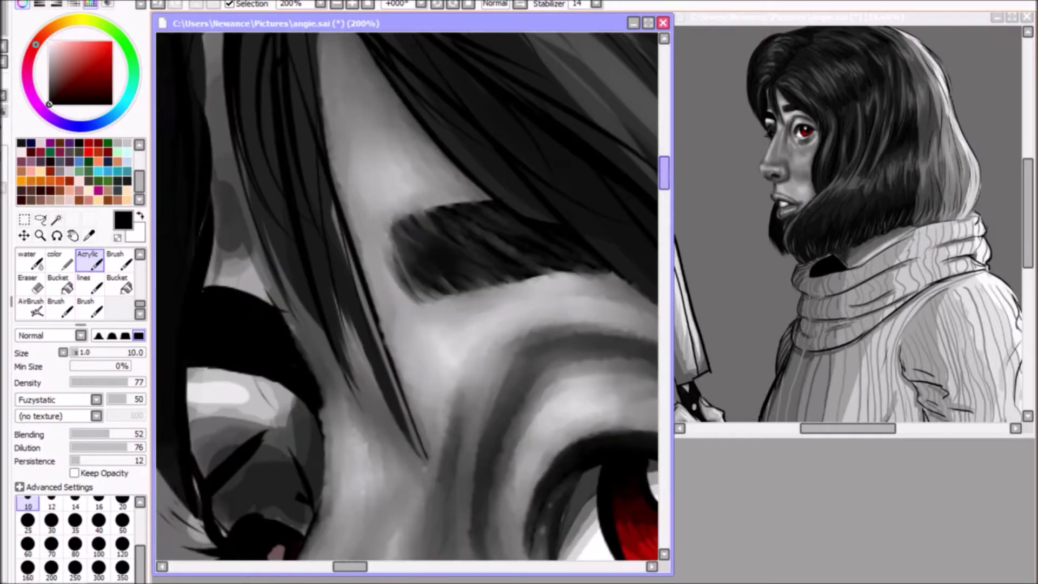
scroll(613, 116, "up", 2)
scroll(613, 116, "down", 5)
left_click(323, 287, "alt")
mouse_move(232, 281)
left_mouse_down()
mouse_move(302, 314)
mouse_move(258, 261)
left_mouse_up()
left_click_drag(311, 323, 287, 255)
mouse_move(298, 292)
left_mouse_down()
mouse_move(227, 324)
mouse_move(274, 249)
left_mouse_up()
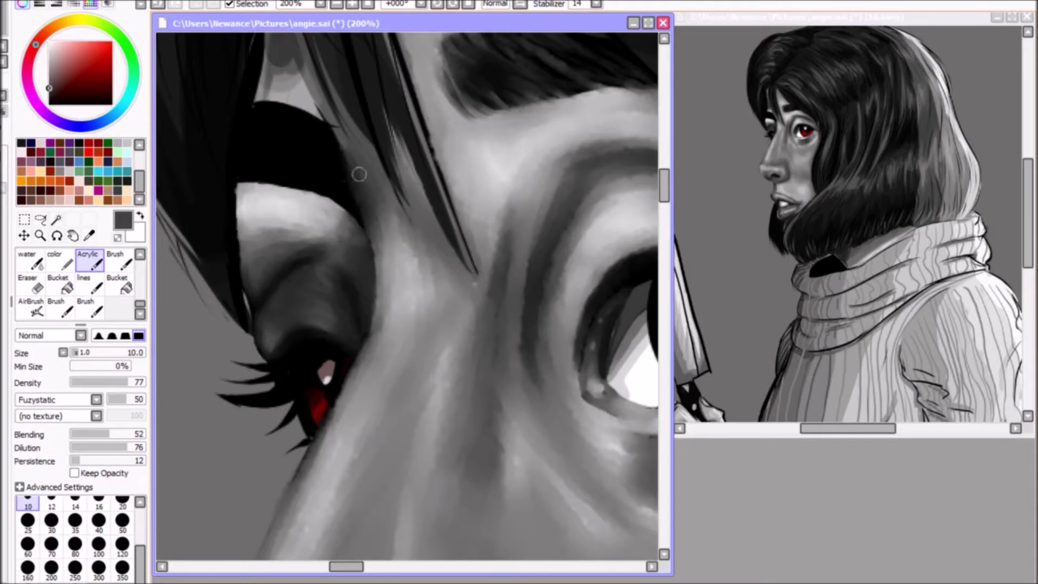
left_click_drag(359, 170, 423, 276)
Smooth the forehead sliver between the hair strands and add soft hair texture to the far eyebrow
scroll(424, 276, "up", 4)
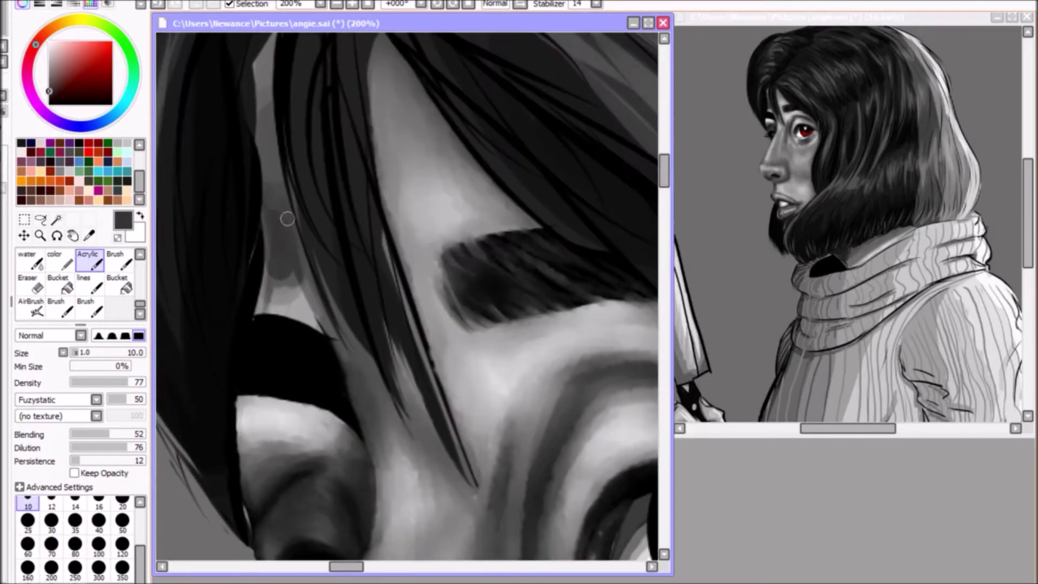
mouse_move(287, 255)
left_mouse_down()
mouse_move(303, 325)
mouse_move(292, 379)
mouse_move(278, 348)
mouse_move(324, 368)
left_mouse_up()
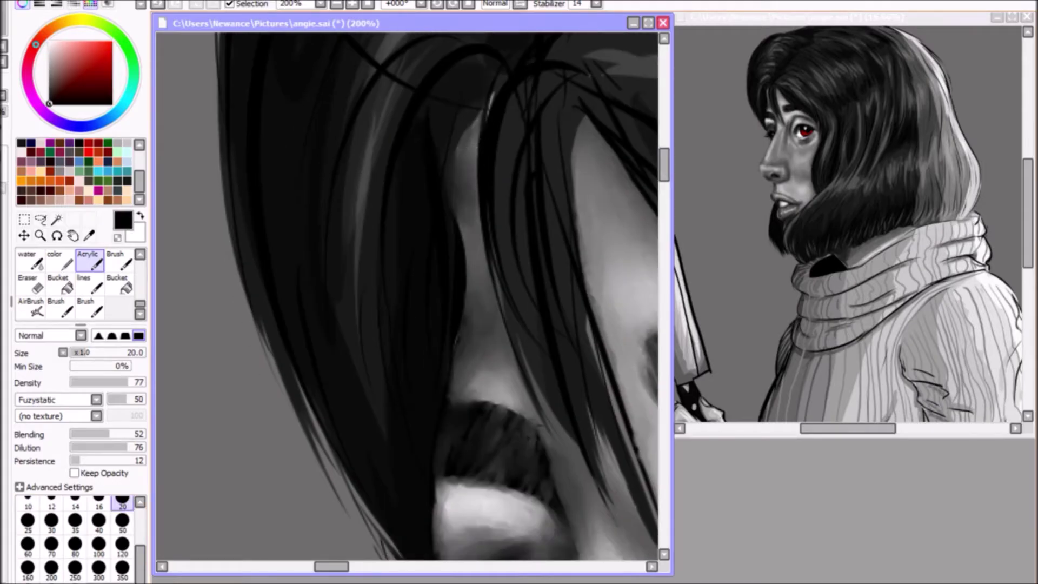
left_click(464, 222, "alt")
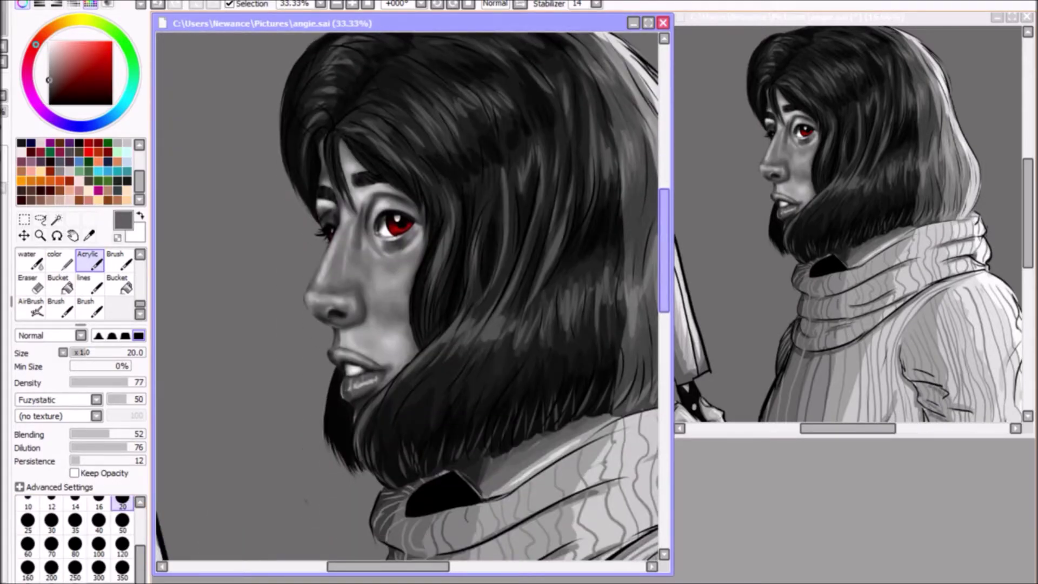
Enlarge the Acrylic brush to size 35 and block in the neck shadow between the hair and collar
scroll(410, 295, "down", 3)
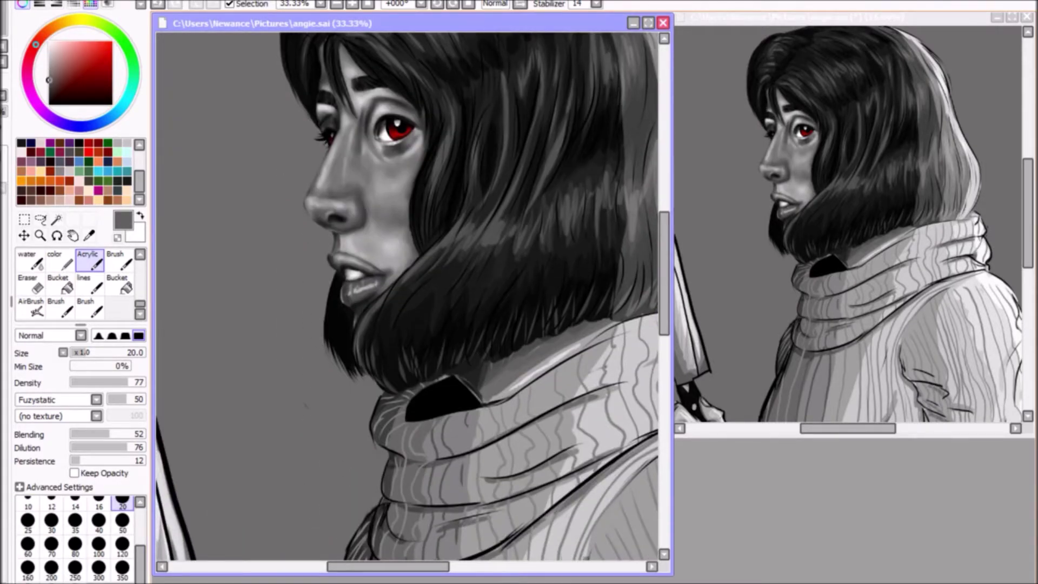
scroll(519, 346, "up", 1)
key("bracketright")
key("bracketright")
key("bracketright")
left_click_drag(465, 433, 496, 382)
scroll(596, 391, "down", 1)
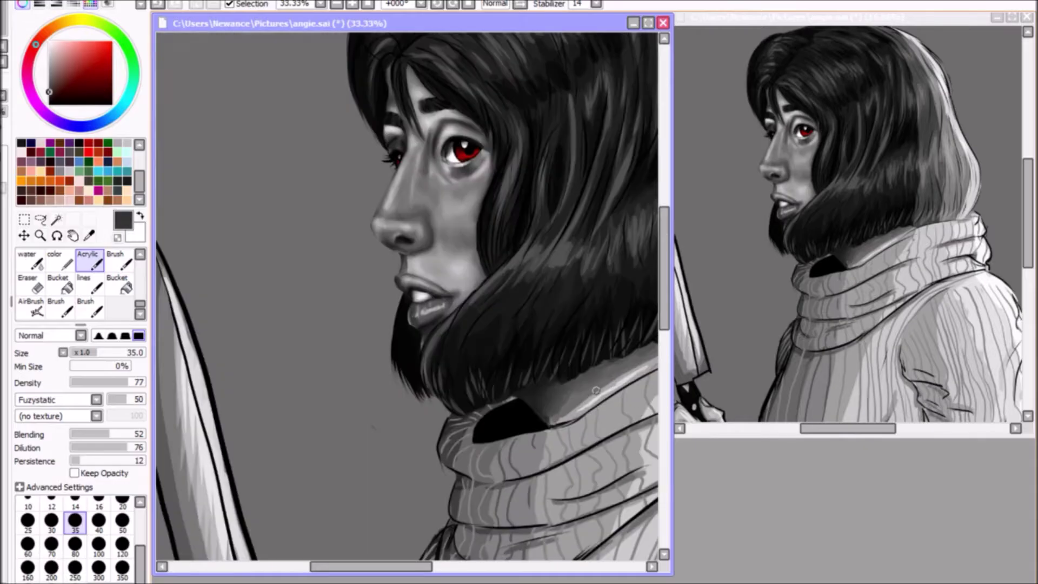
Blend the neck's dark shadow under the hair towards the black collar opening with sampled dark grey
scroll(596, 391, "up", 2)
left_click_drag(595, 303, 456, 325)
left_click_drag(259, 440, 395, 354)
left_click(346, 393, "alt")
scroll(324, 421, "left", 2)
left_click_drag(297, 452, 301, 452)
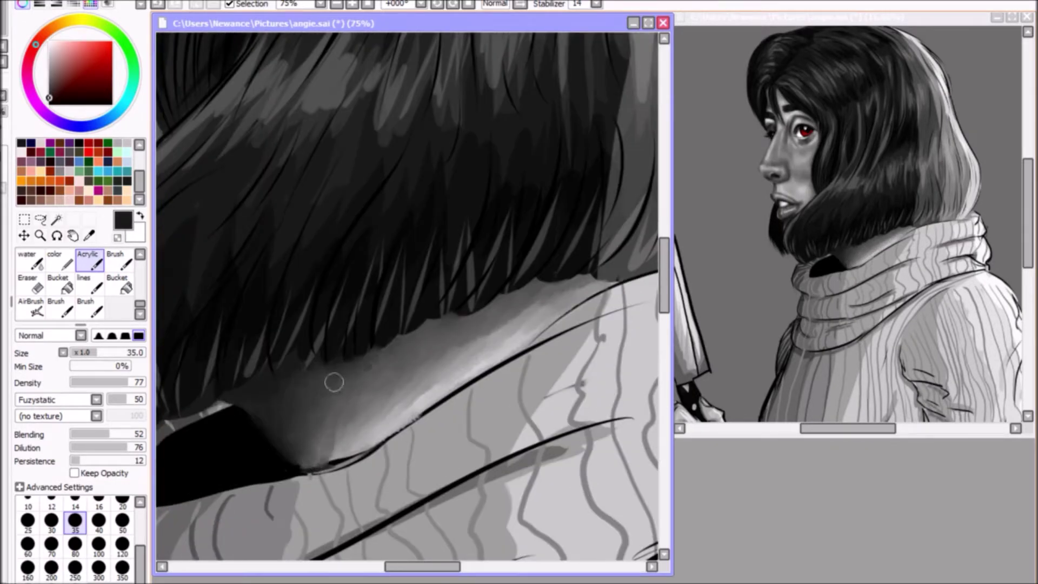
Smooth the neck's lighter area along the collar and soften its edges against the hair and black opening
left_click(379, 400, "alt")
left_click_drag(407, 411, 511, 331)
left_click(576, 303, "alt")
scroll(379, 335, "up", 1)
scroll(378, 335, "right", 1)
left_click_drag(389, 352, 372, 329)
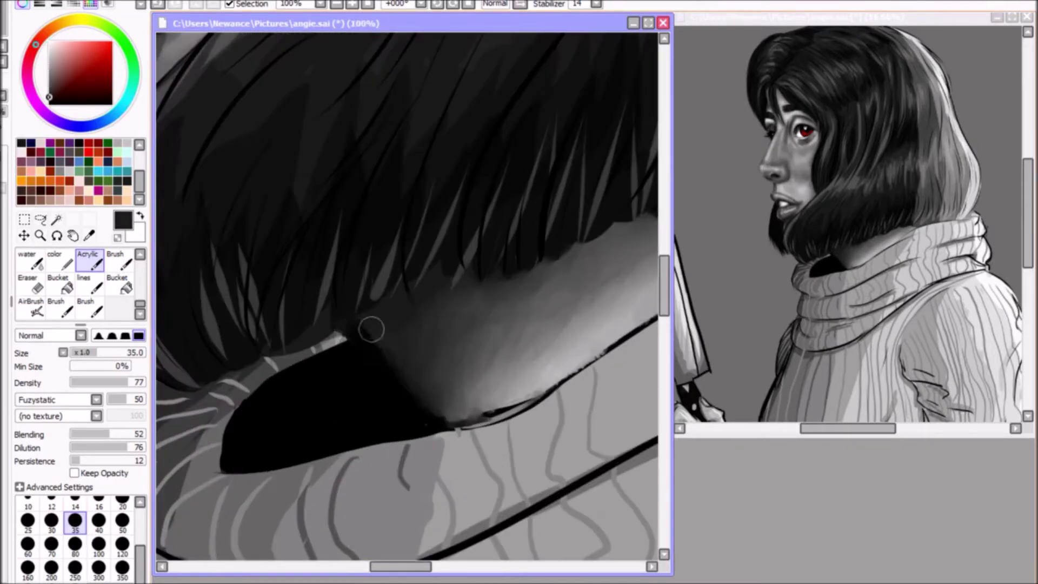
left_click_drag(443, 420, 585, 347)
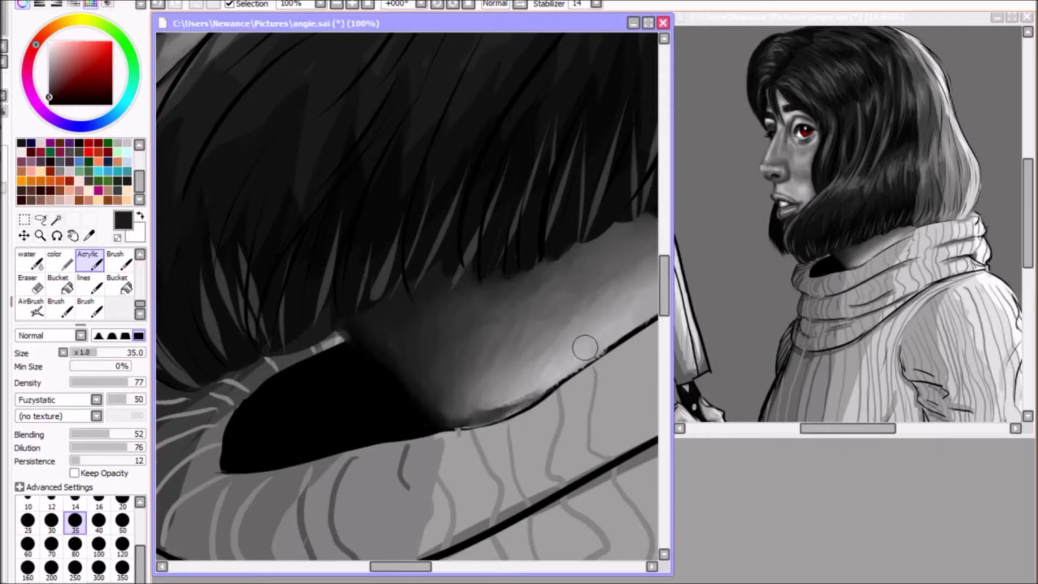
Reduce the brush to size 20 and blend the grey shading across the white of the near eye
scroll(585, 346, "down", 2)
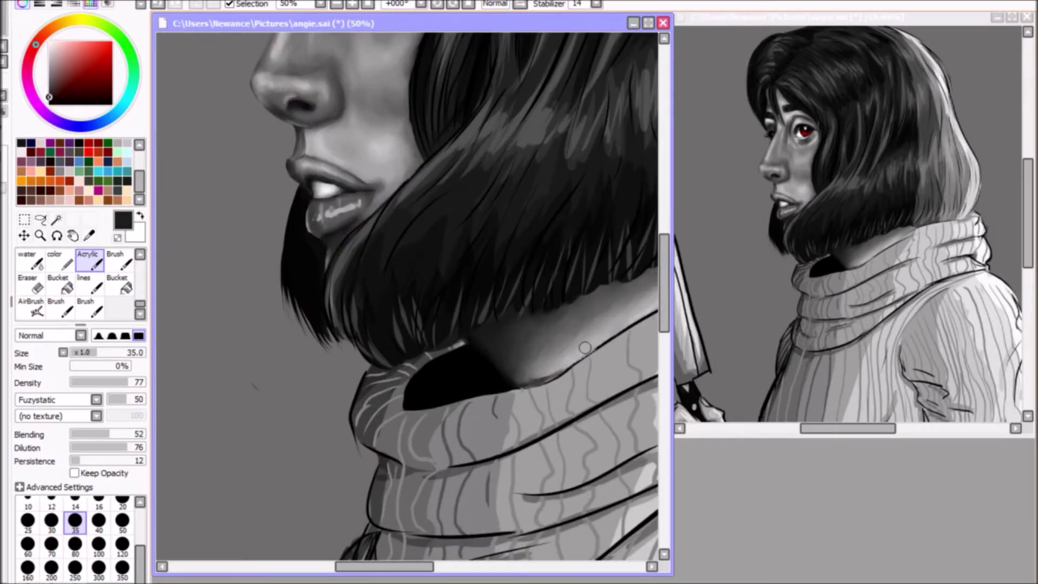
scroll(415, 373, "down", 2)
scroll(393, 303, "up", 6)
key("bracketleft")
key("bracketleft")
key("bracketleft")
left_click(393, 302, "alt")
mouse_move(393, 302)
left_mouse_down()
mouse_move(422, 231)
mouse_move(473, 372)
mouse_move(356, 366)
left_mouse_up()
left_click(408, 262, "alt")
left_click(473, 372, "alt")
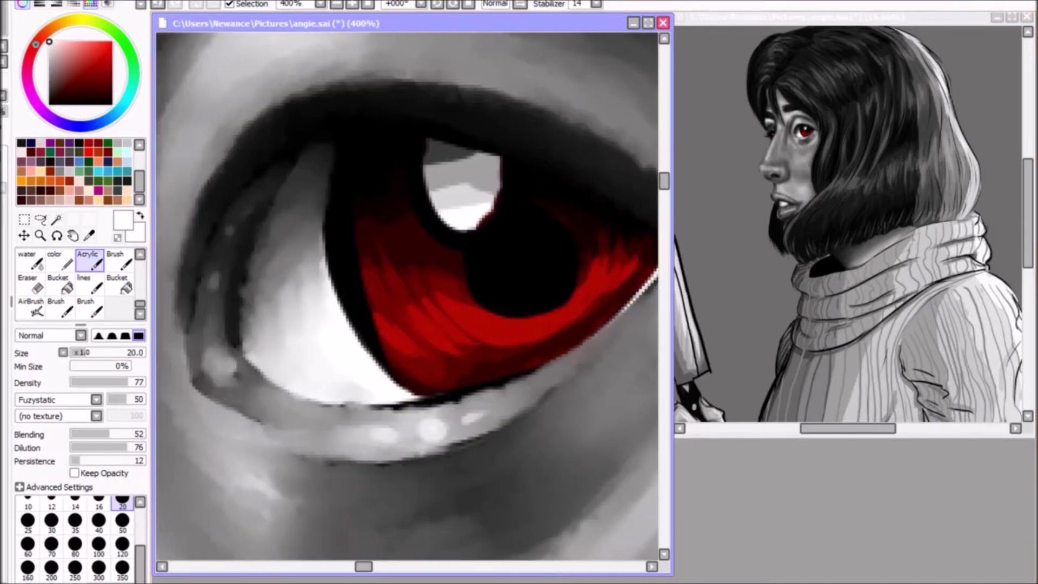
Blend the near eye's red iris streaks into a smooth gradient with sampled reds and dark red
left_click(399, 222, "alt")
mouse_move(399, 222)
left_mouse_down()
mouse_move(399, 274)
mouse_move(374, 270)
mouse_move(373, 308)
left_mouse_up()
left_click(524, 339, "alt")
left_click_drag(377, 492, 359, 492)
left_click_drag(400, 313, 416, 278)
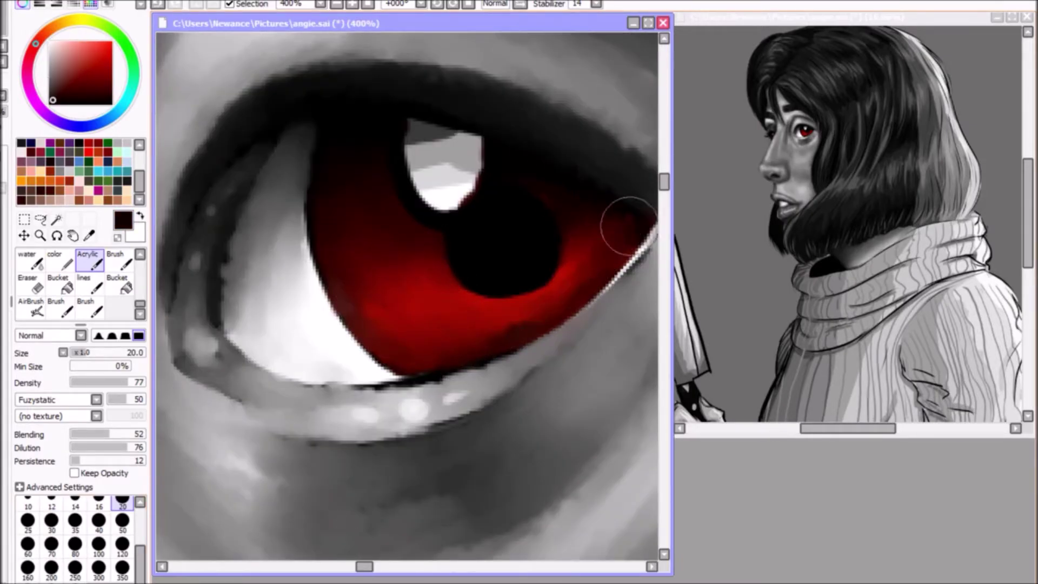
Blend dark red shading across the near eye's upper iris and around the pupil with sampled tones
left_click_drag(610, 222, 440, 204)
scroll(440, 204, "down", 1)
left_click(371, 259, "alt")
left_click_drag(523, 220, 475, 271)
Draw fine radial streaks in the near iris below the pupil using the lines brush at size 5 in sampled red
left_click(90, 284)
left_click(341, 326, "alt")
key("bracketleft")
key("bracketleft")
key("bracketleft")
key("bracketleft")
key("bracketleft")
left_click_drag(424, 294, 427, 319)
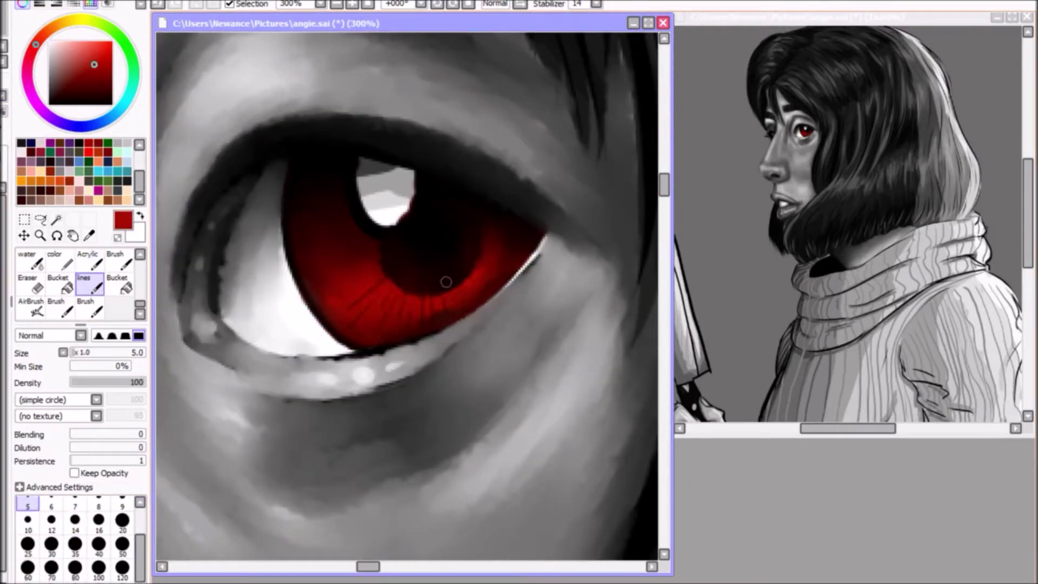
Extend the bright red radial streaks around the whole near iris and sample black from the pupil area
left_click_drag(530, 196, 325, 370)
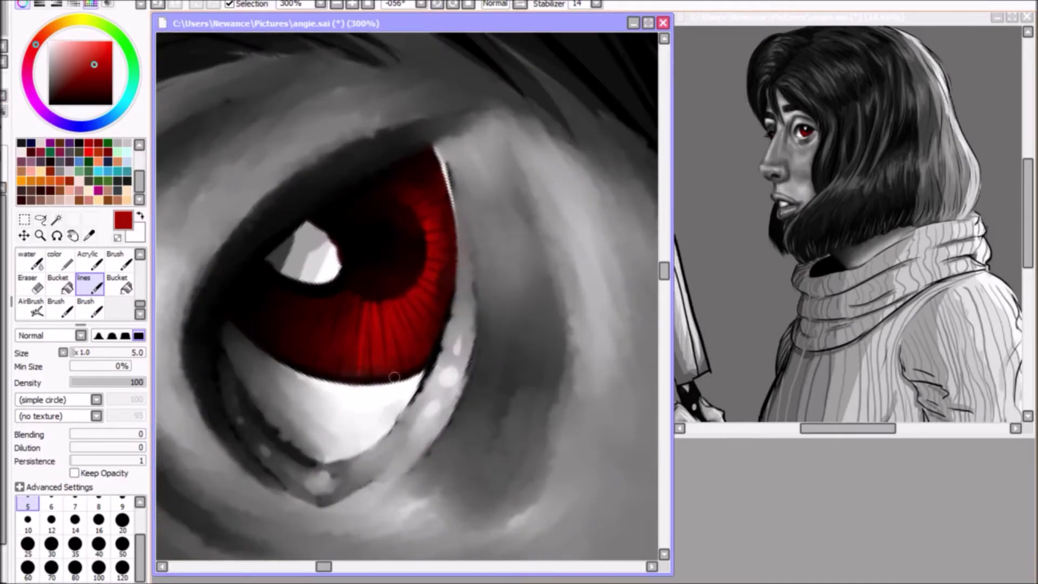
left_click_drag(426, 344, 436, 290)
left_click_drag(415, 223, 361, 115)
left_click(360, 115, "alt")
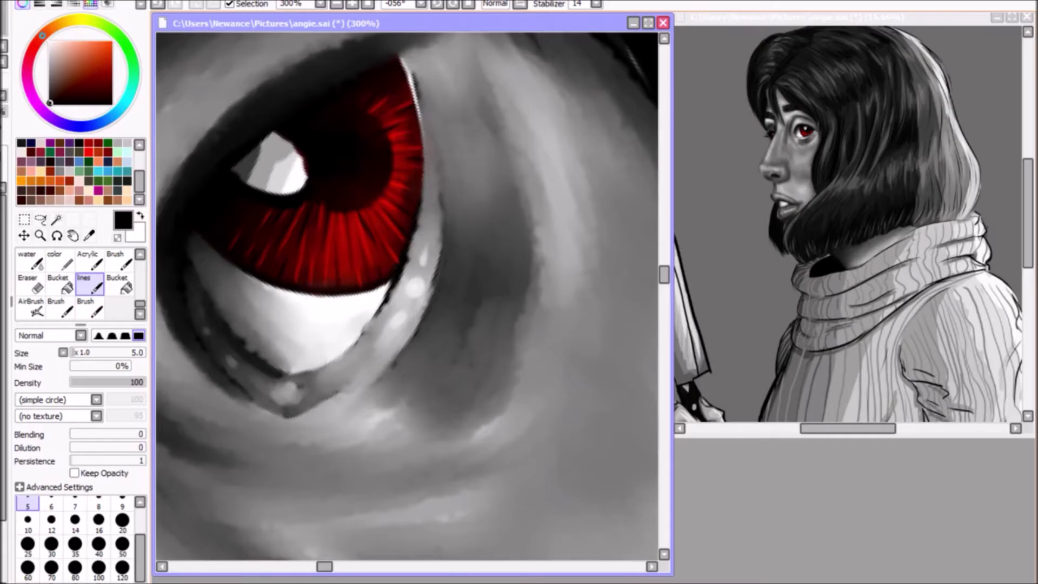
Repaint the near eye's reflection as an even light grey highlight over the pupil
key("Home")
scroll(411, 297, "down", 3)
scroll(411, 296, "up", 2)
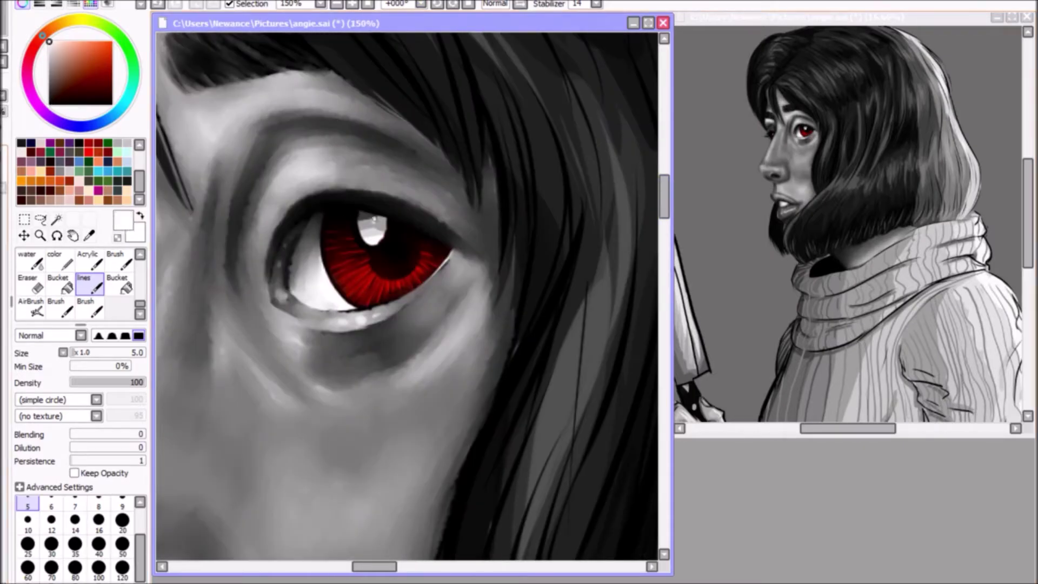
key("a")
left_click_drag(379, 221, 373, 238)
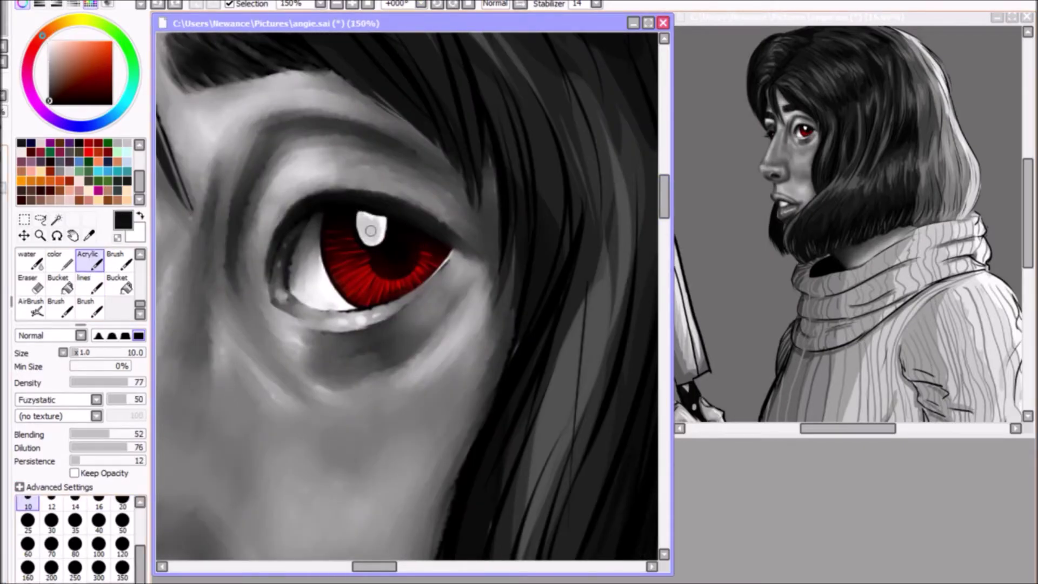
Paint over the far eye's small highlight in light grey with the lines brush at size 5
scroll(406, 244, "down", 2)
scroll(160, 432, "up", 3)
left_click(377, 281, "alt")
left_click_drag(368, 305, 372, 341)
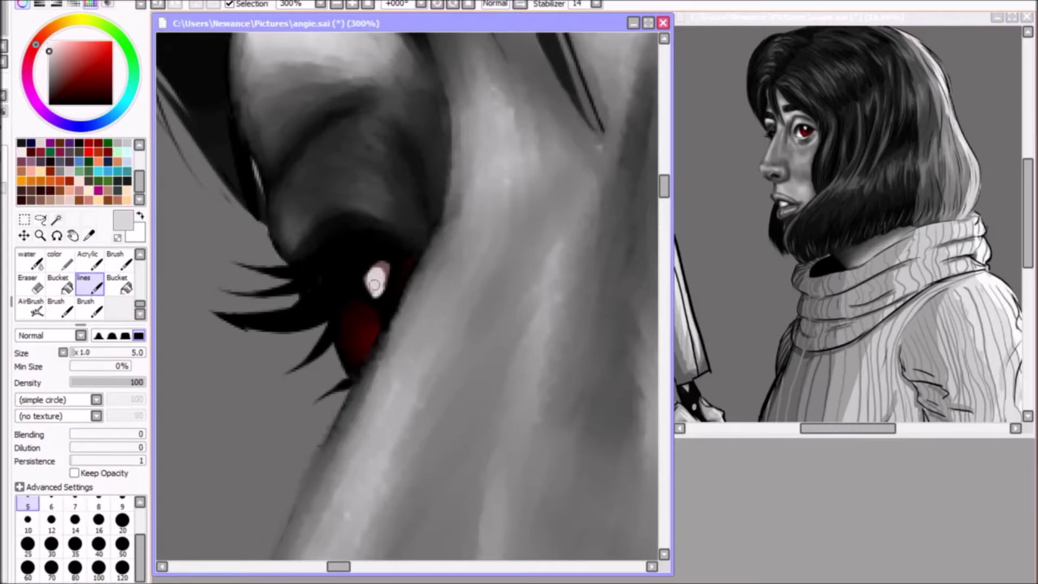
left_click_drag(376, 279, 381, 295)
Draw fine black lashes along the near eye's upper lid, starting from the inner corner, with the size 5 lines brush
scroll(408, 246, "down", 6)
scroll(424, 370, "up", 5)
key("n")
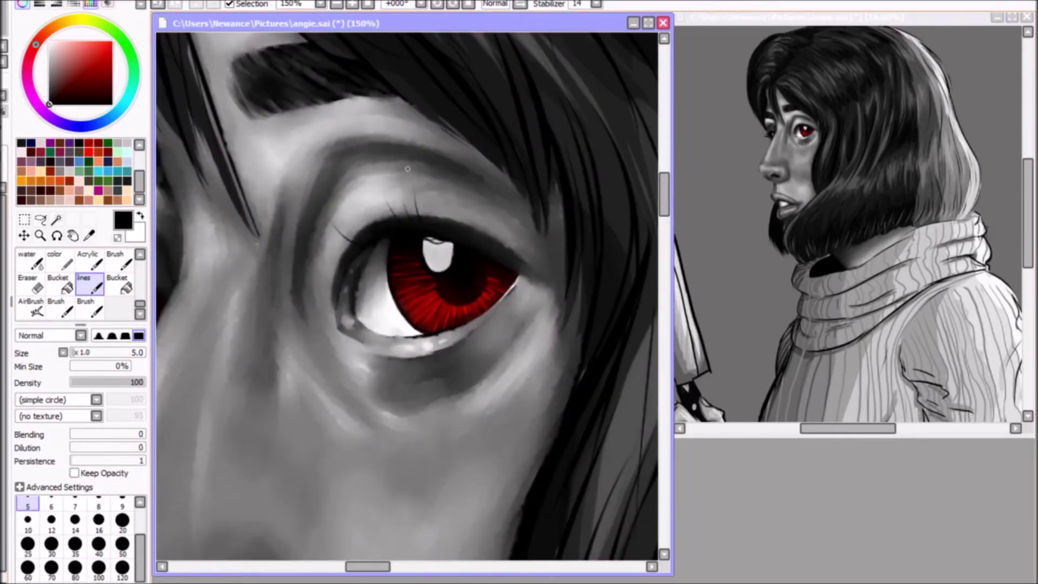
scroll(341, 179, "up", 1)
left_click_drag(342, 179, 431, 110)
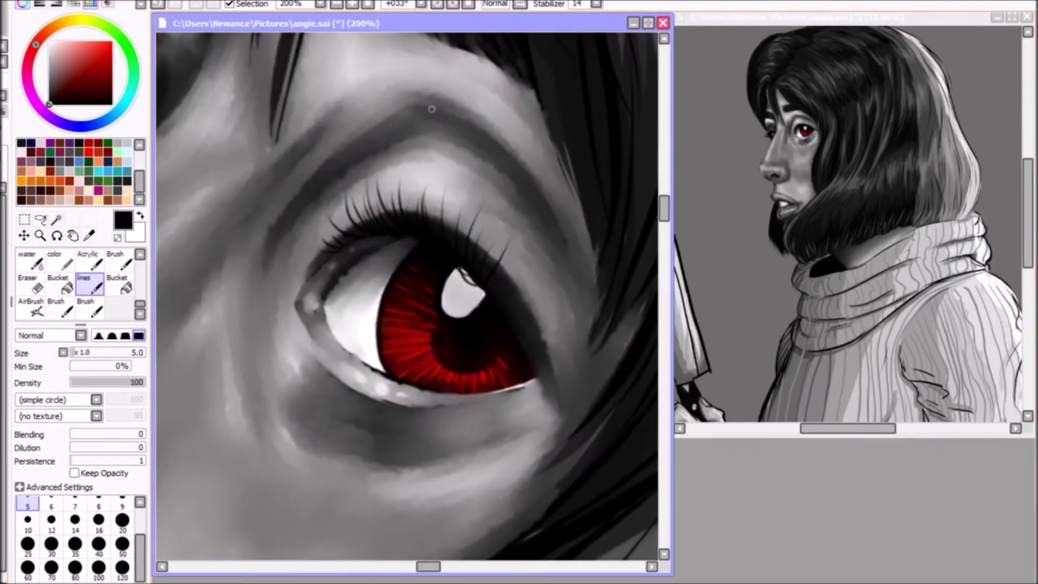
Complete the near eye's upper lashes out to the outer corner and start short lashes at both eye corners
key("Home")
scroll(460, 136, "down", 2)
scroll(398, 191, "up", 2)
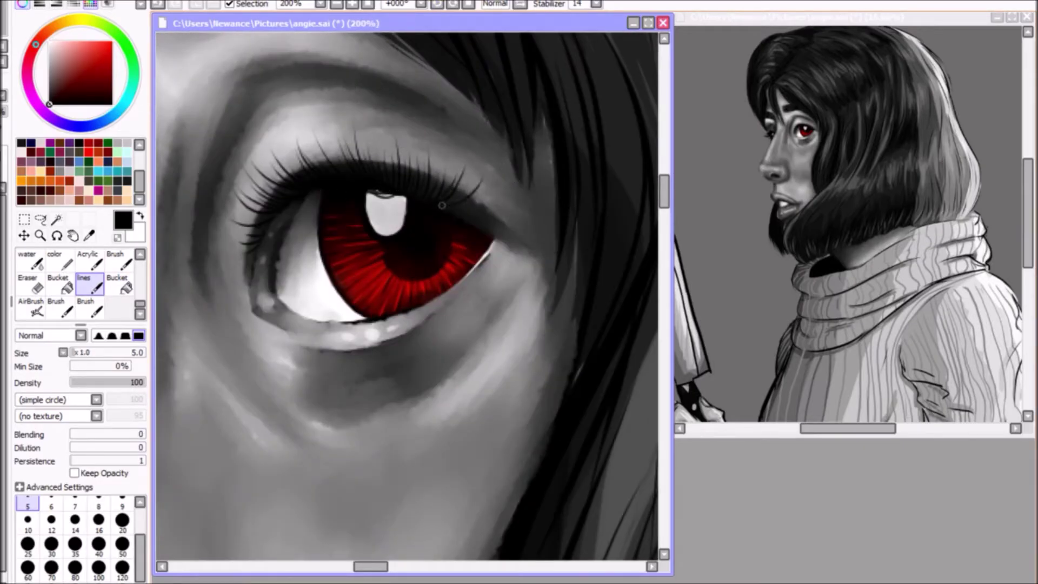
mouse_move(439, 131)
left_mouse_down()
mouse_move(579, 105)
mouse_move(355, 287)
left_mouse_up()
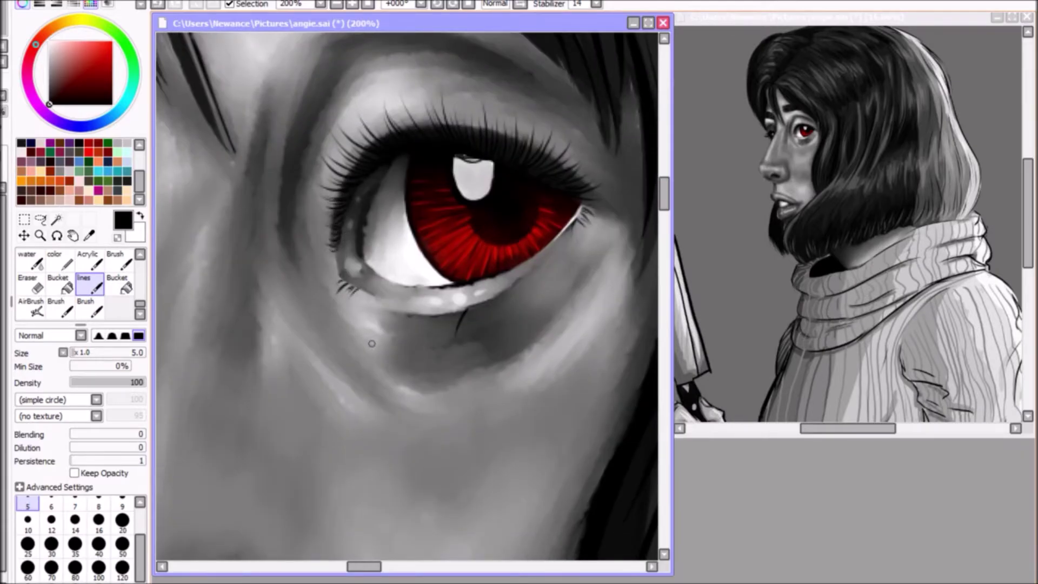
Draw short black lashes along the near eye's lower lid with the lines brush
key("b")
key("n")
left_click_drag(511, 282, 528, 311)
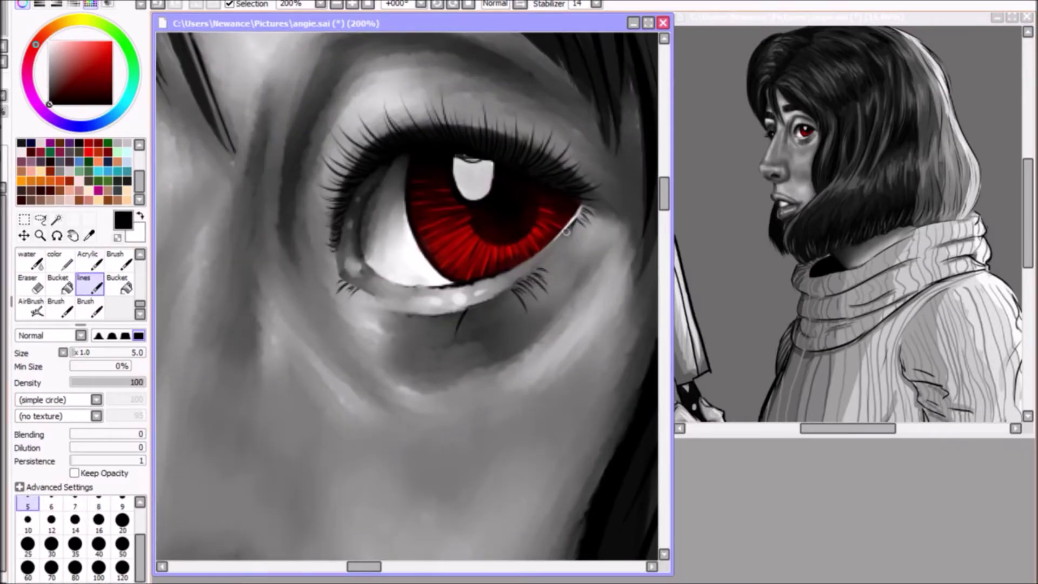
left_click_drag(574, 256, 554, 270)
left_click_drag(362, 292, 339, 269)
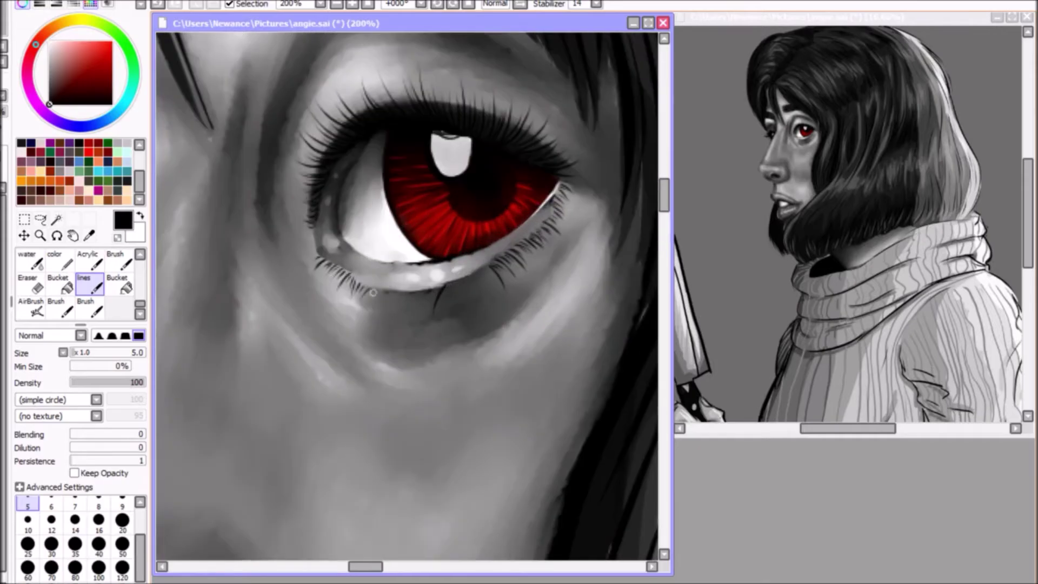
Erase the far eye's thick black lashes and redraw them as fine lines with the size 5 lines brush
scroll(450, 290, "down", 3)
scroll(411, 292, "up", 2)
key("e")
key("n")
key("Delete")
key("Delete")
key("Delete")
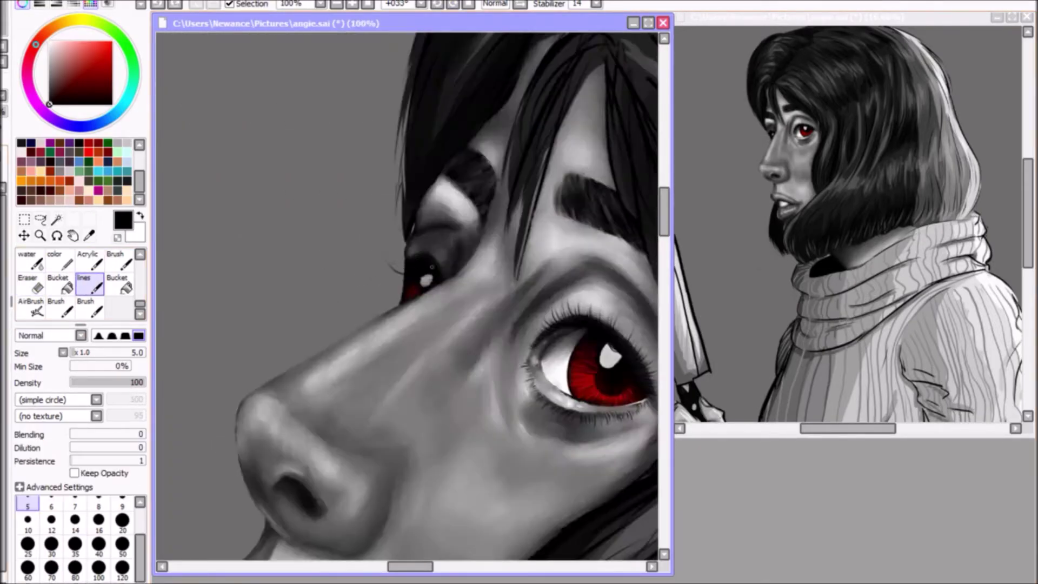
scroll(411, 298, "down", 5)
key("Home")
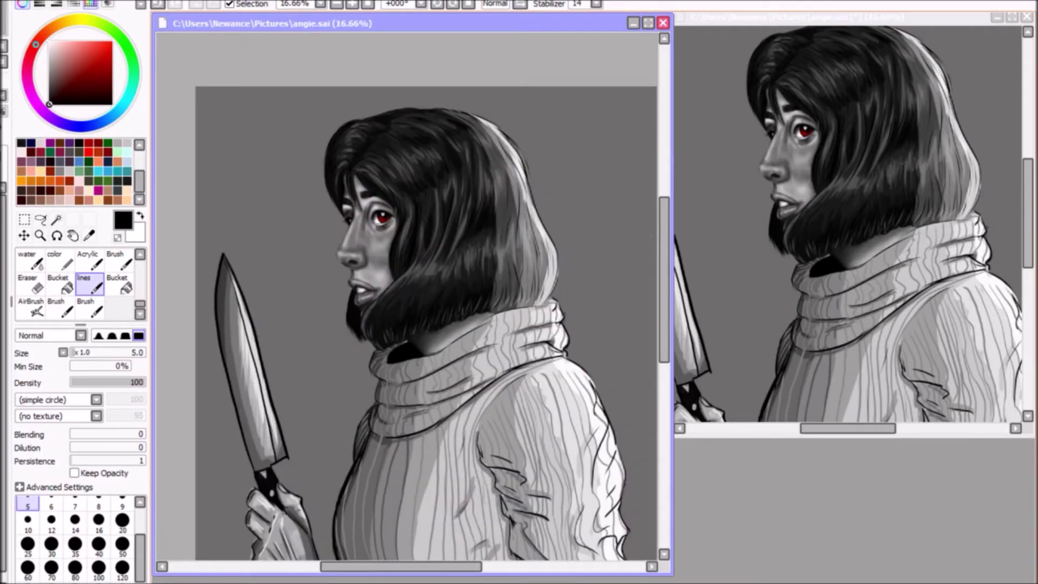
Start blending the rough grey shading on the back of the knife-holding hand with the Acrylic brush and sampled greys
scroll(411, 298, "down", 2)
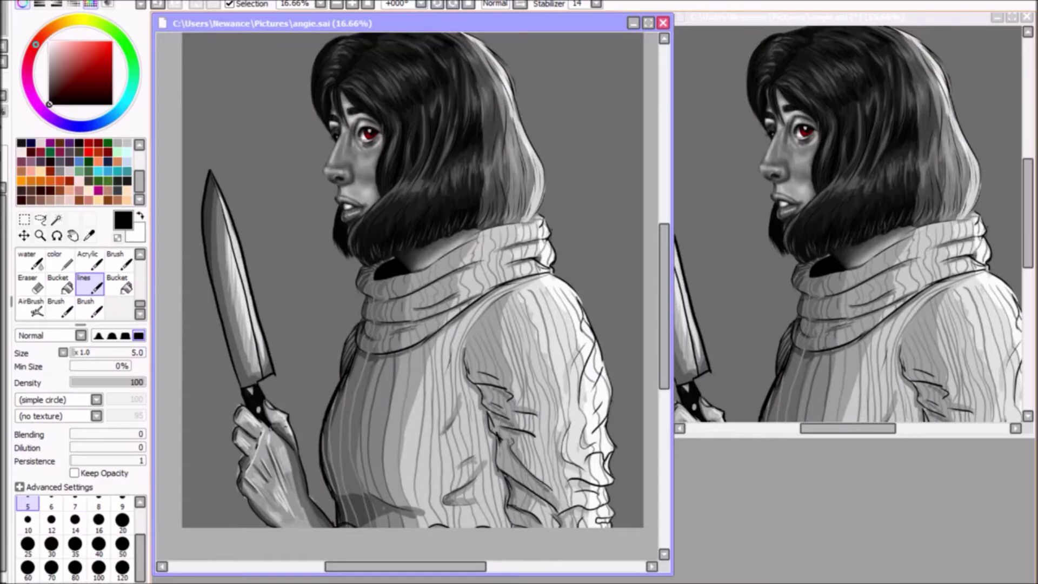
scroll(412, 297, "up", 3)
scroll(411, 297, "down", 1)
key("b")
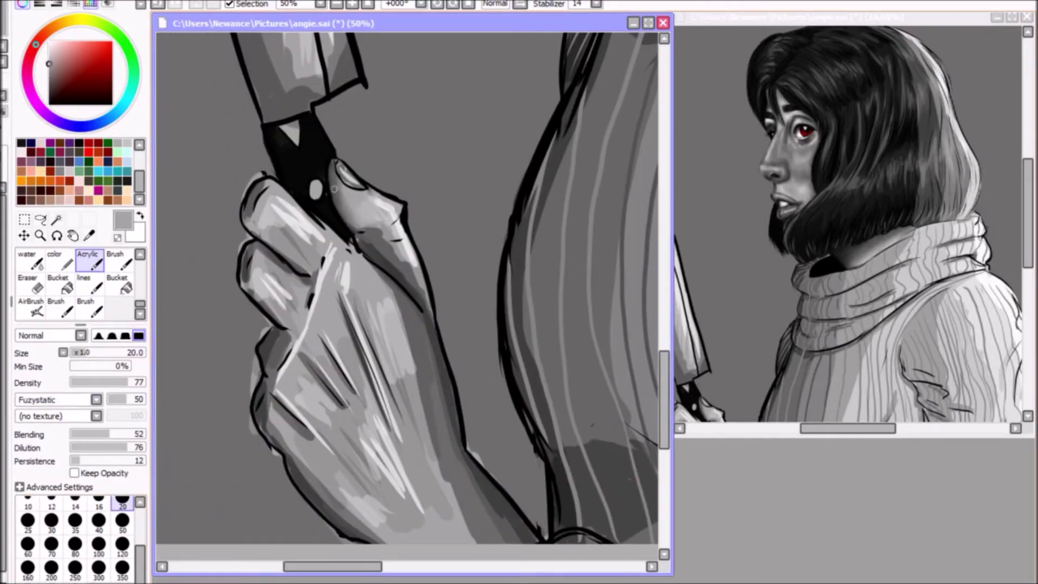
left_click_drag(779, 216, 843, 130)
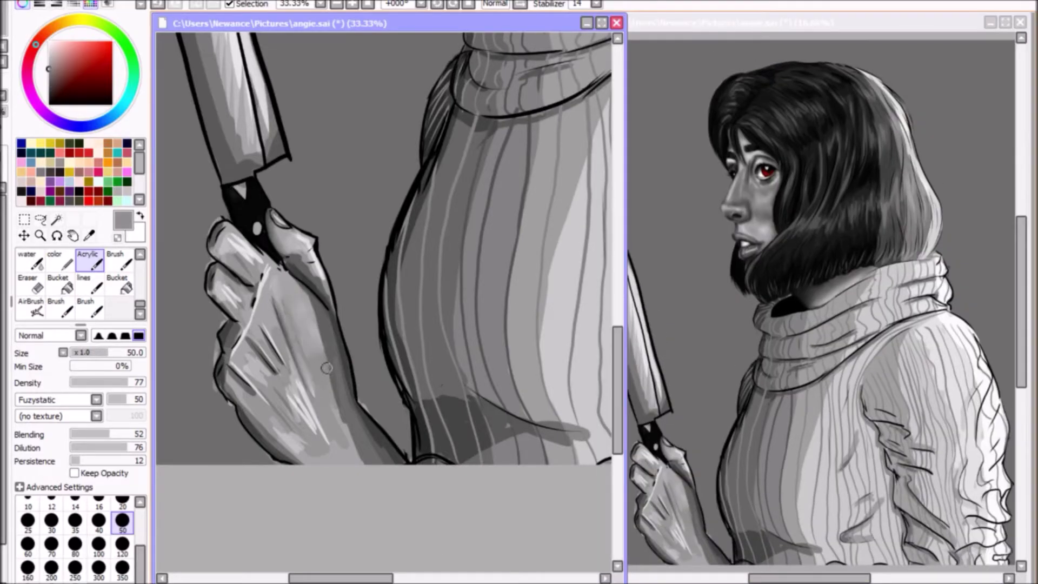
Blend the dark shading along the wrist and the hand's thumb side with the Acrylic brush at size 50
key("bracketright")
key("bracketright")
key("bracketright")
key("bracketleft")
key("bracketleft")
key("bracketleft")
mouse_move(400, 455)
left_mouse_down()
mouse_move(363, 408)
mouse_move(369, 455)
left_mouse_up()
Soften the black tendon lines and light streaks on the back of the hand with sampled greys
left_click(355, 379, "alt")
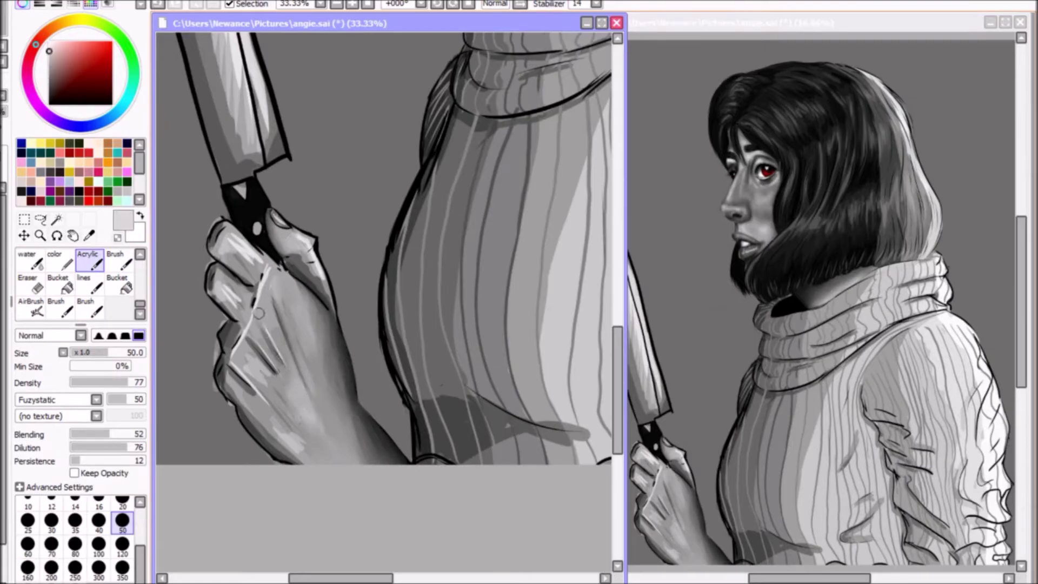
left_click(228, 383, "alt")
left_click(246, 361, "alt")
Blend the thumb's base shadow and highlights with sampled greys using the Acrylic brush at size 30
scroll(254, 348, "up", 2)
key("[")
key("[")
key("[")
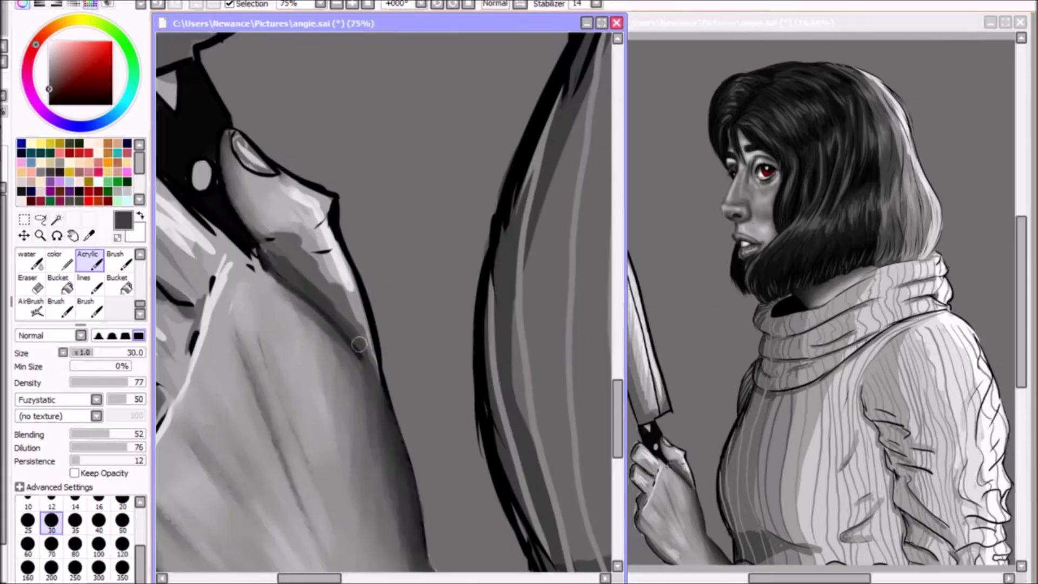
left_click(278, 241, "alt")
left_click_drag(279, 241, 303, 292)
left_click(302, 292, "alt")
mouse_move(303, 228)
left_mouse_down()
mouse_move(342, 267)
mouse_move(325, 238)
left_mouse_up()
left_click(302, 210, "alt")
left_click_drag(336, 222, 369, 333)
Refine the thumb's nail, knuckle crease and outline with the Acrylic brush at size 20, and clean the hand's edge with the eraser
key("[")
key("[")
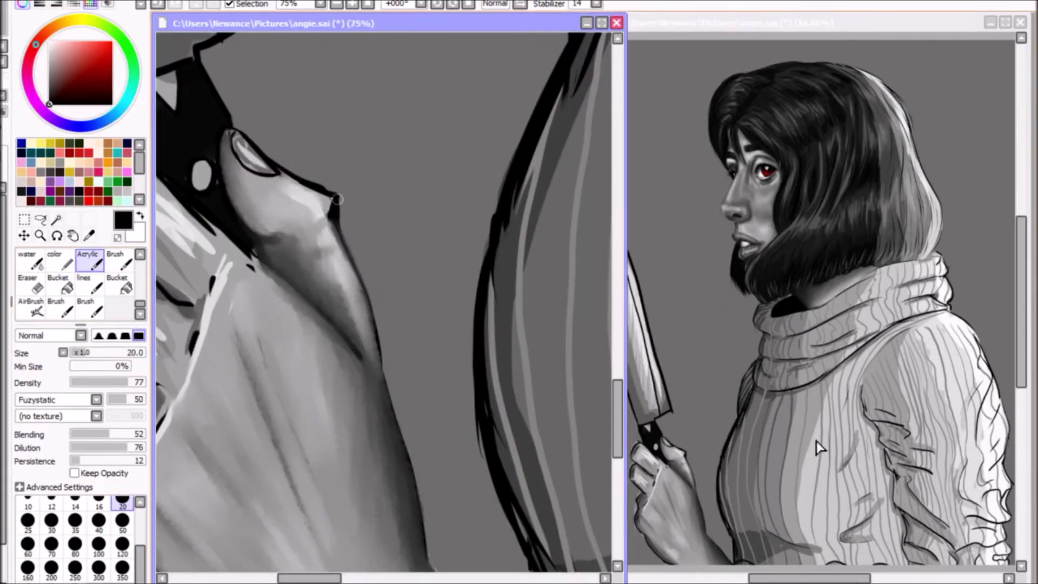
left_click(333, 238, "alt")
left_click_drag(325, 238, 465, 238)
key("e")
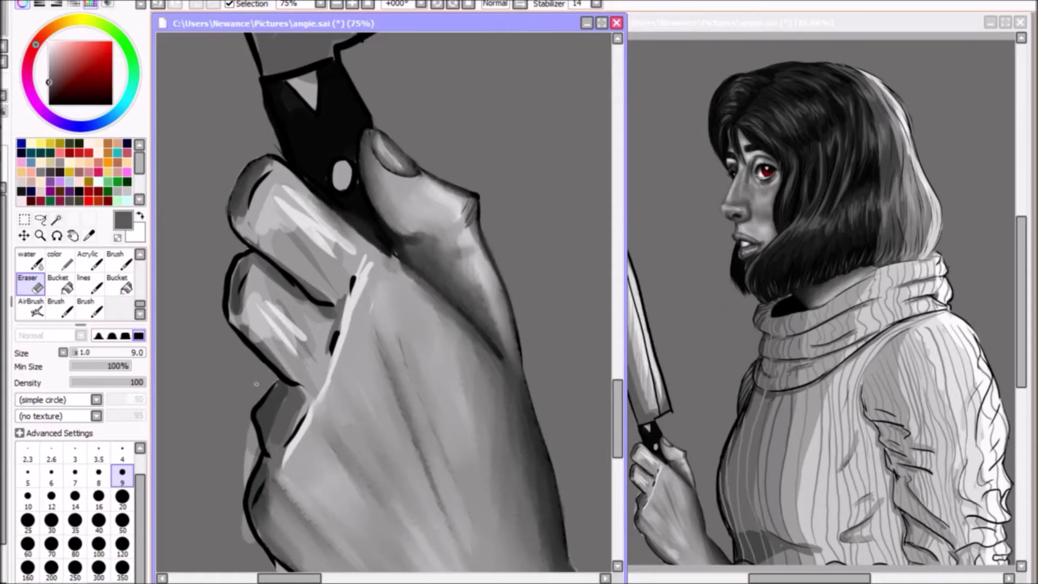
Blend the index finger's outline, shadows and highlights into smooth shading with the Acrylic brush at size 35
scroll(317, 536, "down", 3)
key("b")
scroll(379, 498, "up", 5)
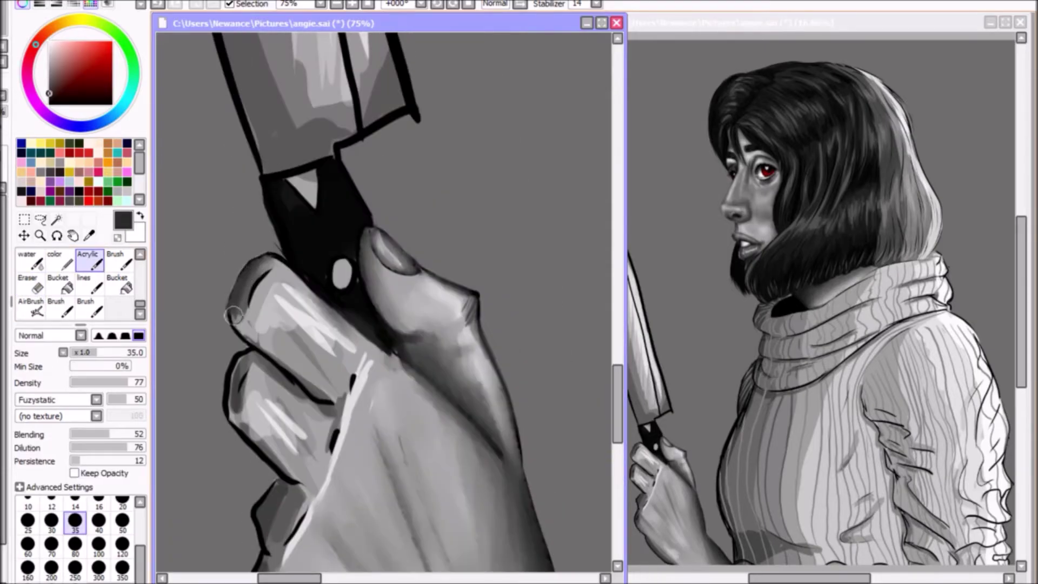
mouse_move(284, 274)
left_mouse_down()
mouse_move(254, 324)
mouse_move(335, 351)
left_mouse_up()
key("e")
key("b")
left_click(272, 305, "alt")
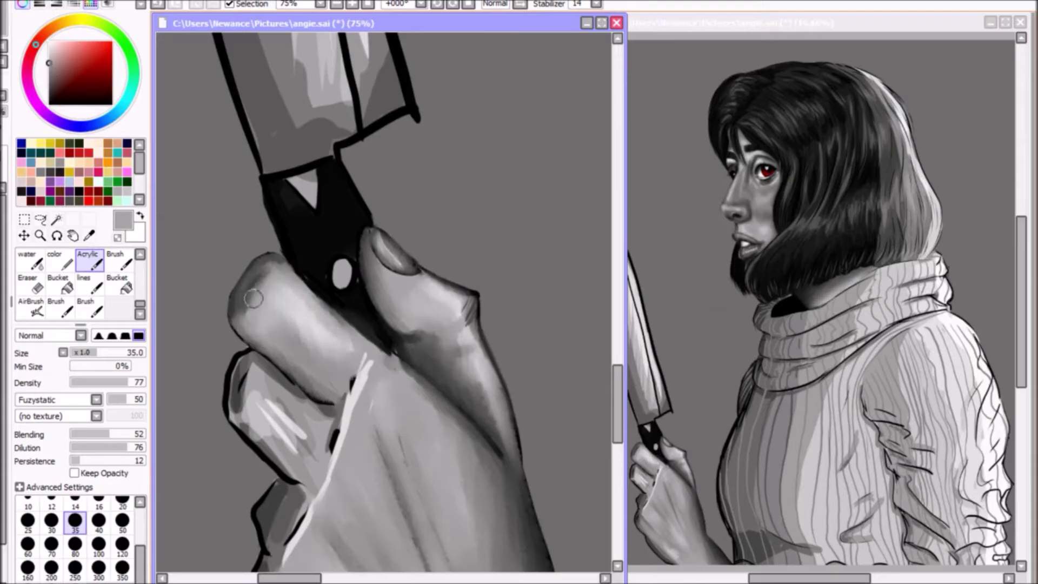
Blend the white line and black crease at the index finger's knuckle into the back of the hand
scroll(268, 333, "down", 5)
left_click(402, 234, "alt")
left_click(373, 255, "alt")
left_click_drag(362, 232, 346, 303)
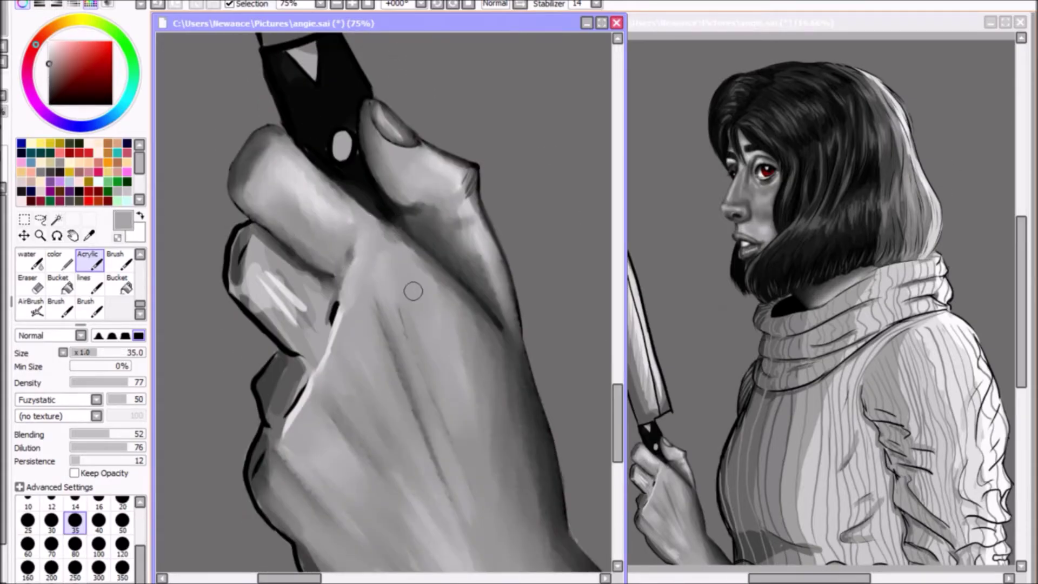
Enlarge the lines brush to size 35 and remove the black crease mark at the middle finger's knuckle, blending with Acrylic
key("n")
key("bracketright")
key("bracketright")
key("bracketright")
key("bracketright")
key("bracketright")
key("bracketright")
key("bracketright")
key("bracketright")
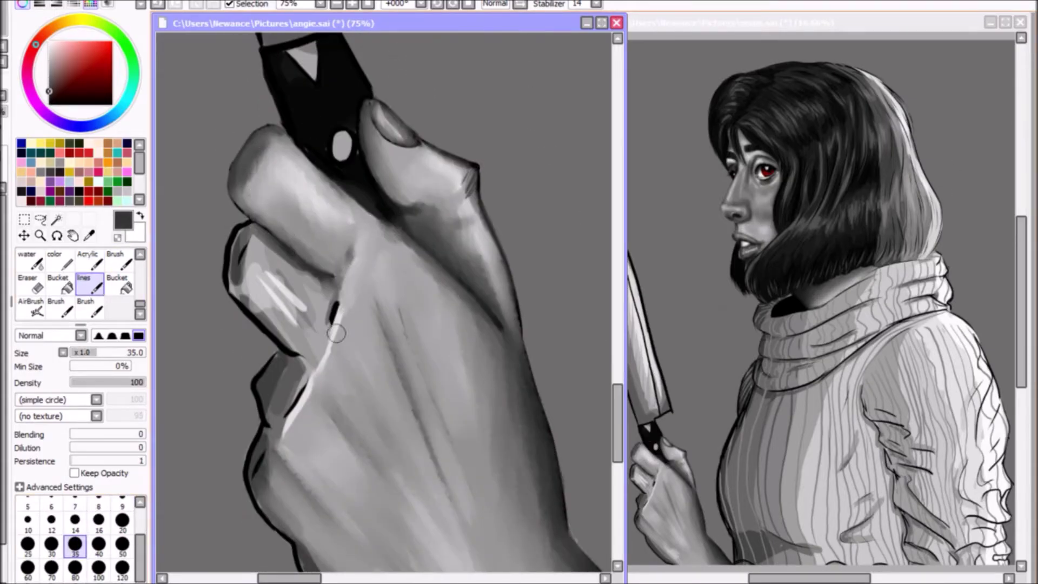
key("b")
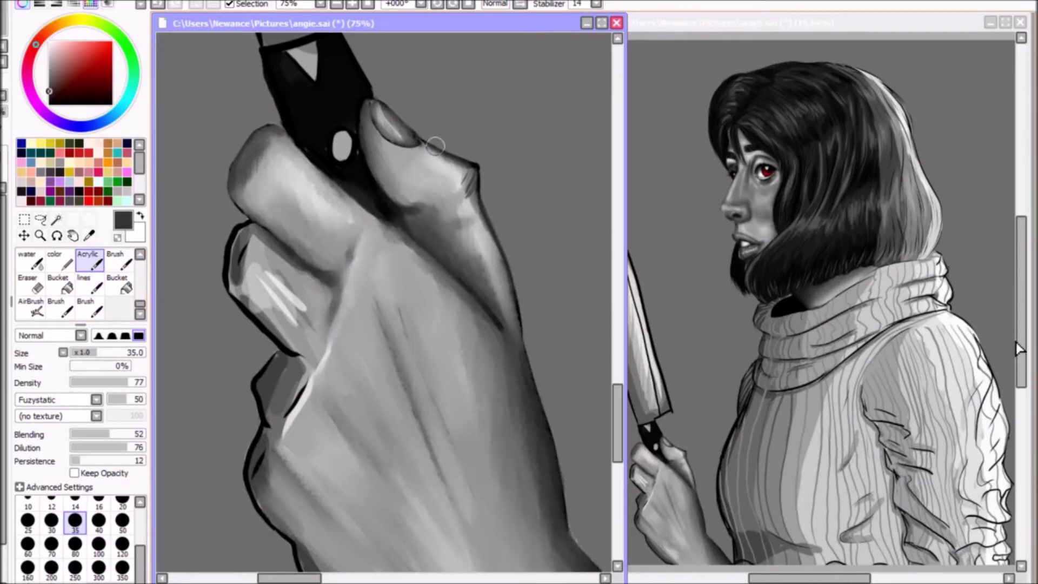
Blend the middle finger's outline and highlight streaks into smooth grey shading and tidy its edge with the eraser
left_click(268, 276, "alt")
mouse_move(255, 259)
left_mouse_down()
mouse_move(232, 289)
mouse_move(286, 327)
left_mouse_up()
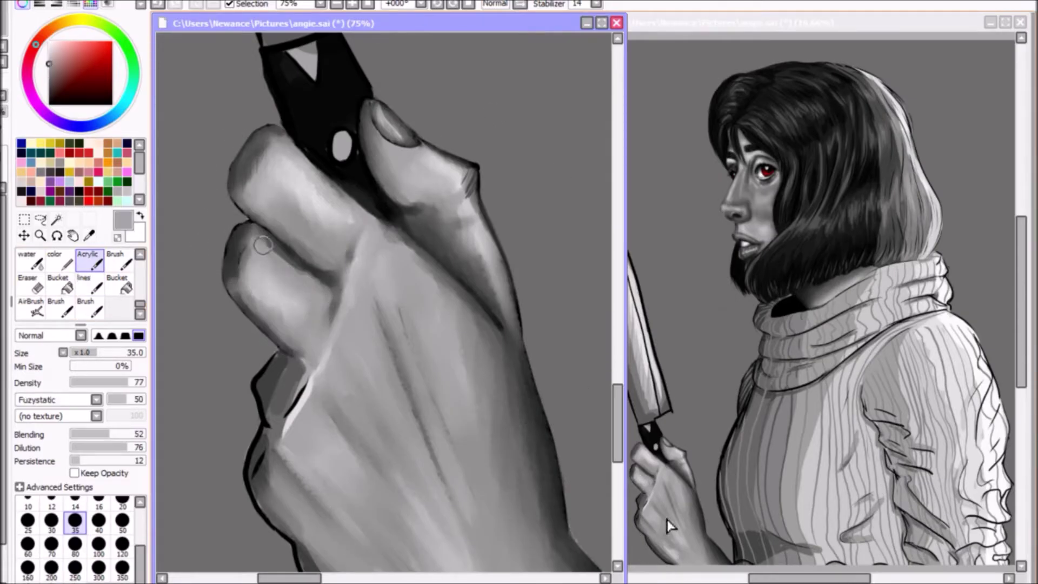
left_click(241, 234, "alt")
key("e")
Blend the ring finger's dark outline and flat shading into the hand with sampled dark greys
key("n")
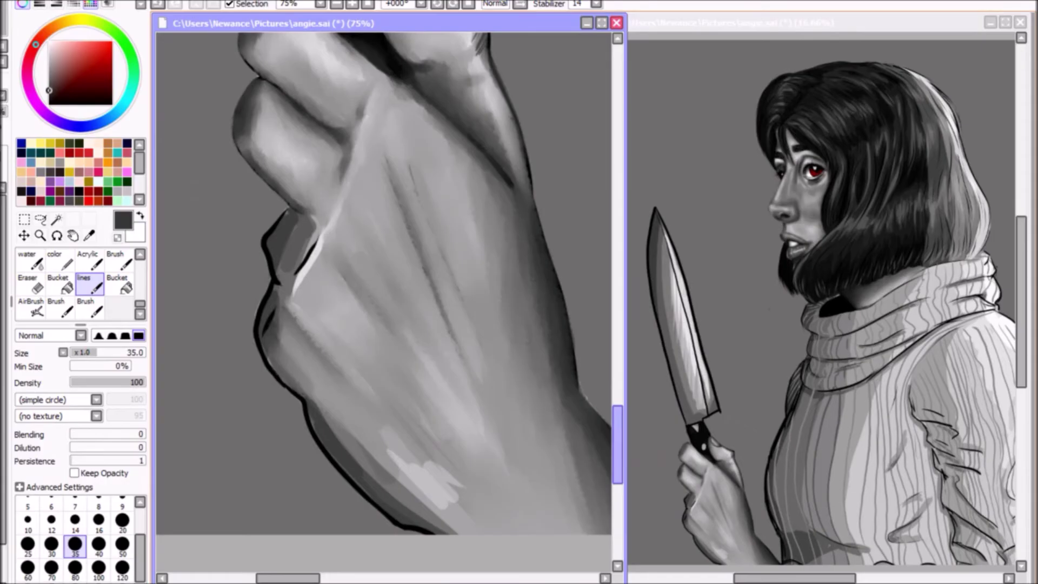
key("b")
left_click(279, 281, "alt")
left_click(270, 279, "alt")
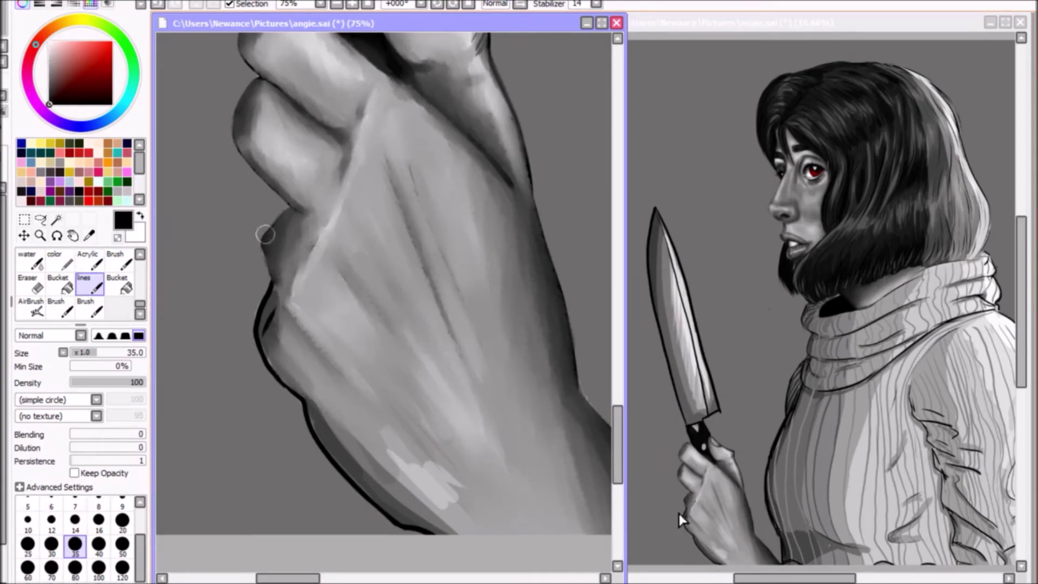
Blend the little finger's black outline into soft dark shading and clean the outer finger edges with the eraser
left_click(289, 364, "alt")
key("n")
key("b")
key("e")
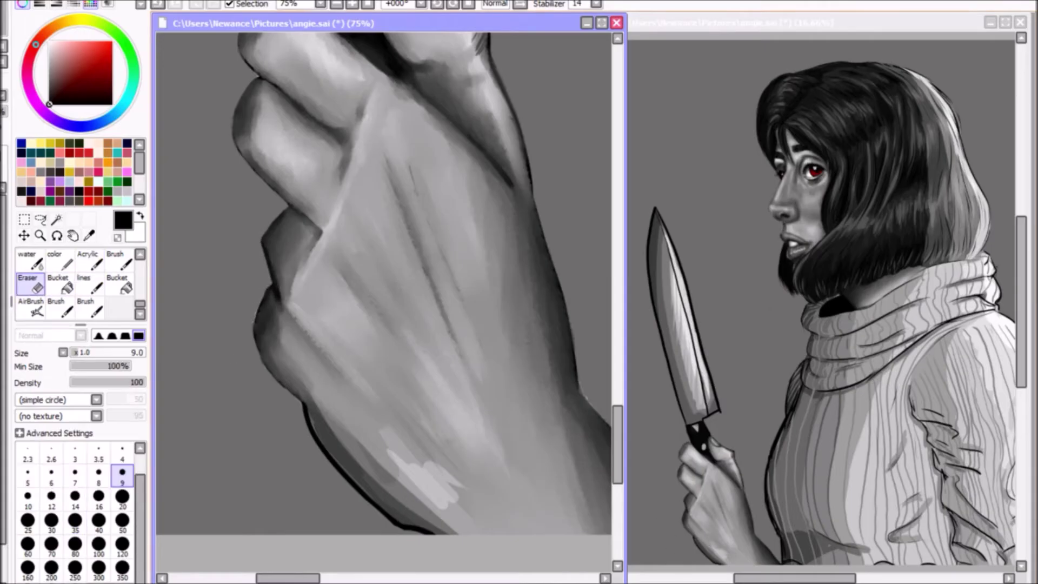
Blend the hand's lower outer edge and the light patch near the wrist with sampled greys using the Acrylic brush
scroll(325, 324, "down", 3)
key("b")
left_click(395, 426, "alt")
left_click(441, 428, "alt")
mouse_move(395, 426)
left_mouse_down()
mouse_move(441, 429)
mouse_move(443, 379)
left_mouse_up()
scroll(494, 443, "down", 4)
left_click(495, 442, "alt")
mouse_move(494, 442)
left_mouse_down()
mouse_move(550, 490)
mouse_move(392, 488)
left_mouse_up()
Smooth the knife handle's black edges with the Acrylic brush at size 20 and trim its outline with the eraser
scroll(336, 354, "up", 5)
left_click(314, 378, "alt")
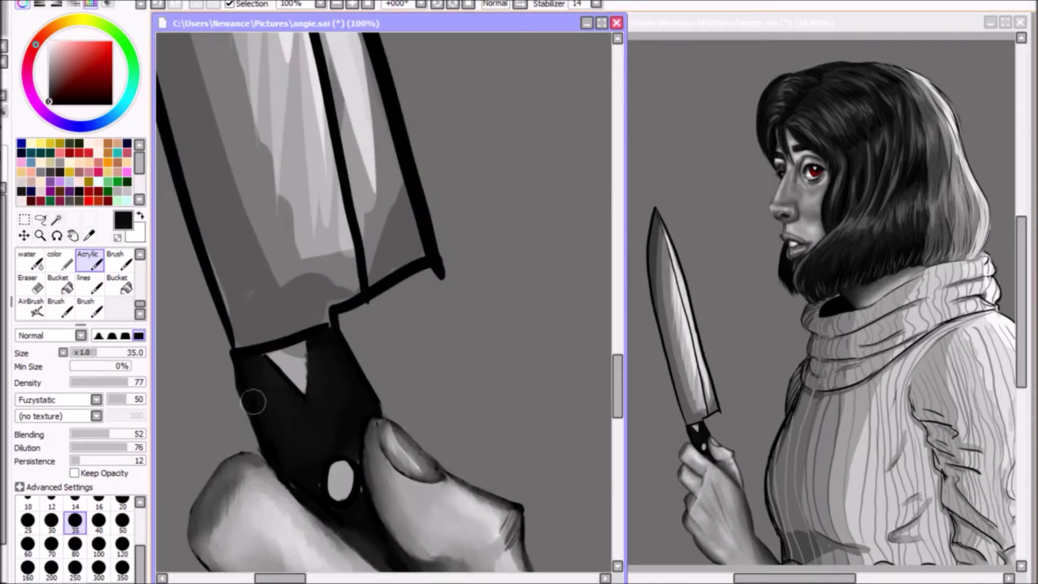
key("bracketleft")
key("bracketleft")
key("bracketleft")
left_click_drag(254, 378, 241, 427)
key("e")
left_click_drag(375, 399, 346, 330)
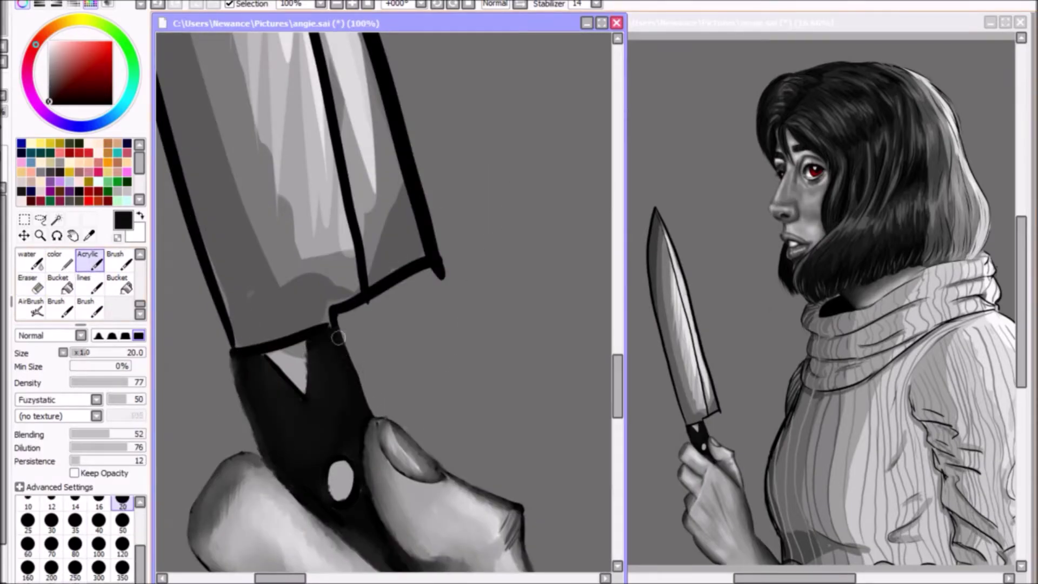
Blend the light triangular mark at the top of the knife handle with a sampled tone
left_click(286, 373, "alt")
left_click_drag(286, 373, 303, 395)
scroll(605, 345, "up", 5)
scroll(211, 269, "down", 3)
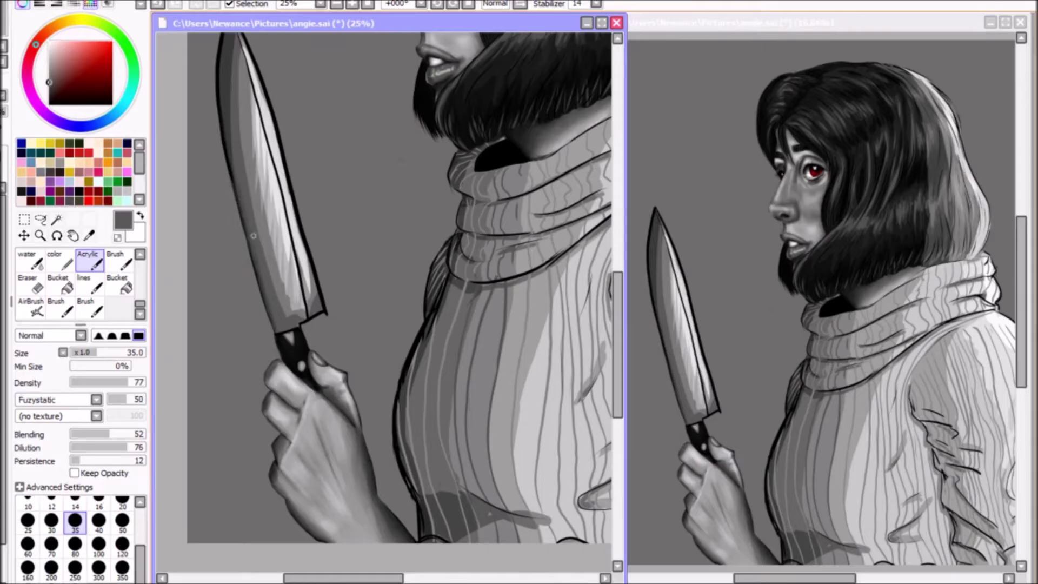
Blend the dark grey side and outline of the knife blade from tip to base with the Acrylic brush at size 35
scroll(222, 262, "up", 1)
key("bracketright")
key("bracketright")
key("bracketright")
left_click(221, 262, "alt")
left_click_drag(237, 357, 235, 259)
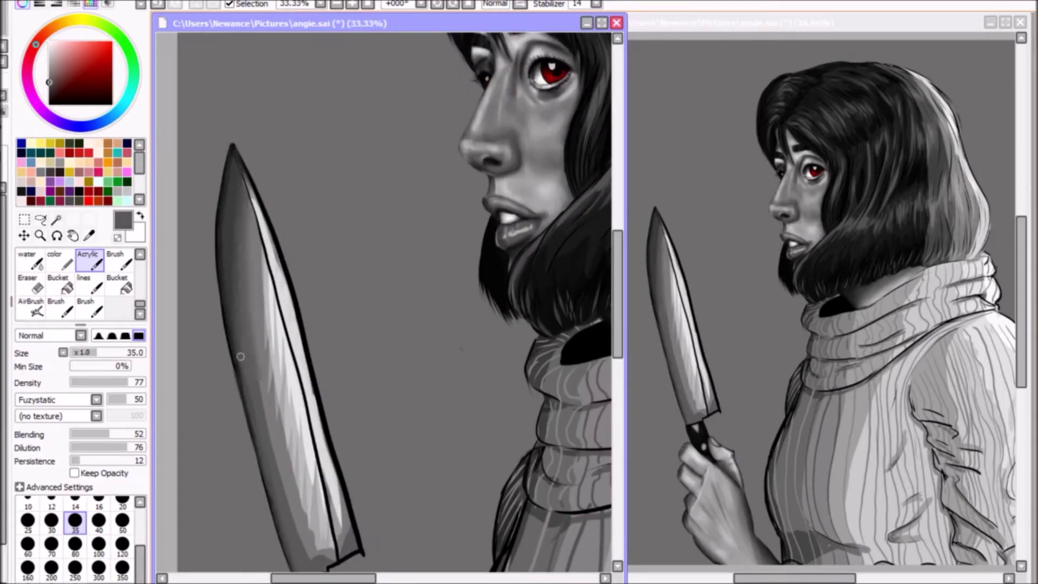
left_click_drag(329, 566, 306, 434)
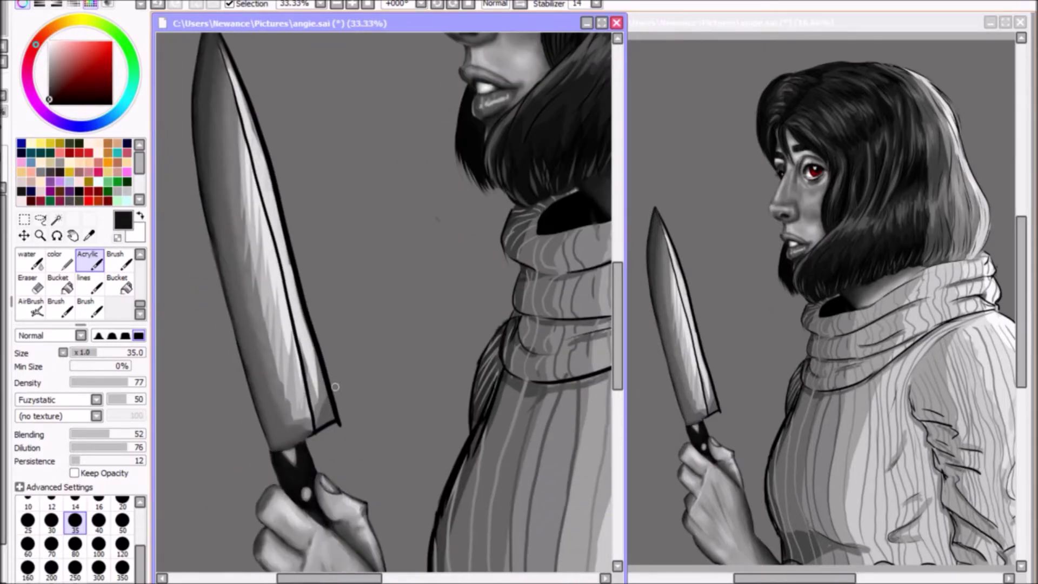
Blend the light cutting edge and inner bevel line of the knife blade with sampled greys
left_click(328, 238, "alt")
left_click_drag(232, 71, 292, 308)
left_click_drag(281, 249, 313, 428)
left_click_drag(324, 325, 408, 428)
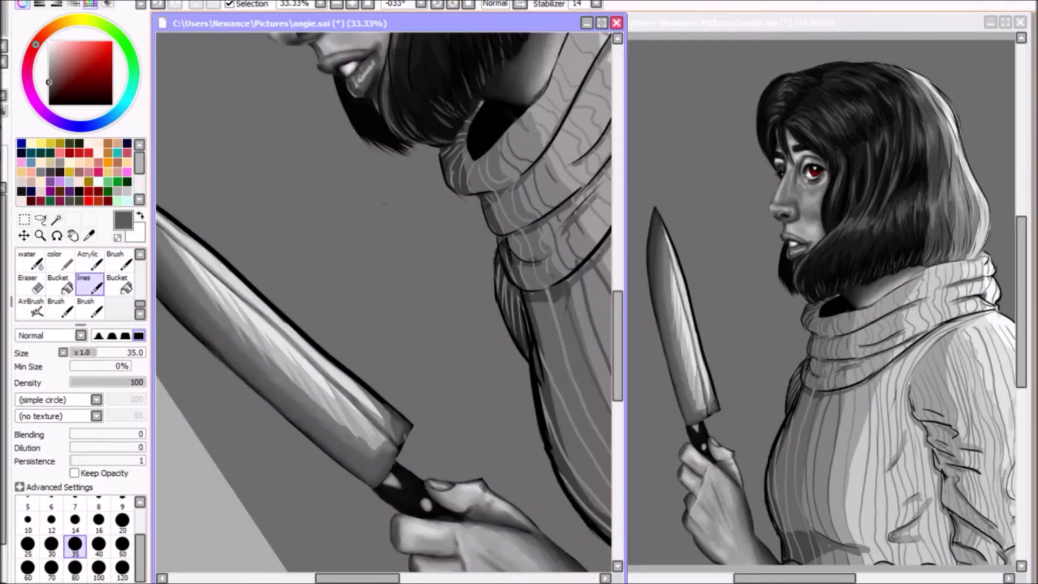
Cover the blade's remaining black outline and dark bevel line with grey, using the lines brush at size 35
key("Delete")
left_click_drag(324, 216, 325, 297)
left_click_drag(232, 157, 292, 373)
left_click_drag(265, 254, 330, 503)
mouse_move(225, 144)
left_mouse_down()
mouse_move(276, 282)
mouse_move(273, 427)
mouse_move(296, 508)
left_mouse_up()
Smooth the blade's grey shading and softened bevel with sampled tones, using the Acrylic brush at size 35
left_click(239, 226, "alt")
left_click(246, 318, "alt")
left_click(264, 314, "alt")
left_click_drag(276, 324, 286, 373)
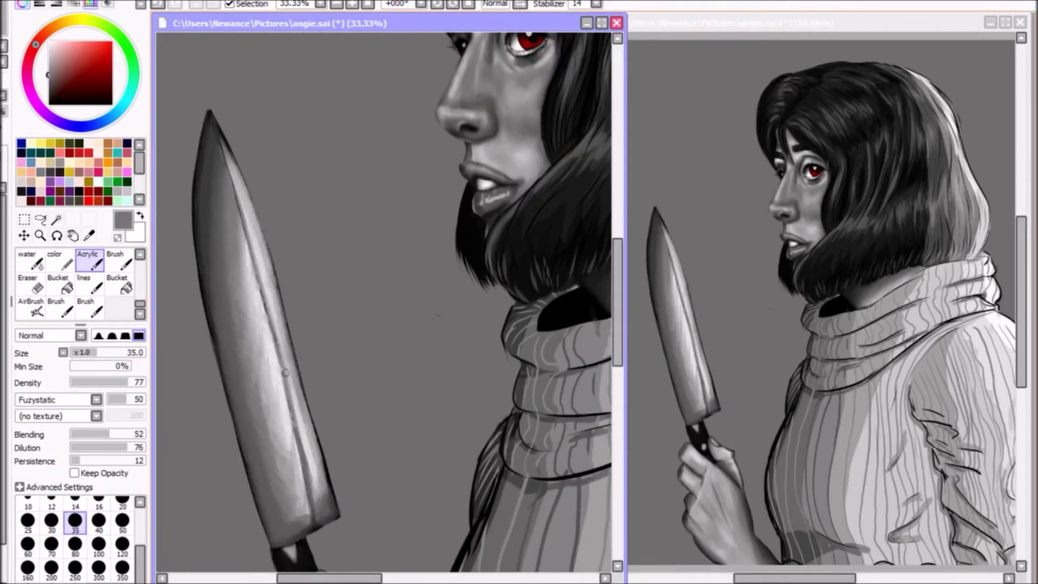
Paint diagonal white reflection streaks across the knife blade and fit them with a Free Deform transform
left_click_drag(287, 254, 232, 433)
key("ctrl+t")
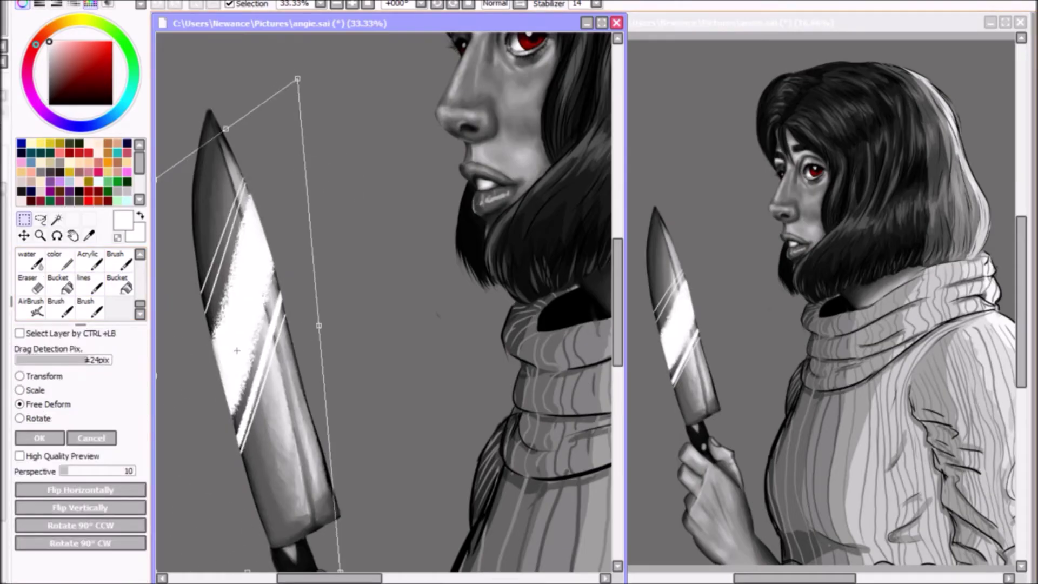
scroll(251, 236, "down", 3)
key("Return")
Draw white wet highlights along the near eye's inner lower lid with the lines brush at size 5
key("minus")
key("minus")
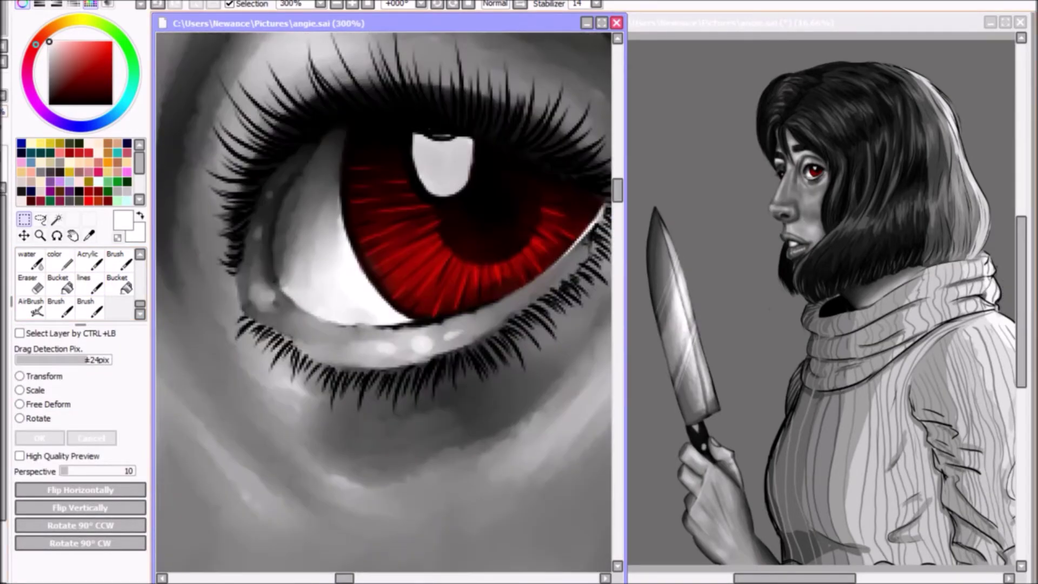
key("n")
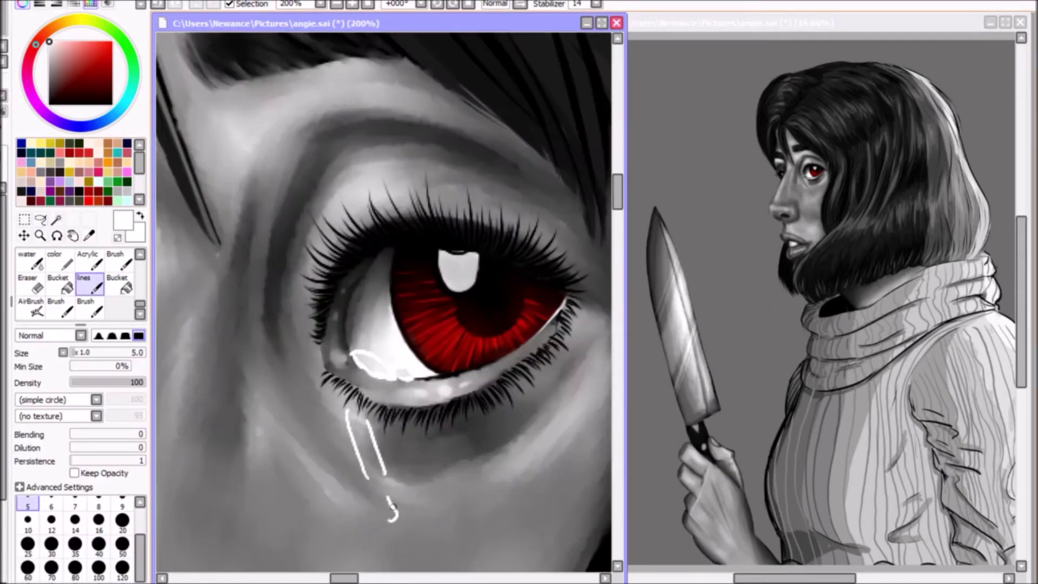
key("minus")
left_click_drag(322, 326, 331, 350)
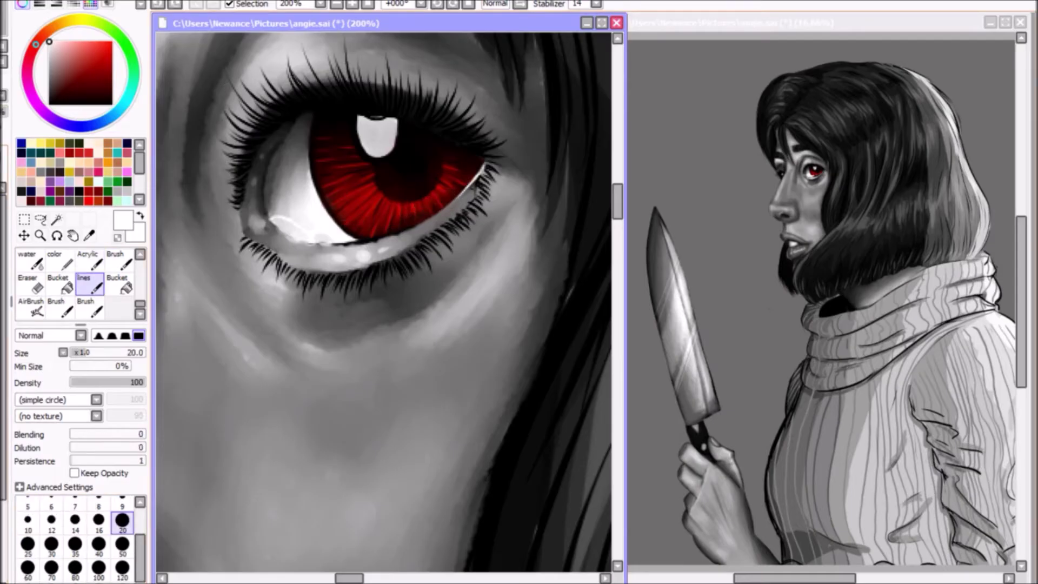
Add curved white reflections across the near eye's iris and pupil with the lines brush at size 12
key("bracketleft")
key("bracketleft")
key("bracketleft")
left_click_drag(328, 211, 390, 205)
left_click_drag(437, 160, 450, 165)
left_click_drag(442, 172, 455, 178)
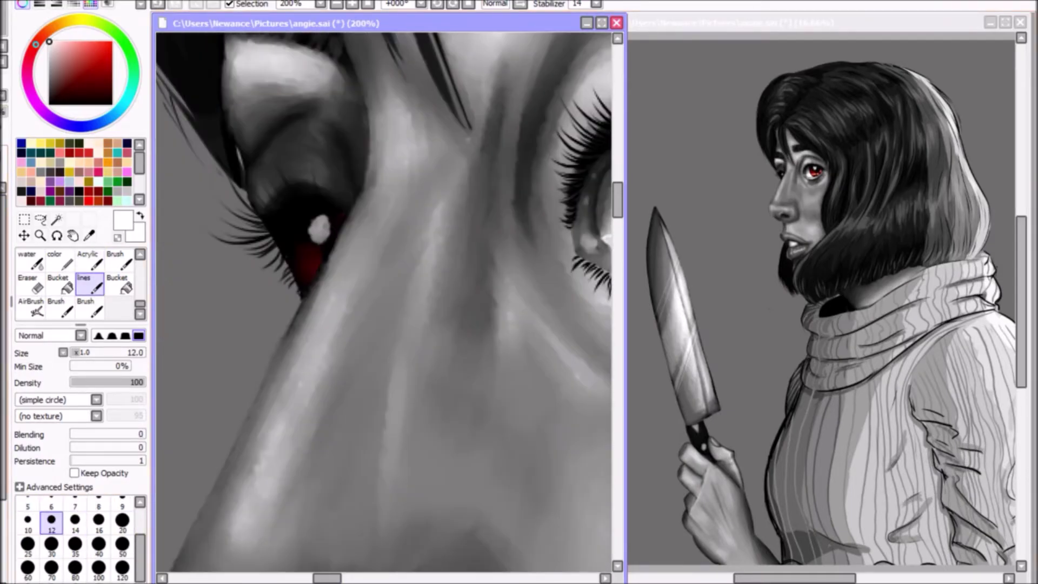
Add fine highlight details to the far eye's red iris, reducing the lines brush to size 5
left_click(311, 273, "alt")
key("bracketleft")
key("bracketleft")
key("bracketleft")
key("bracketleft")
key("bracketleft")
key("bracketleft")
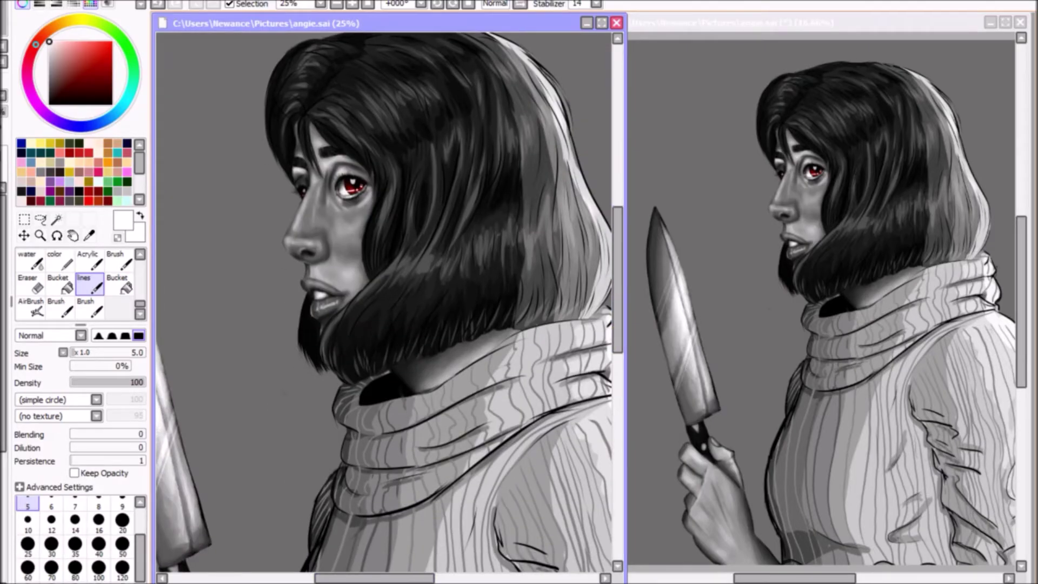
Blend the dark hair strands beside the near eye and cheek with the Middle_Round Brush at sizes 50 and 40
scroll(387, 303, "up", 1)
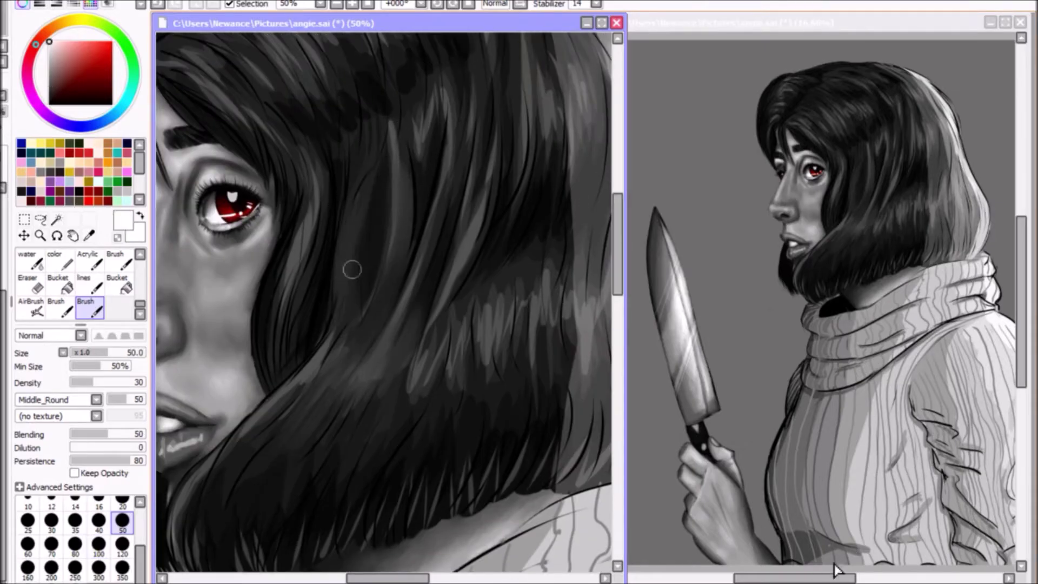
mouse_move(352, 270)
left_mouse_down()
mouse_move(371, 137)
mouse_move(410, 153)
mouse_move(440, 237)
mouse_move(301, 158)
mouse_move(301, 352)
mouse_move(303, 271)
mouse_move(259, 325)
left_mouse_up()
key("bracketleft")
key("bracketleft")
key("bracketleft")
key("bracketleft")
key("bracketleft")
left_click_drag(301, 250, 308, 162)
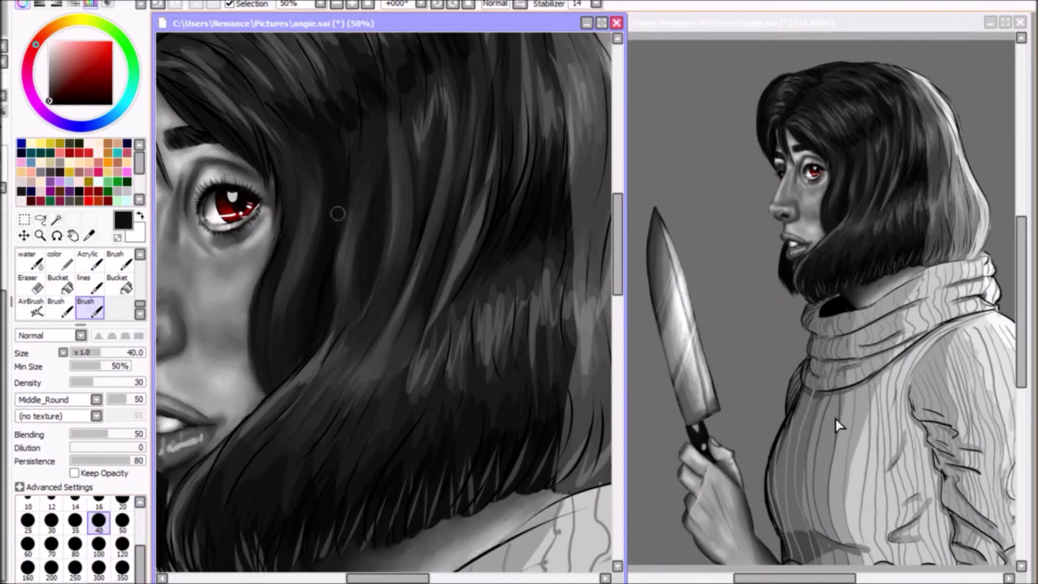
Blend the hair sweeping from the cheek towards the chin with a sampled dark grey, using the Brush at size 70
scroll(273, 310, "down", 3)
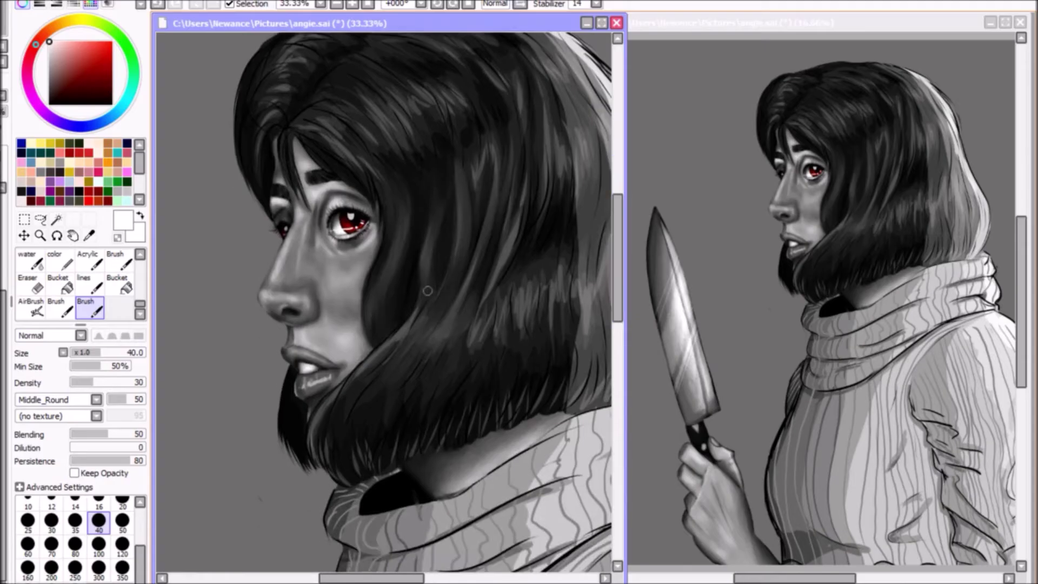
scroll(273, 310, "up", 3)
left_click(408, 354, "alt")
key("bracketright")
key("bracketright")
key("bracketright")
left_click_drag(245, 492, 428, 336)
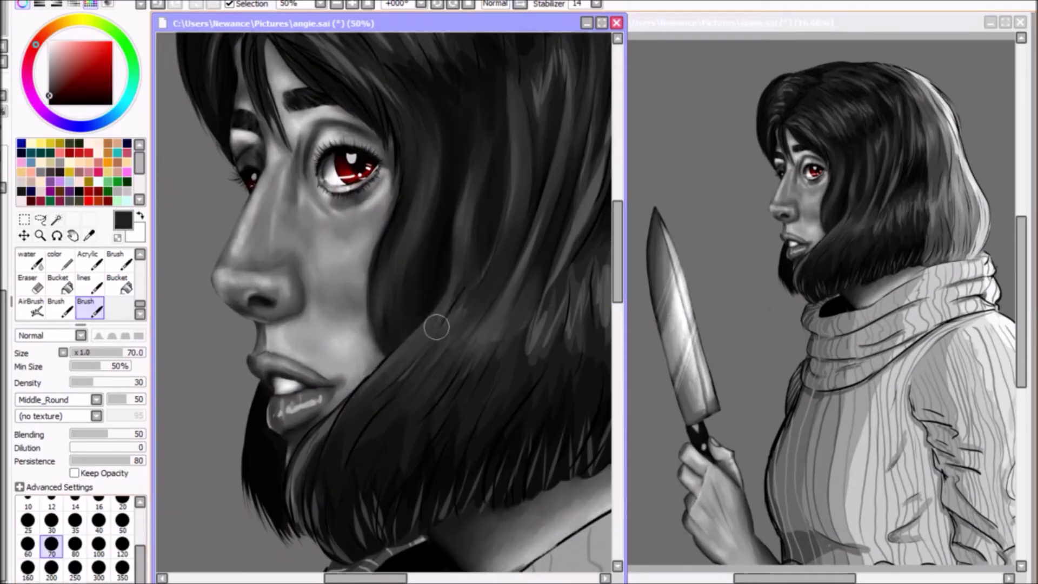
Smooth the front hair section beside the mouth down to its tips with sampled near-black tones
scroll(477, 218, "down", 2)
left_click(299, 372, "alt")
left_click(299, 372, "alt")
mouse_move(299, 373)
left_mouse_down()
mouse_move(295, 432)
mouse_move(324, 476)
left_mouse_up()
left_click_drag(303, 422, 324, 475)
left_click_drag(303, 400, 325, 359)
scroll(370, 344, "down", 2)
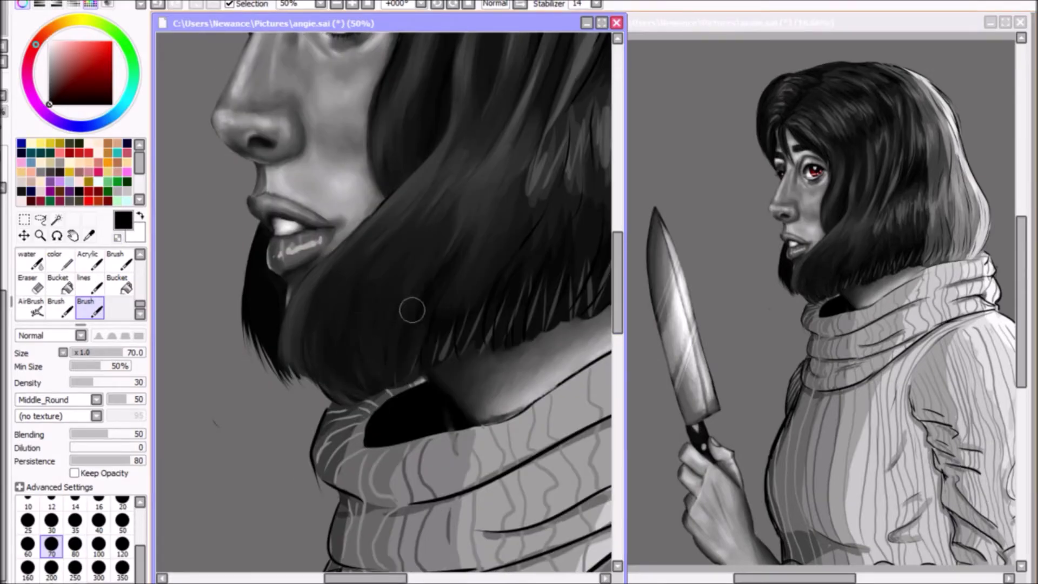
left_click_drag(424, 308, 232, 325)
Blend the light streaks in the lower side hair into the dark mass with sampled greys
left_click(341, 181, "alt")
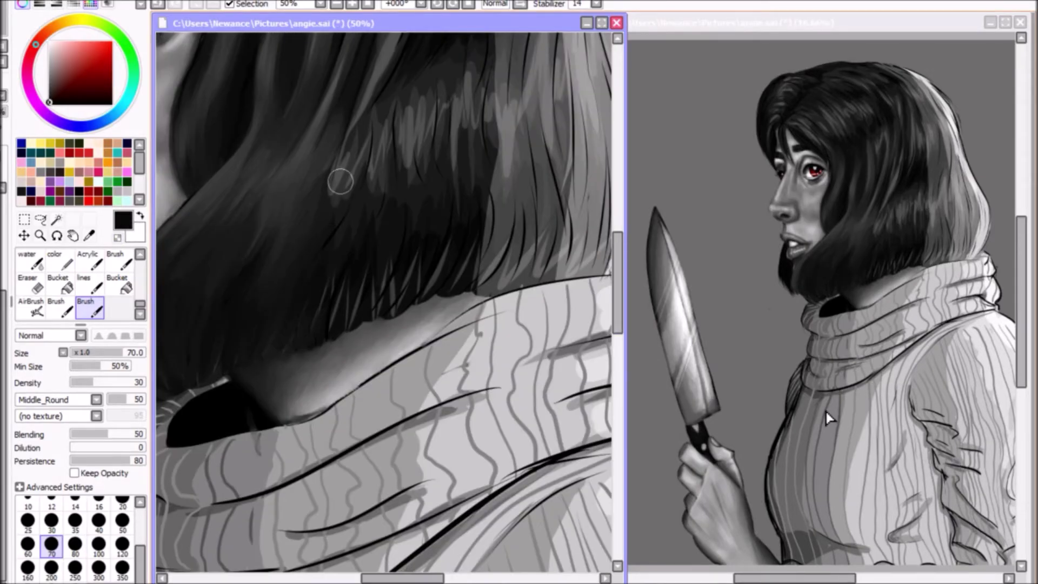
scroll(342, 222, "up", 2)
left_click(337, 231, "alt")
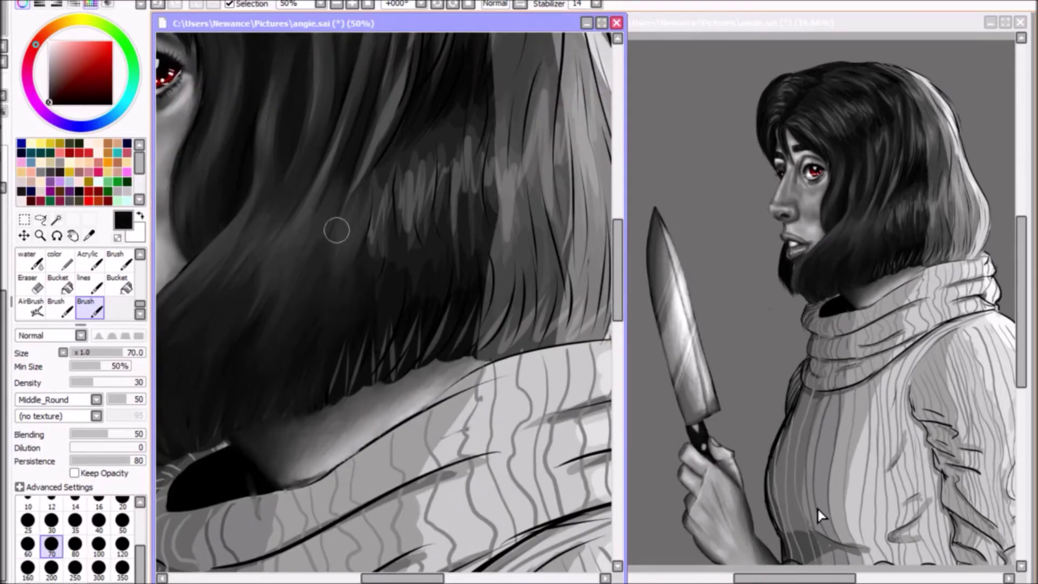
scroll(373, 230, "up", 5)
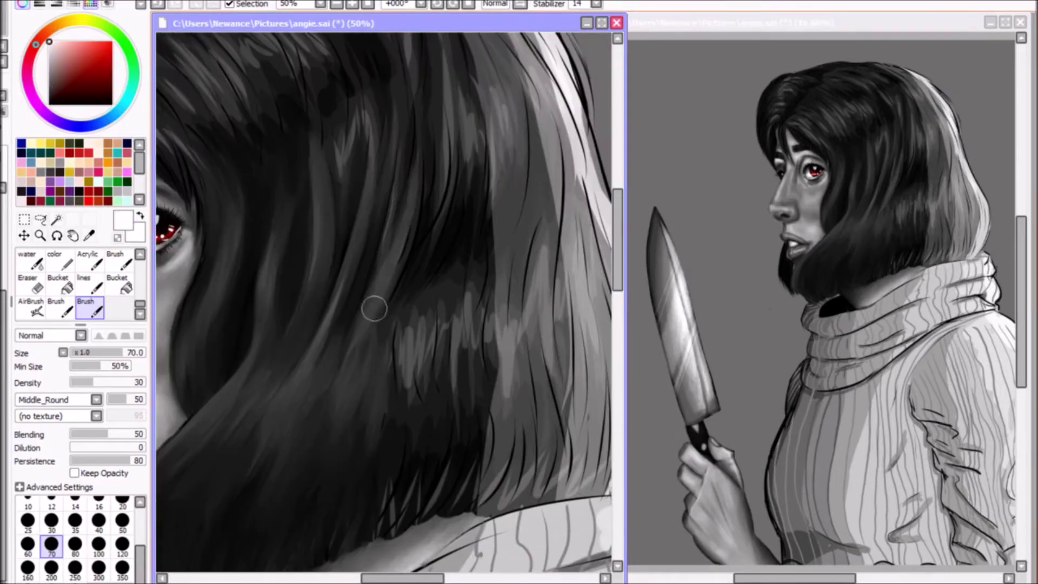
mouse_move(391, 320)
left_mouse_down()
mouse_move(436, 178)
mouse_move(396, 299)
mouse_move(422, 310)
mouse_move(442, 415)
left_mouse_up()
left_click(396, 341, "alt")
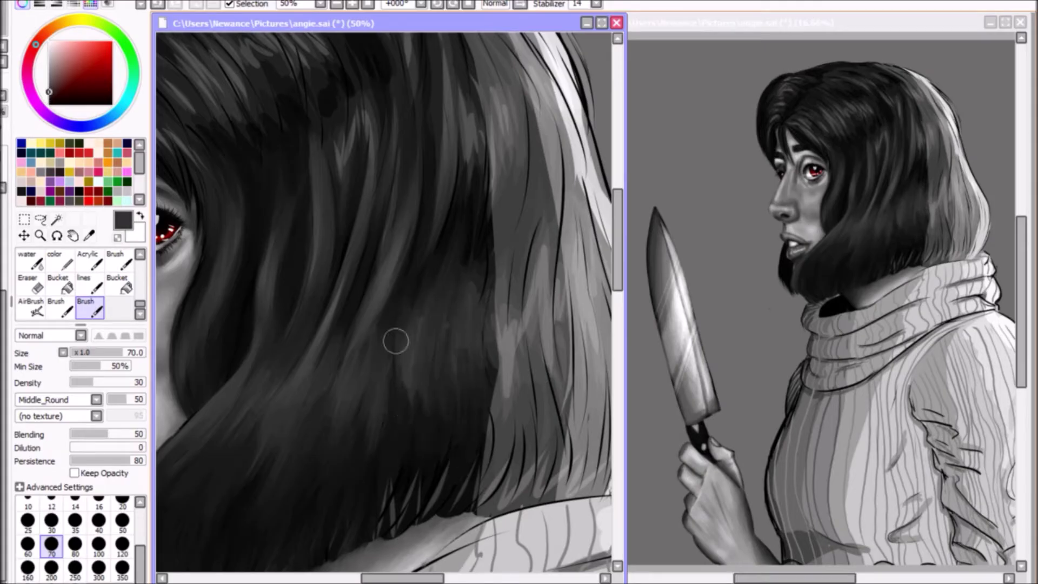
Smooth the hair tips above the neck and the strands over them with the Brush at size 70
scroll(468, 431, "down", 3)
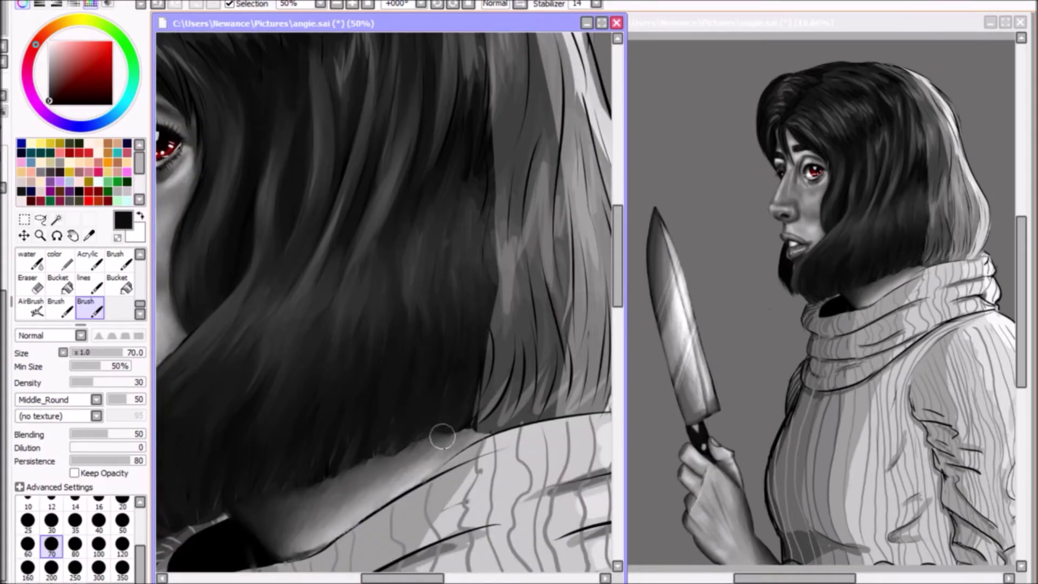
scroll(440, 434, "up", 3)
mouse_move(428, 238)
left_mouse_down()
mouse_move(375, 198)
mouse_move(404, 220)
left_mouse_up()
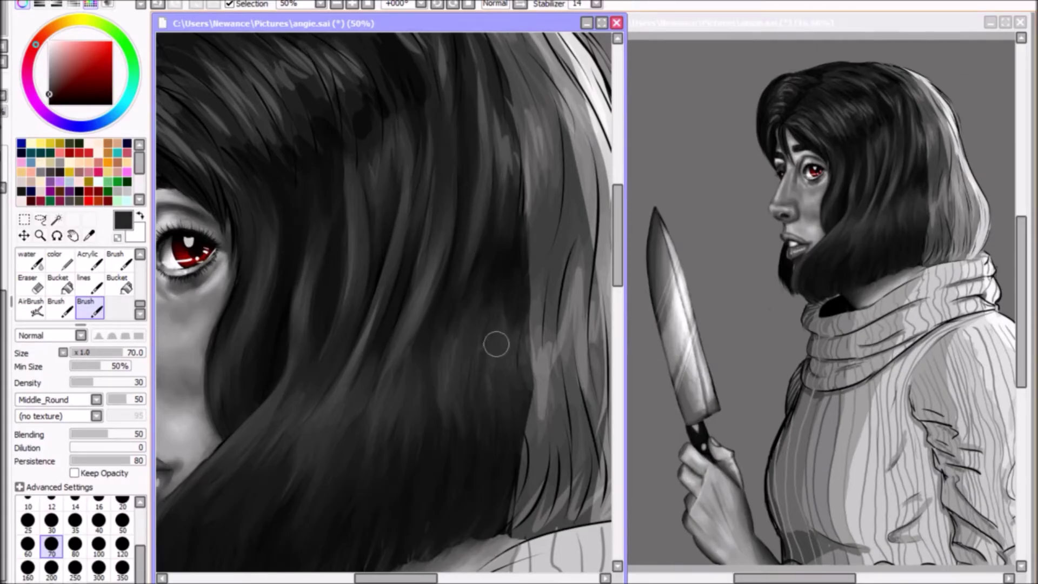
Blend the dark strands on the side and back of the crown with the Brush at sizes 25 and 50
scroll(503, 319, "up", 4)
key("bracketleft")
key("bracketleft")
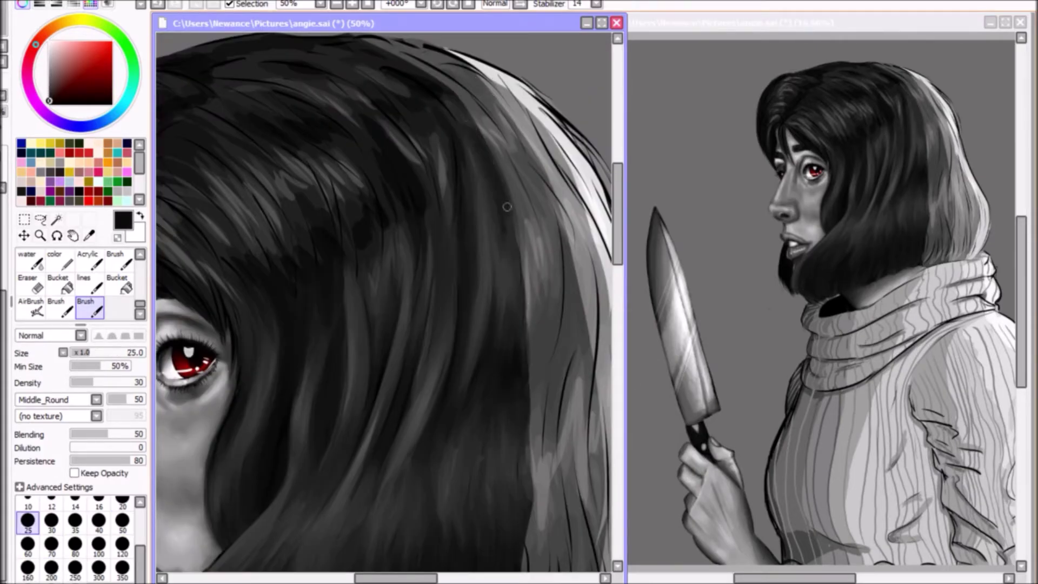
scroll(478, 79, "up", 2)
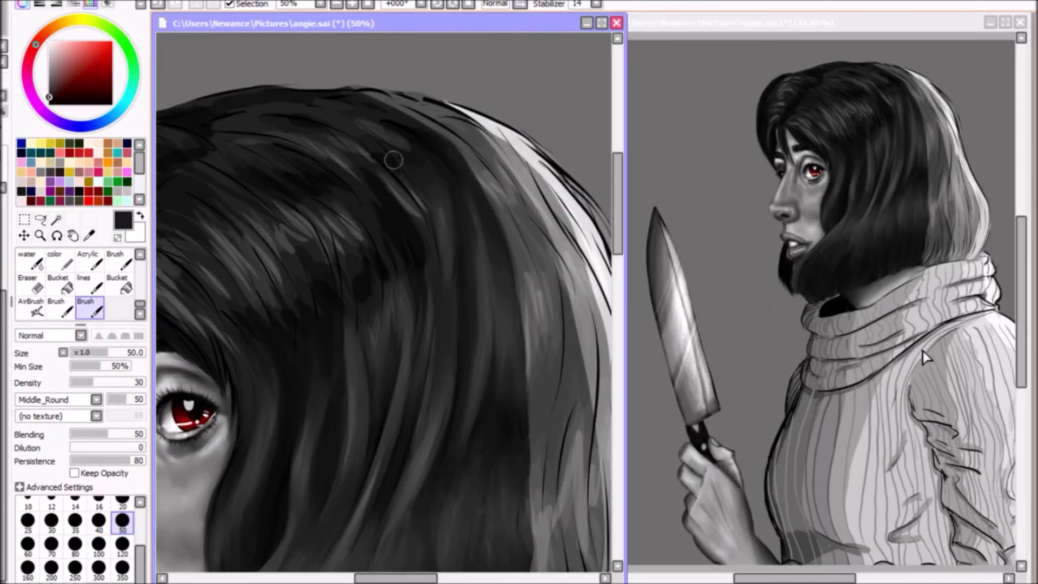
key("x")
left_click_drag(413, 215, 449, 261)
key("x")
mouse_move(392, 298)
left_mouse_down()
mouse_move(348, 221)
mouse_move(351, 333)
left_mouse_up()
Paint and blend long grey highlight strands from the crown down the side hair with sampled tones
left_click(390, 209, "alt")
left_click_drag(338, 273, 355, 411)
left_click(366, 176, "alt")
left_click_drag(367, 177, 404, 329)
left_click(403, 330, "alt")
key("bracketleft")
key("bracketleft")
key("bracketleft")
key("bracketleft")
left_click_drag(281, 550, 365, 554)
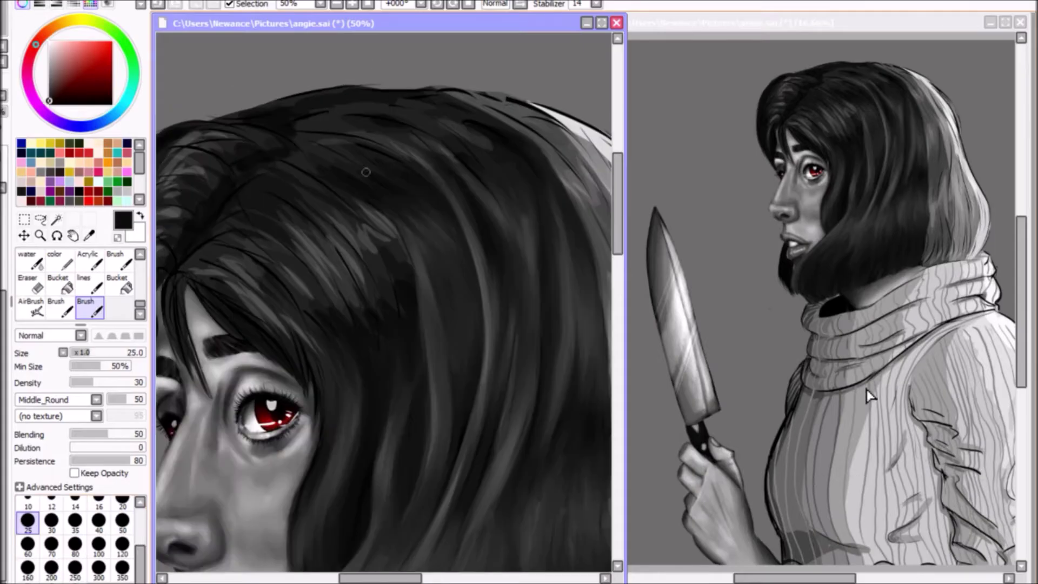
Smooth the light streaks across the top of the head into dark grey with the Brush at size 50
key("bracketright")
key("bracketright")
key("bracketright")
key("bracketright")
scroll(352, 178, "up", 3)
left_click_drag(491, 243, 420, 194)
key("ctrl+z")
mouse_move(407, 343)
left_mouse_down()
mouse_move(262, 210)
mouse_move(274, 215)
mouse_move(365, 415)
mouse_move(345, 353)
left_mouse_up()
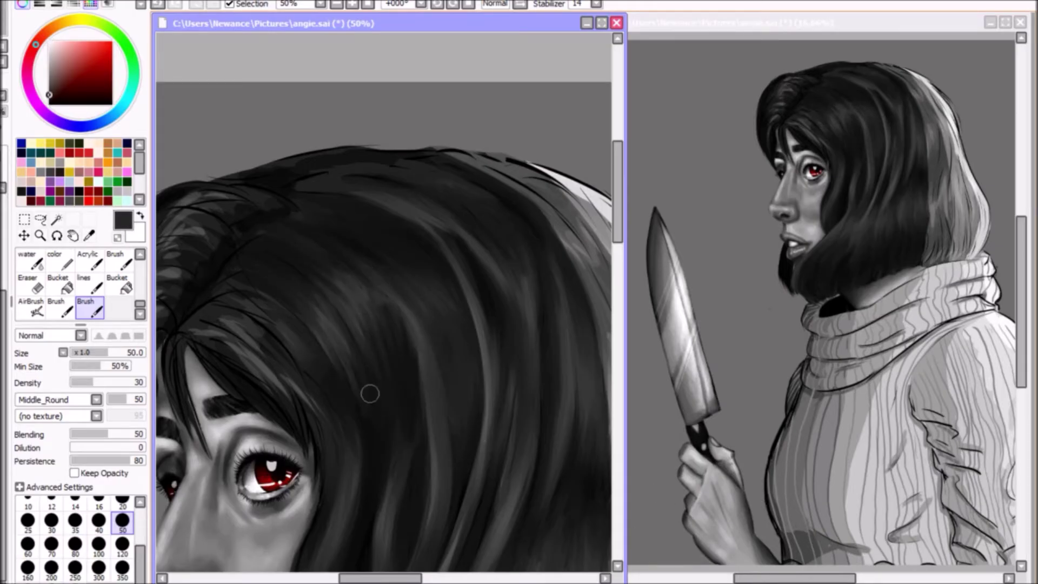
Blend the fringe strands over the forehead and around the parting with sampled dark tones
left_click_drag(319, 491, 373, 285)
key("bracketleft")
key("bracketleft")
left_click(373, 286, "alt")
mouse_move(294, 191)
left_mouse_down()
mouse_move(304, 156)
mouse_move(346, 162)
left_mouse_up()
key("bracketright")
key("bracketright")
mouse_move(316, 112)
left_mouse_down()
mouse_move(299, 186)
mouse_move(343, 204)
mouse_move(308, 86)
mouse_move(248, 135)
left_mouse_up()
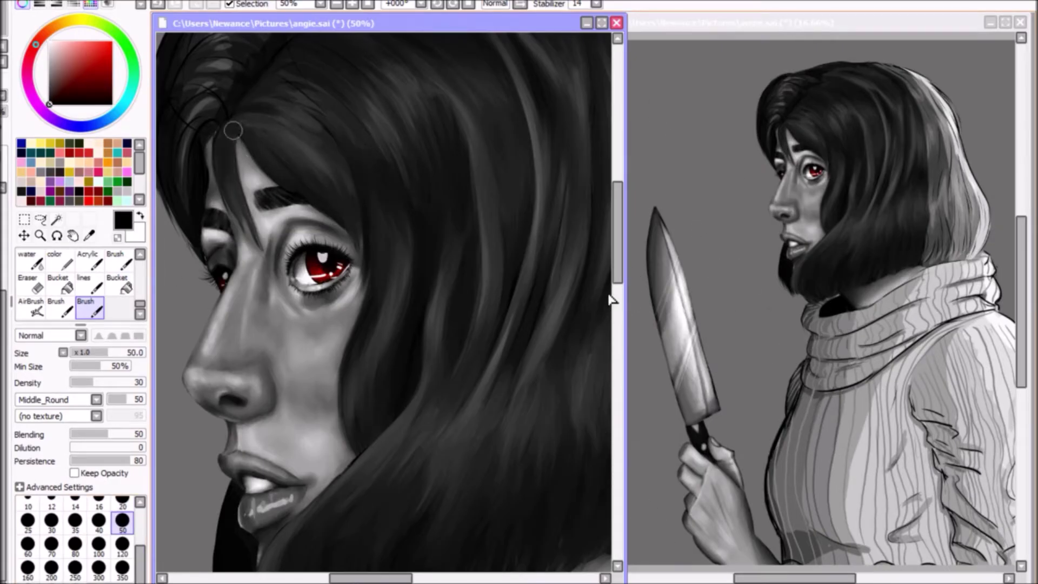
Blend the hair on the far side of the parting in a flipped, rotated view, using the Brush at size 50
scroll(292, 192, "up", 3)
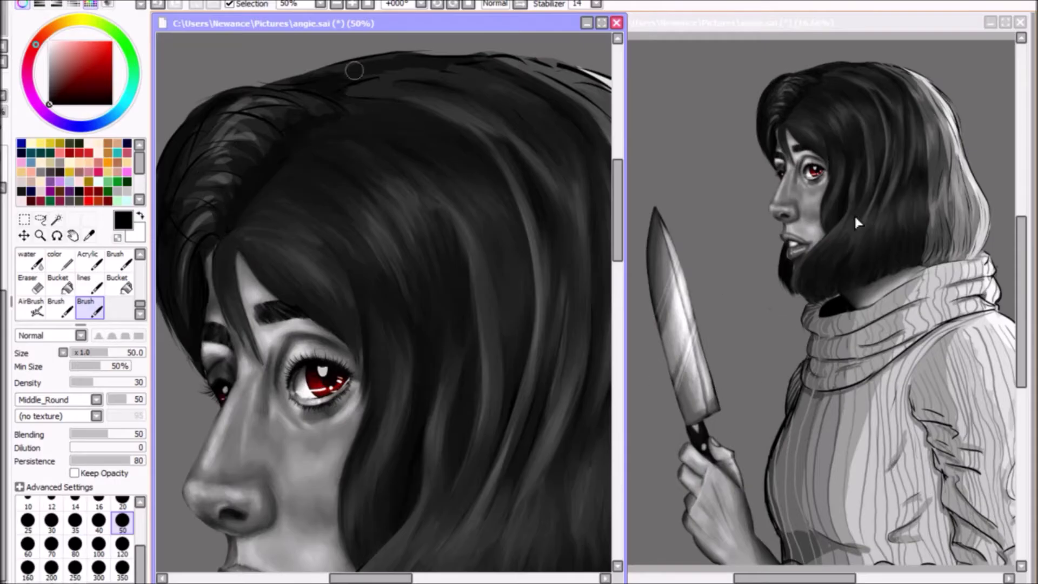
key("Insert")
left_click_drag(352, 141, 493, 178)
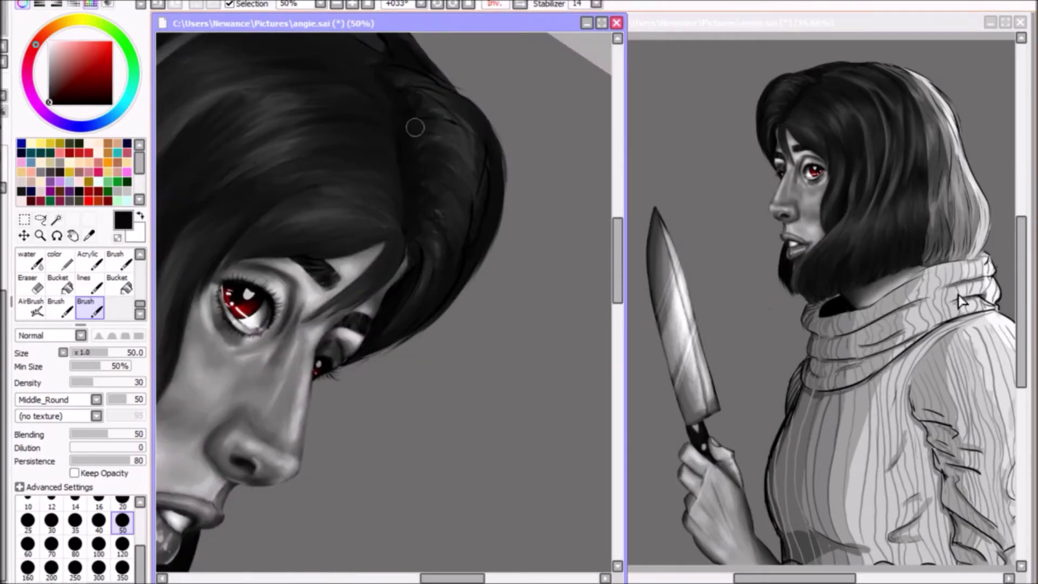
Soften the hair's outer outline along the top and front of the head with dark strokes
key("Insert")
key("Home")
key("ctrl+minus")
left_click_drag(363, 247, 346, 177)
key("Delete")
key("Delete")
key("Delete")
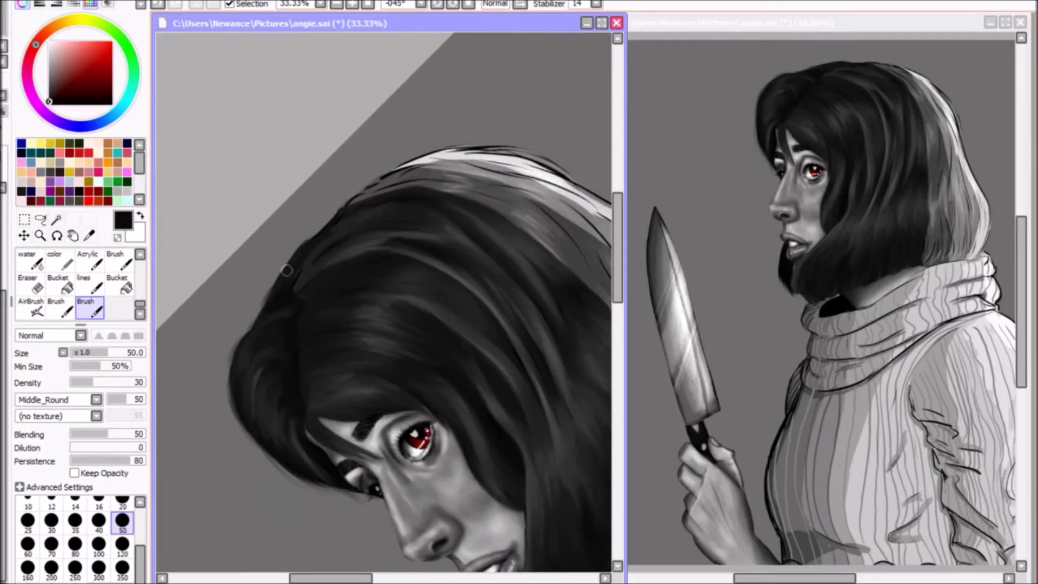
Paint soft strand edges on the dark hair behind the lips and chin with the Brush at size 50
key("Home")
key("ctrl+minus")
key("ctrl+minus")
key("ctrl+plus")
key("ctrl+plus")
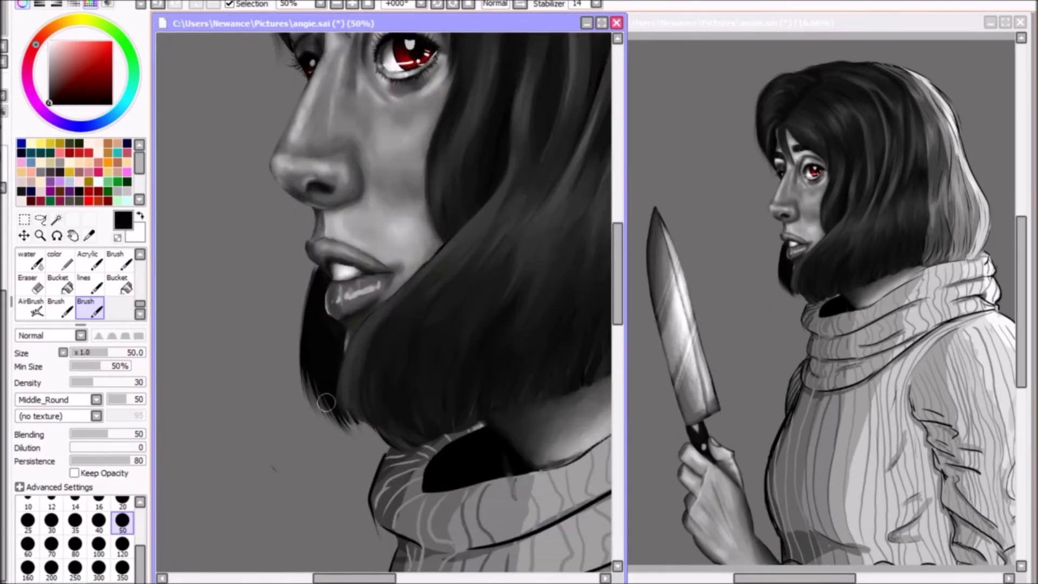
key("ctrl+plus")
key("ctrl+plus")
left_click_drag(320, 238, 276, 346)
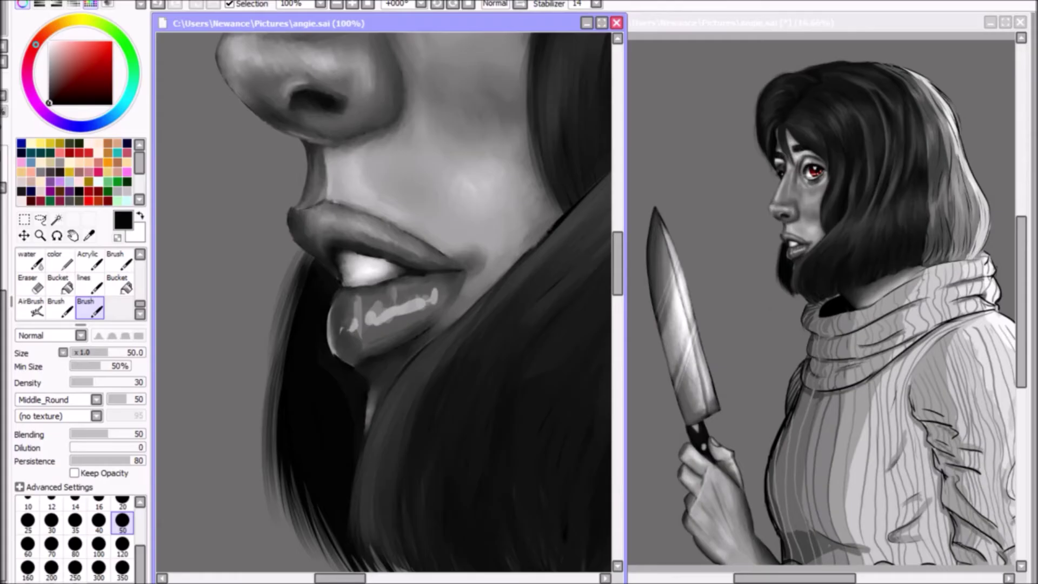
Blend the hard boundary between the dark side hair and the mid-grey back section with sampled greys
key("ctrl+minus")
left_click_drag(475, 281, 481, 362)
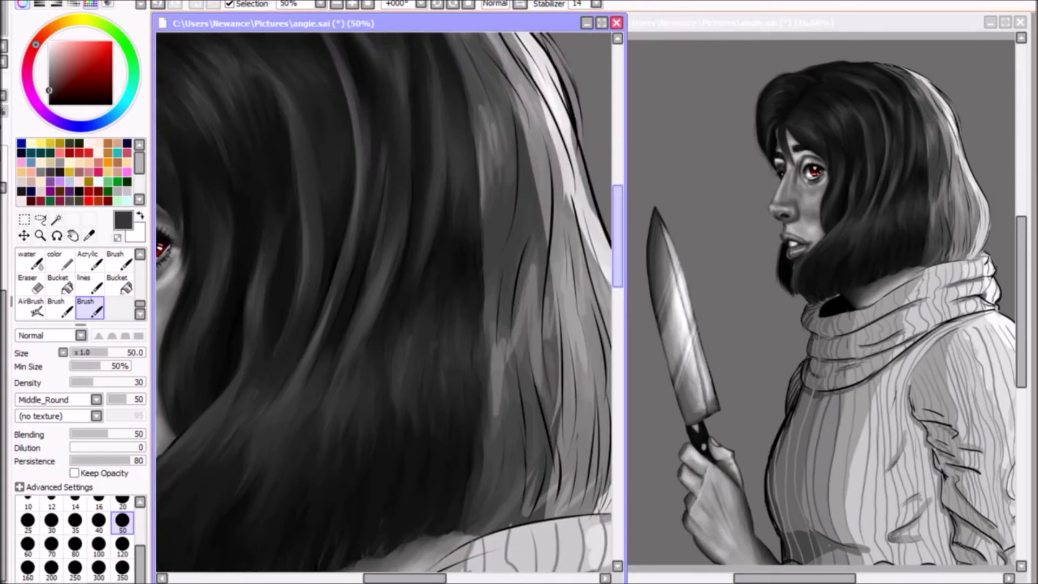
scroll(475, 225, "up", 3)
scroll(492, 273, "down", 4)
left_click_drag(485, 309, 483, 476)
left_click(485, 174, "alt")
mouse_move(485, 173)
left_mouse_down()
mouse_move(529, 206)
mouse_move(503, 382)
mouse_move(519, 497)
left_mouse_up()
left_click_drag(503, 278, 506, 351)
Blend the mid-grey strands at the back of the head up to the crown with sampled lighter tones
left_click(546, 276, "alt")
left_click_drag(546, 276, 533, 368)
scroll(514, 232, "up", 5)
left_click_drag(364, 129, 433, 150)
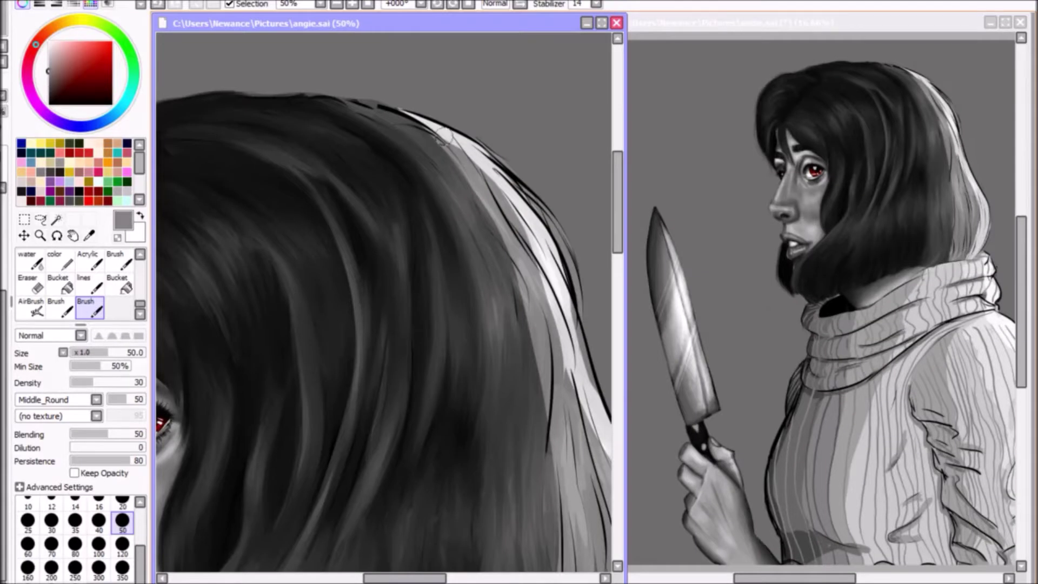
left_click(542, 390, "alt")
left_click_drag(541, 391, 503, 238)
Smooth the lower back hair down to the collar, merging its grey and light strands with sampled tones
scroll(514, 325, "down", 5)
left_click(476, 486, "alt")
mouse_move(476, 367)
left_mouse_down()
mouse_move(478, 447)
mouse_move(471, 303)
left_mouse_up()
left_click(470, 273, "alt")
scroll(470, 274, "up", 2)
mouse_move(465, 238)
left_mouse_down()
mouse_move(429, 186)
mouse_move(476, 292)
left_mouse_up()
left_click_drag(519, 216, 500, 324)
left_click(506, 351, "alt")
scroll(503, 379, "down", 3)
left_click_drag(400, 430, 521, 373)
left_click(521, 373, "alt")
Paint over the black outline at the back of the head and blend the white rim light into the hair
scroll(519, 364, "up", 6)
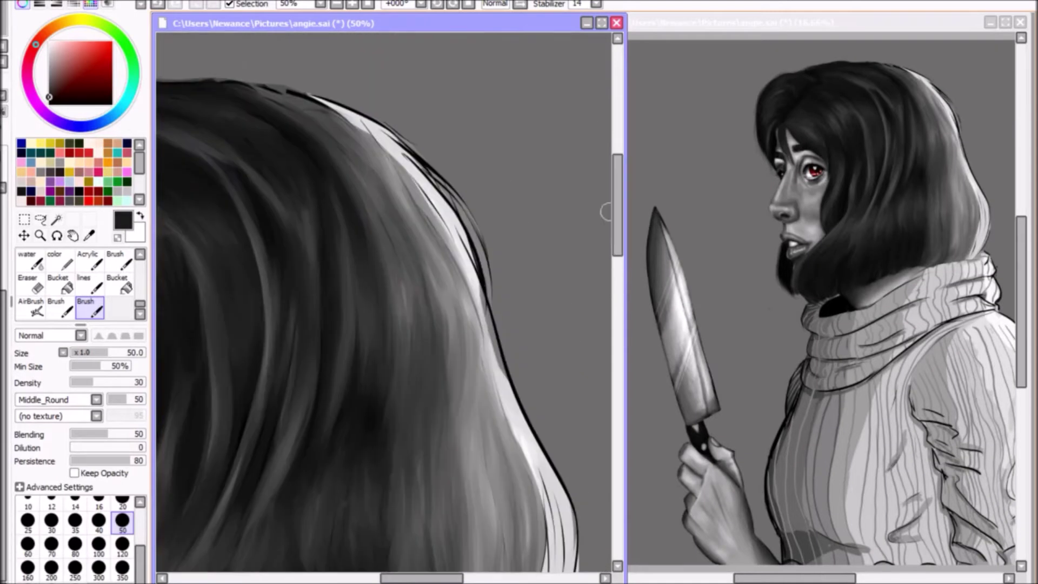
left_click_drag(460, 214, 528, 459)
left_click_drag(303, 97, 438, 200)
left_click(433, 162, "alt")
mouse_move(395, 137)
left_mouse_down()
mouse_move(463, 237)
mouse_move(497, 351)
left_mouse_up()
left_click_drag(341, 88, 406, 152)
Blend the lower back hair's light rim and remaining outline, and refine the upper back edge with sampled tones
scroll(573, 424, "down", 1)
scroll(530, 319, "down", 3)
left_click(530, 319, "alt")
left_click_drag(530, 319, 546, 130)
scroll(379, 270, "up", 2)
left_click(378, 243, "alt")
left_click_drag(449, 65, 498, 184)
left_click_drag(519, 249, 527, 314)
scroll(310, 90, "down", 1)
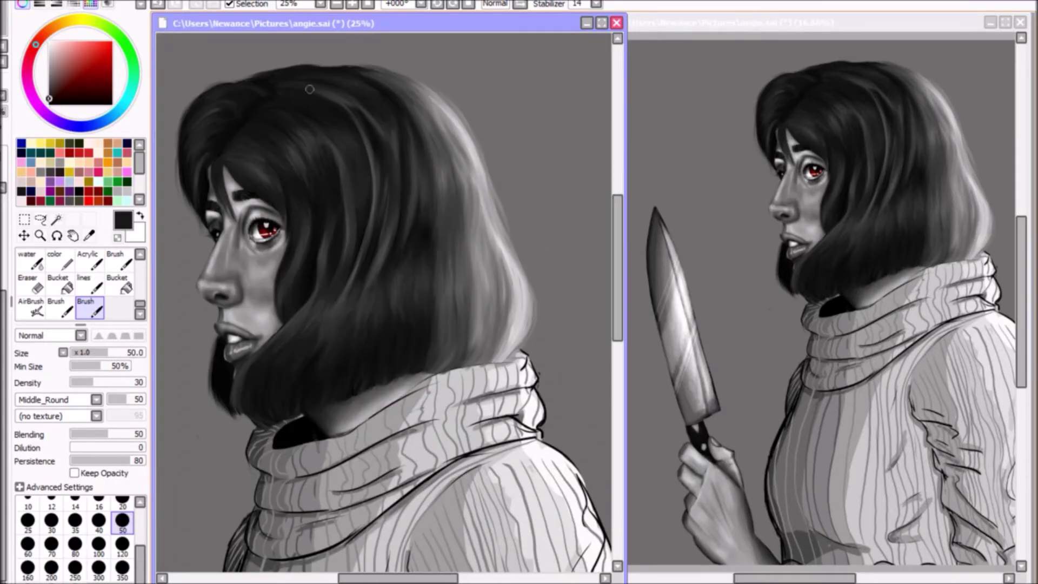
Draw fine white highlights and a stray flyaway strand on the hair with the lines brush at size 5
left_click(90, 285)
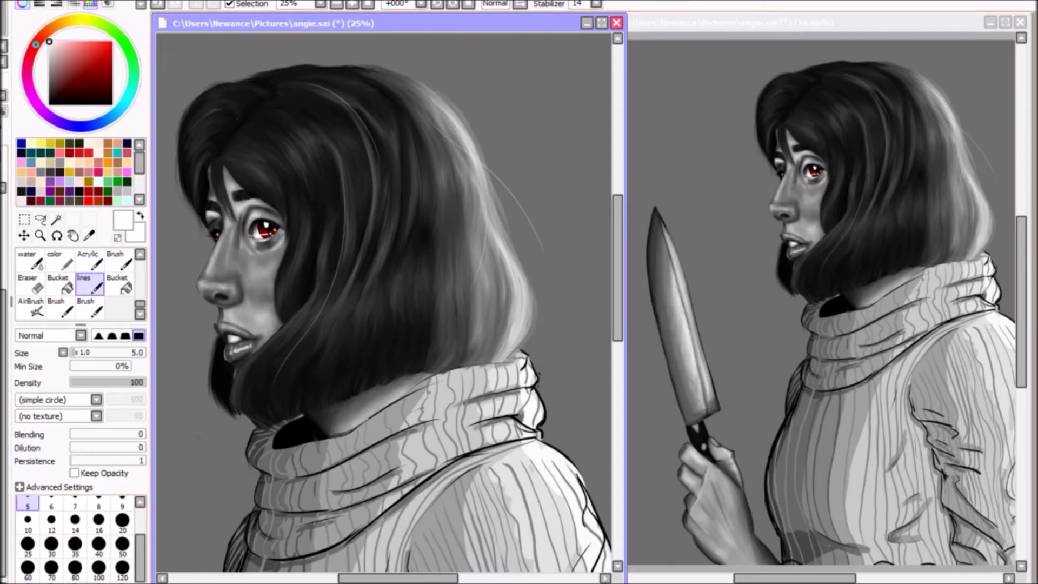
key("ctrl+minus")
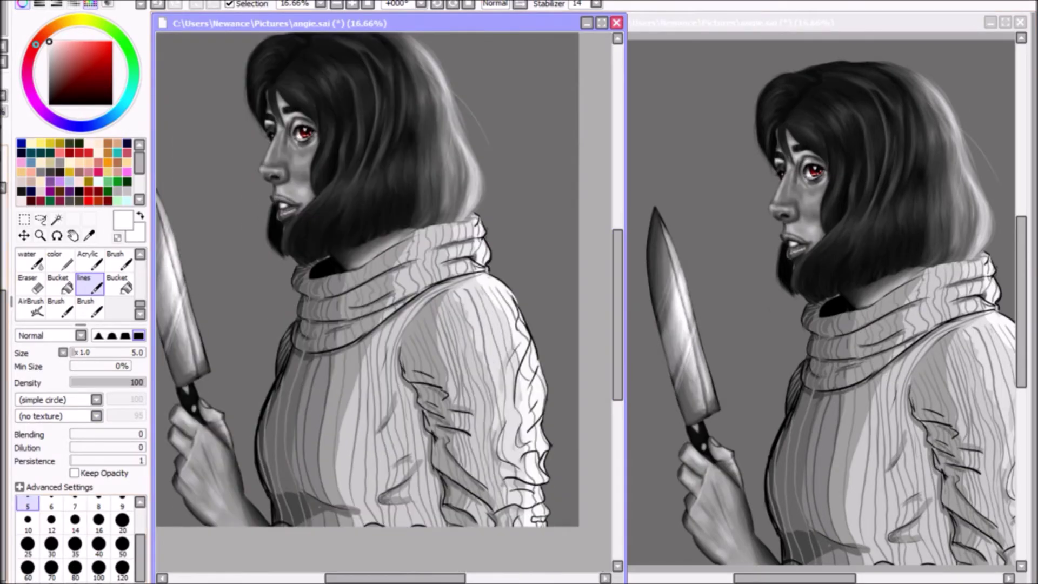
Paint over the black outline at the front edge of the turtleneck collar with the Acrylic brush and sampled dark tones
key("ctrl+plus")
key("ctrl+plus")
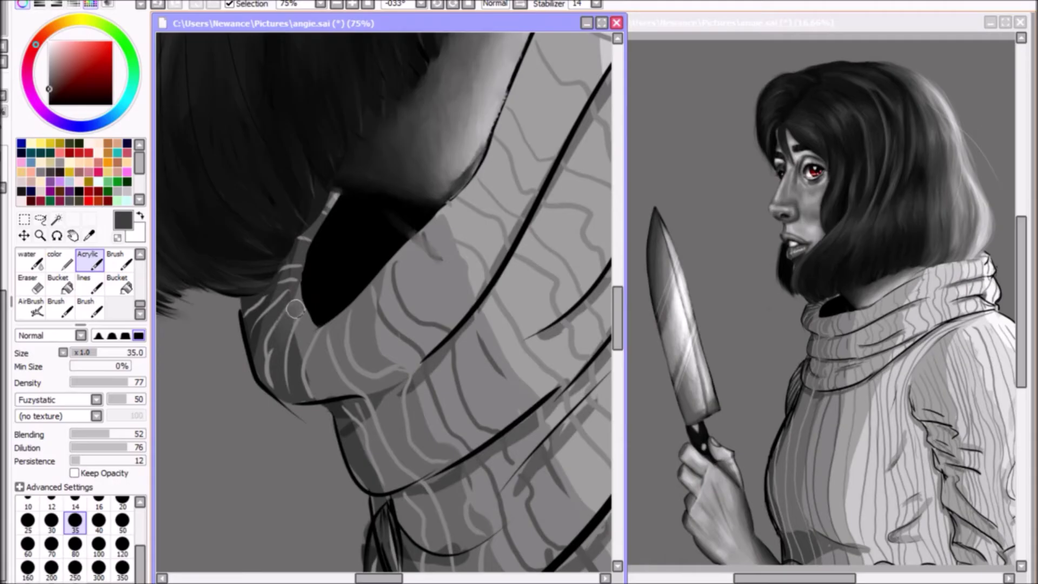
key("Home")
key("Delete")
key("Delete")
key("Delete")
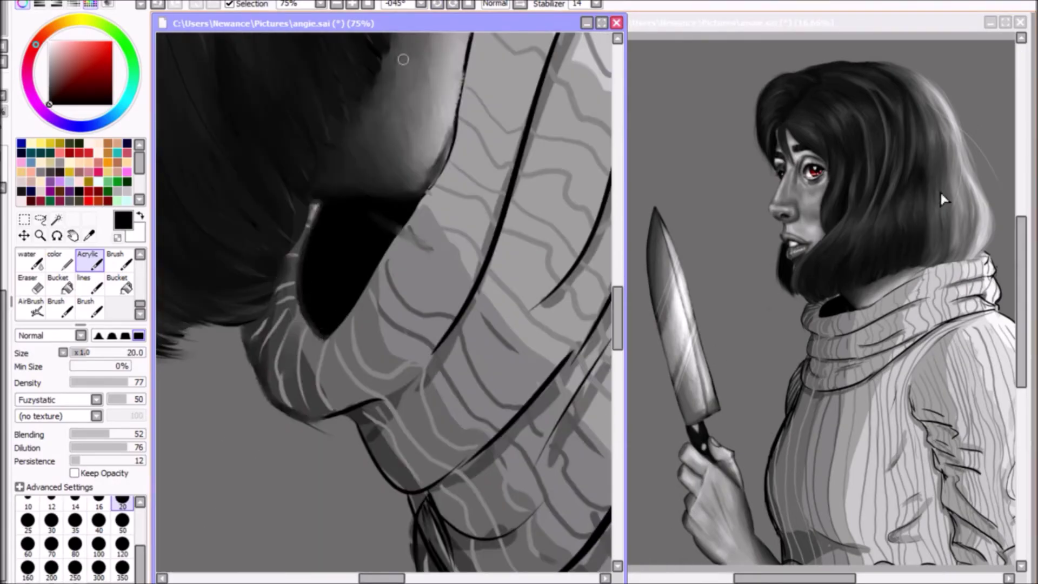
left_click_drag(306, 232, 289, 275, "alt")
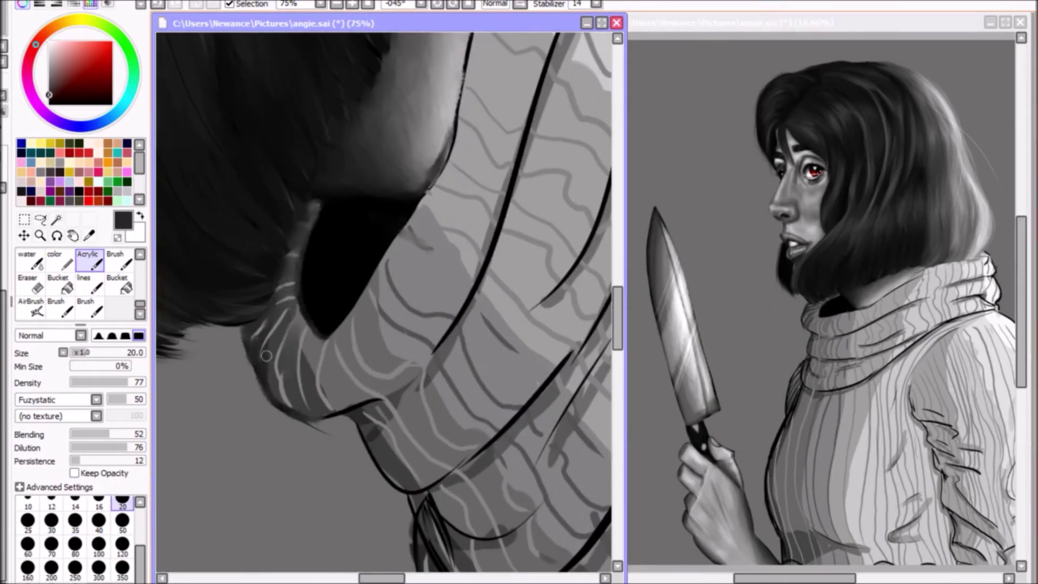
Blend the light rib lines on the collar's top front fold and soften the crease beneath it
left_click_drag(300, 349, 303, 383)
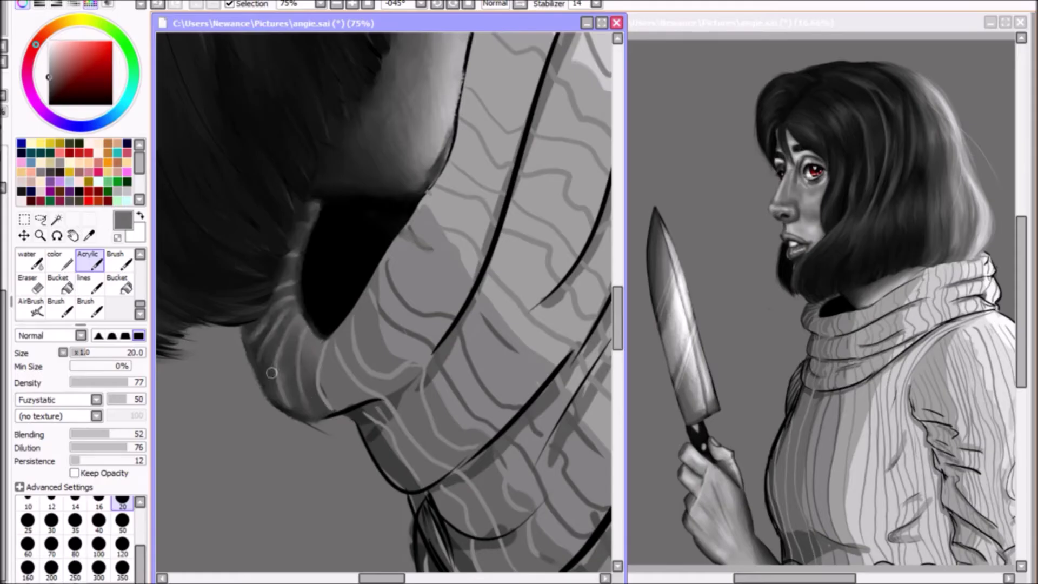
left_click_drag(317, 338, 509, 68, "ctrl+alt")
left_click_drag(303, 322, 270, 308, "ctrl+alt")
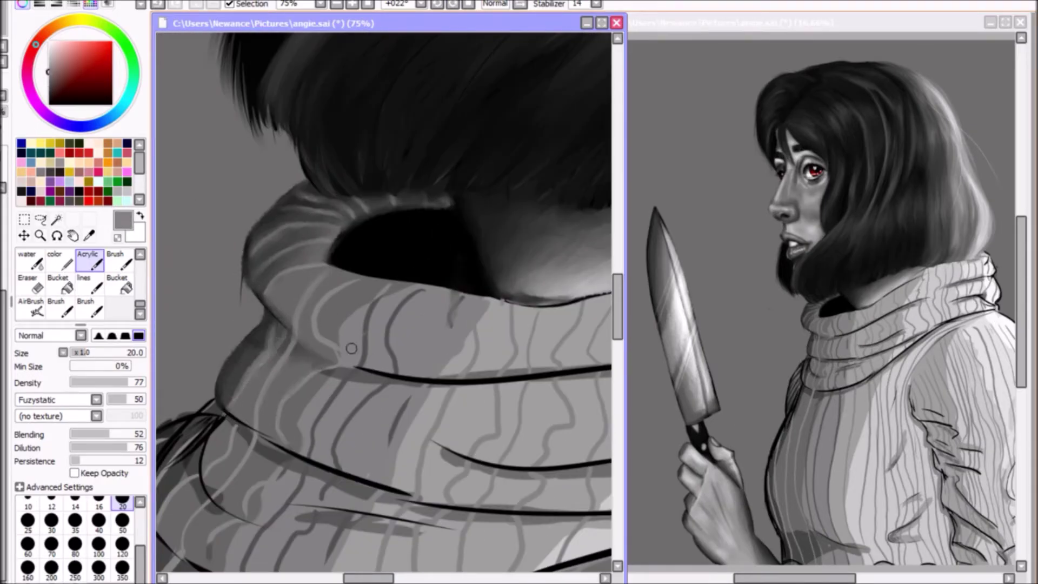
left_click_drag(414, 292, 396, 376)
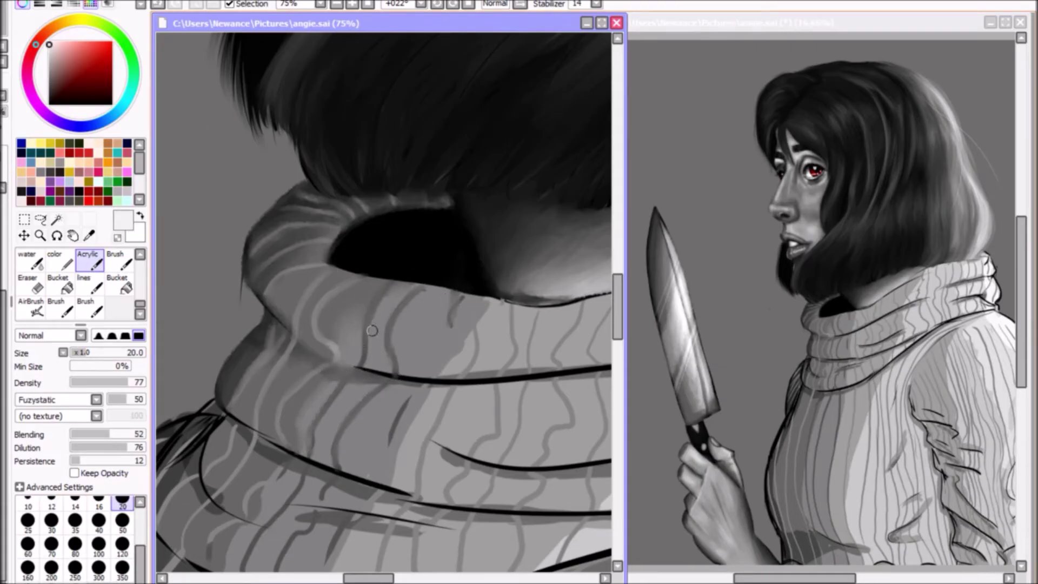
Replace the black crease line under the collar's top fold with soft shadow, using sampled greys
left_click_drag(389, 360, 373, 324, "ctrl+alt")
scroll(373, 325, "up", 2)
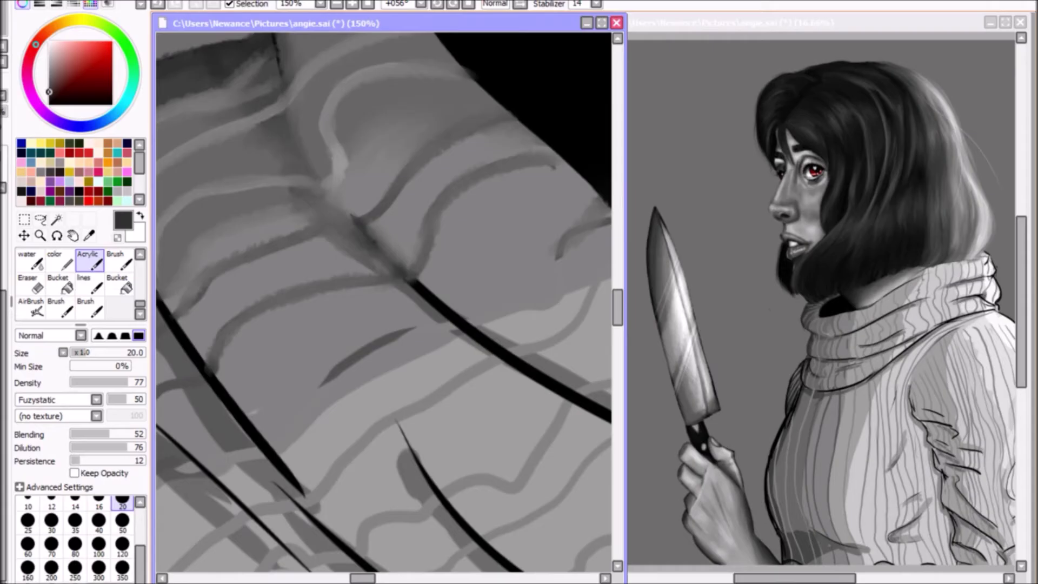
left_click_drag(341, 220, 371, 269)
left_click(413, 269, "alt")
left_click(460, 262, "alt")
left_click_drag(427, 295, 497, 184)
Shade the ribs and front edge of the collar's second fold with sampled greys at brush size 16
key("bracketleft")
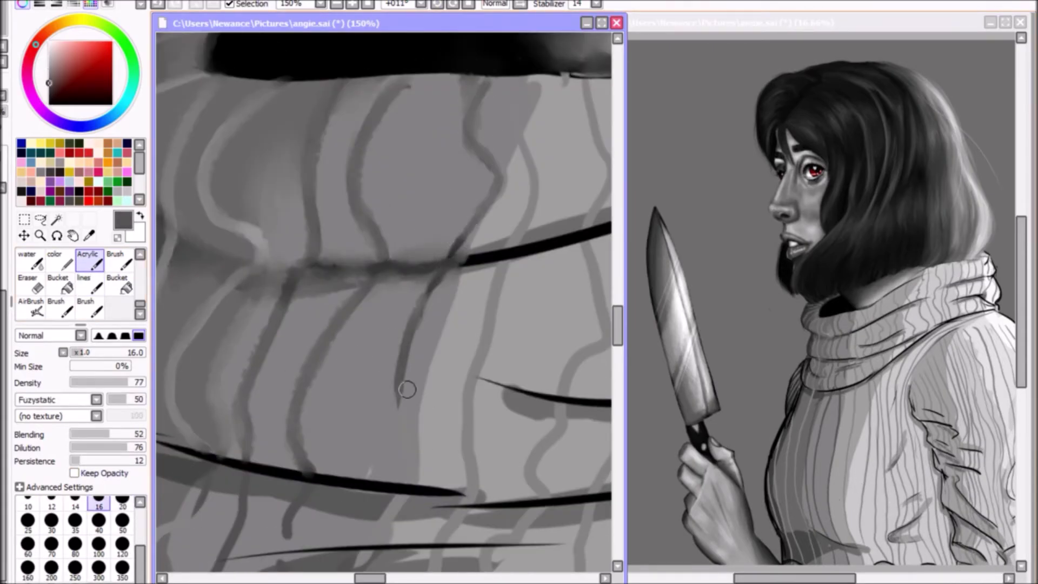
left_click_drag(422, 298, 421, 136)
left_click(389, 325, "alt")
left_click_drag(406, 343, 379, 379)
mouse_move(253, 306)
left_mouse_down()
mouse_move(300, 270)
mouse_move(265, 266)
mouse_move(319, 295)
left_mouse_up()
left_click_drag(228, 234, 192, 373)
left_click(221, 262, "alt")
left_click_drag(221, 261, 222, 383)
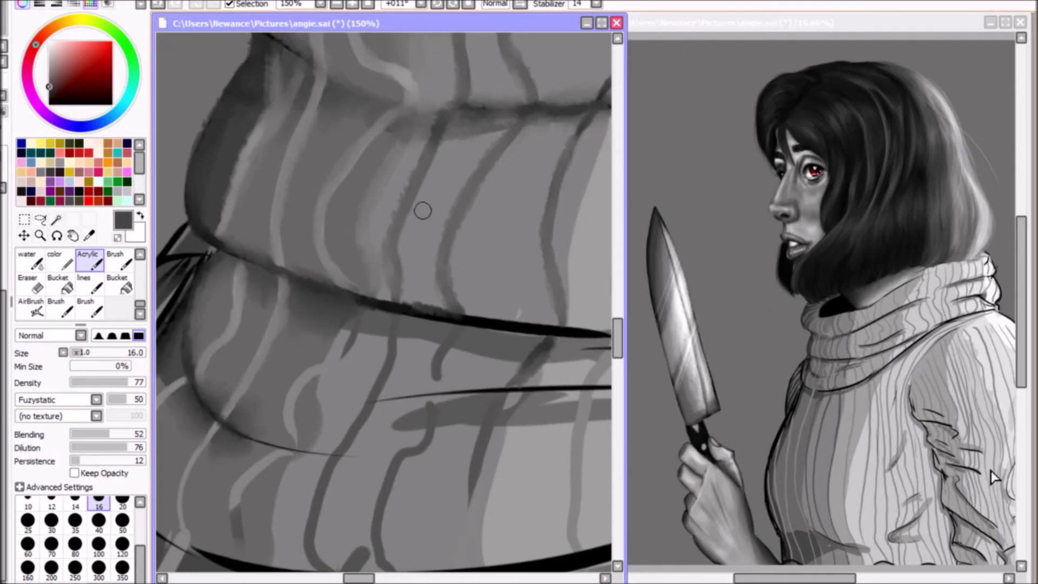
Blend the black crease under the collar's second fold into shadow and smooth the ribs around it
scroll(281, 343, "down", 3)
left_click_drag(238, 433, 237, 373)
left_click_drag(354, 227, 320, 292)
left_click(387, 190, "alt")
left_click_drag(356, 182, 439, 204)
mouse_move(368, 181)
left_mouse_down()
mouse_move(454, 216)
mouse_move(434, 128)
left_mouse_up()
left_click_drag(427, 211, 487, 341)
left_click_drag(352, 233, 433, 186)
Smooth the small lower collar fold and paint over the black outline at the lower collar's front edge
key("Home")
left_click(301, 233, "alt")
scroll(334, 287, "down", 2)
left_click(349, 293, "alt")
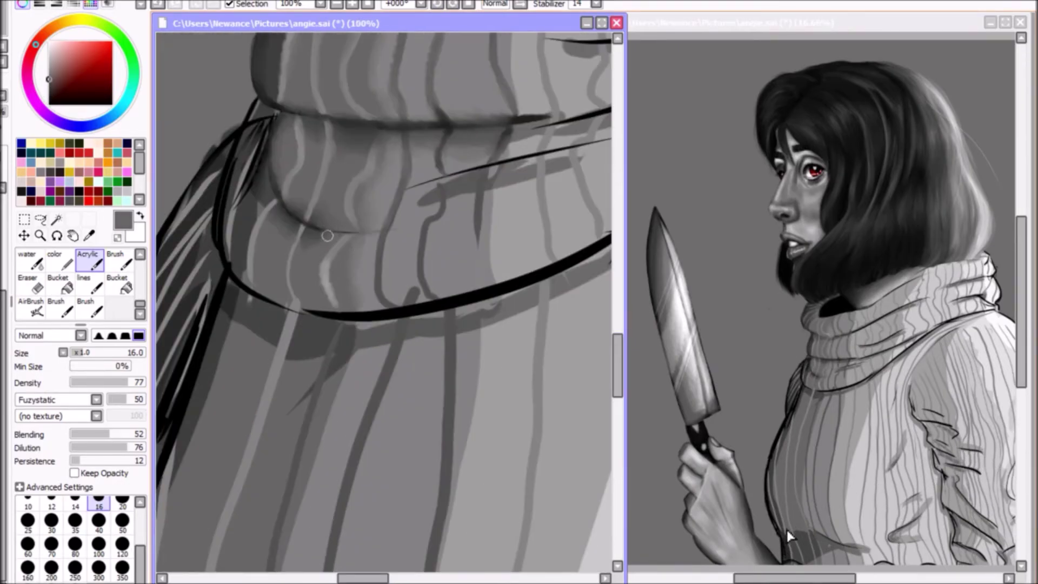
left_click(248, 214, "alt")
mouse_move(248, 213)
left_mouse_down()
mouse_move(260, 162)
mouse_move(280, 190)
left_mouse_up()
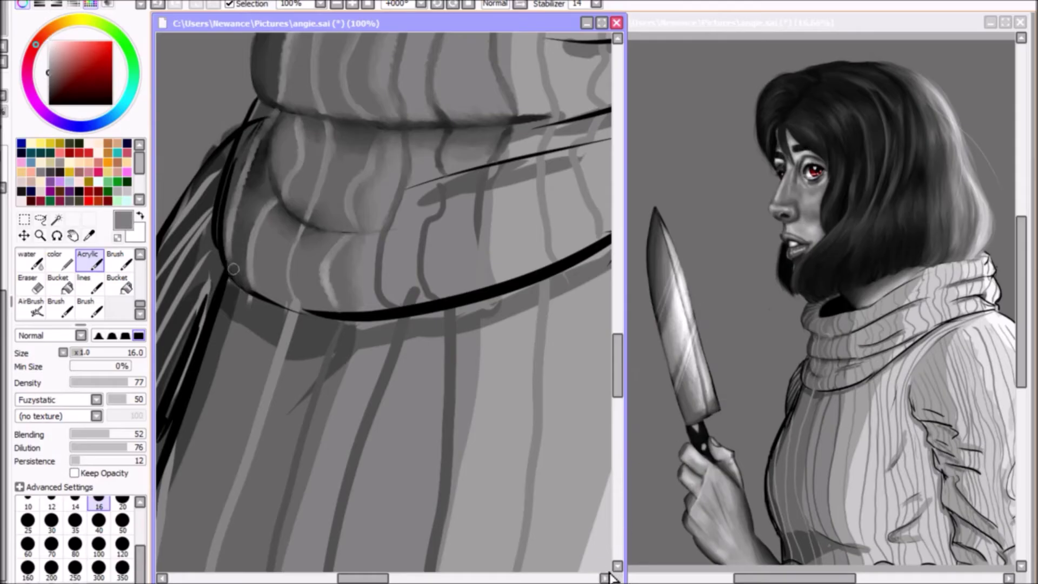
left_click_drag(233, 245, 251, 135)
Paint over the sketch lines of the far shoulder beside the collar, blending its ribs with sampled dark greys
left_click_drag(285, 73, 512, 73)
left_click(458, 153, "alt")
left_click_drag(373, 300, 361, 411)
left_click(398, 260, "alt")
left_click_drag(436, 254, 384, 303)
mouse_move(449, 205)
left_mouse_down()
mouse_move(362, 350)
mouse_move(379, 432)
left_mouse_up()
left_click(428, 270, "alt")
left_click_drag(433, 254, 373, 363)
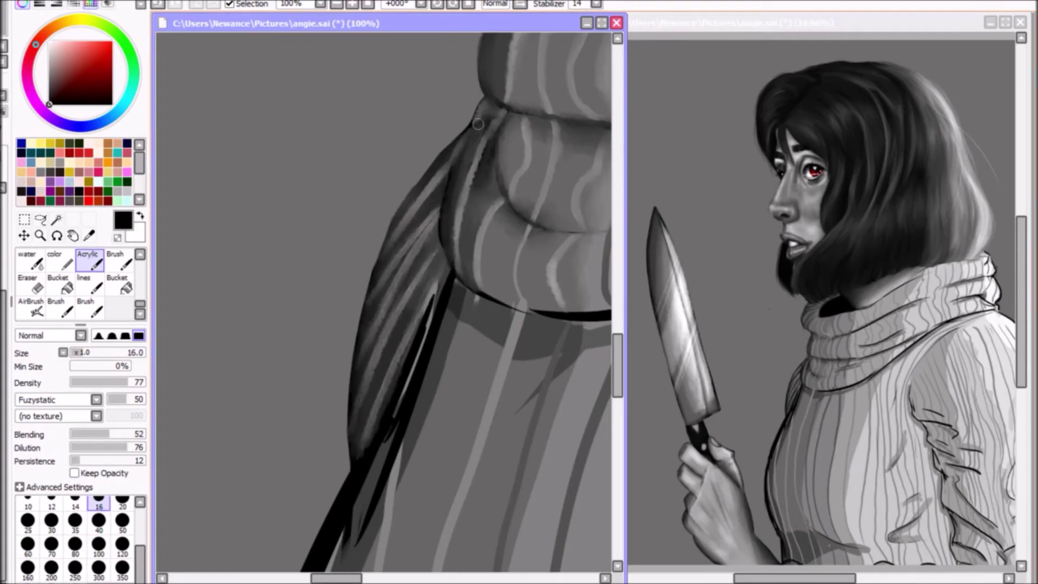
Blend the upper front outline of the sweater's chest into dark shading at brush size 20
key("]")
scroll(384, 303, "down", 2)
scroll(433, 226, "down", 3)
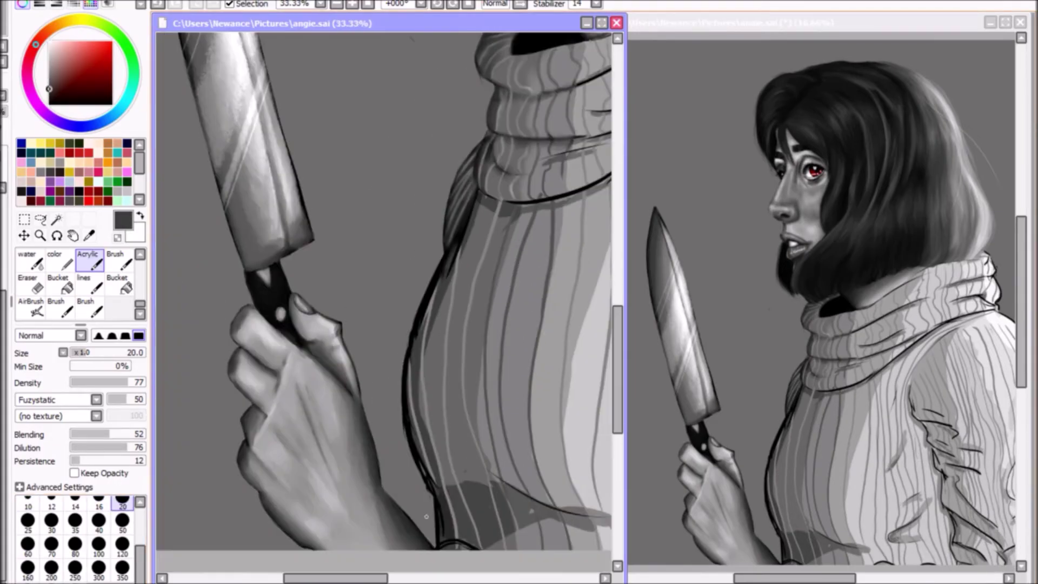
scroll(254, 265, "up", 1)
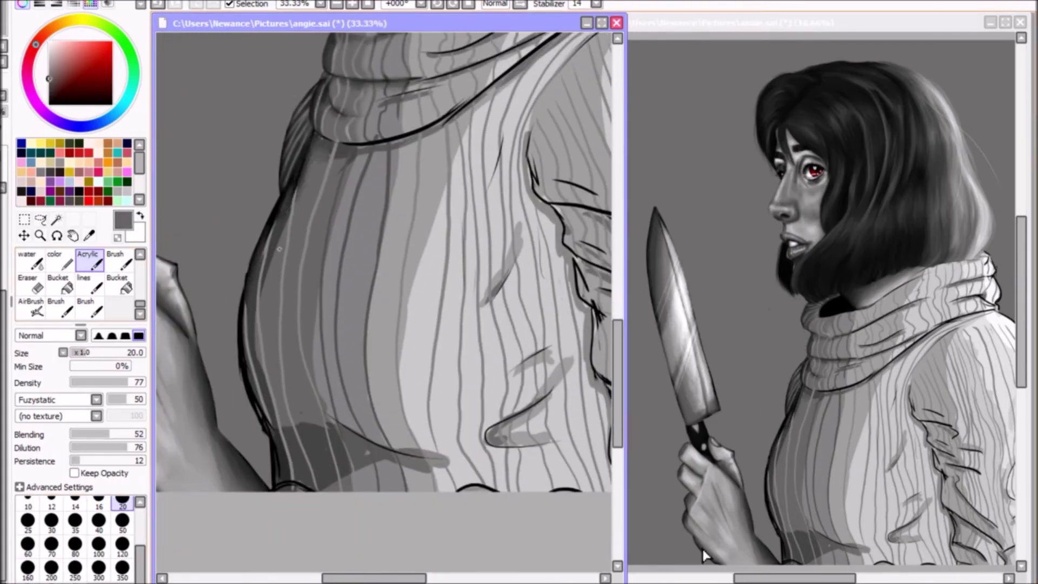
left_click(254, 321, "alt")
Blend the sweater's lower front outline down to the wrist with sampled dark tones
scroll(264, 322, "down", 2)
left_click(631, 483, "alt")
scroll(357, 568, "down", 2)
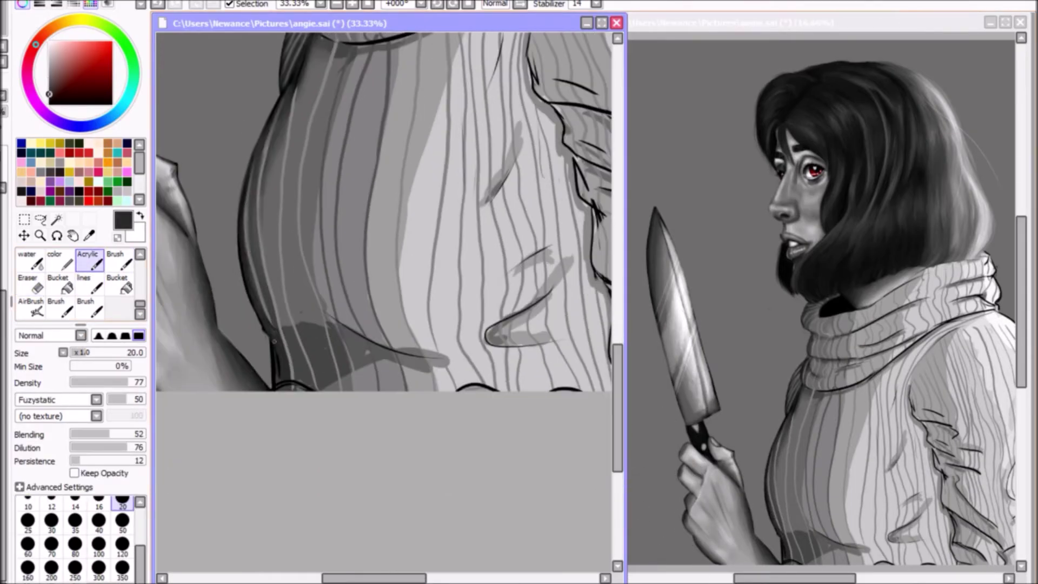
left_click(276, 378, "alt")
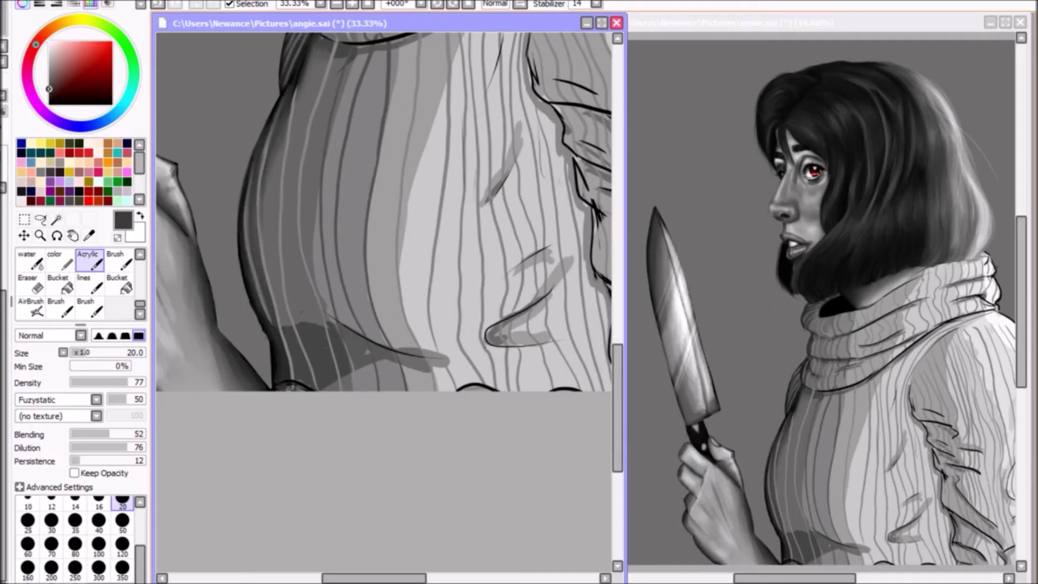
Soften the dark shadow at the sweater's lower front with the Acrylic brush at size 50 and a sampled grey
left_click(287, 320, "alt")
key("bracketright")
key("bracketright")
key("bracketright")
key("bracketright")
key("bracketright")
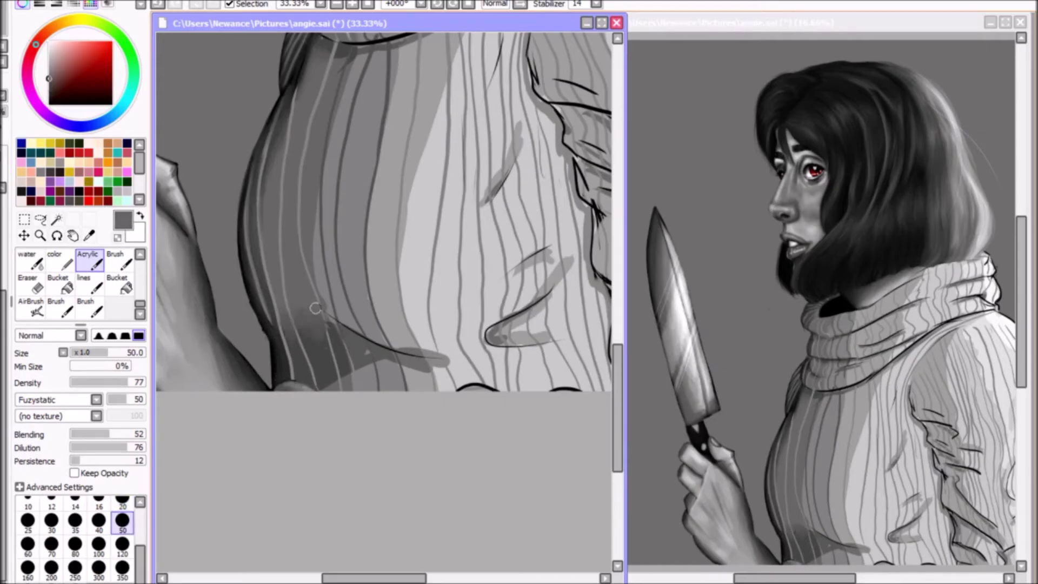
Blend the fold shadow below the bust, covering its black line and the ribs beneath with sampled greys
scroll(784, 367, "down", 4)
left_click(777, 313, "alt")
scroll(777, 313, "down", 2)
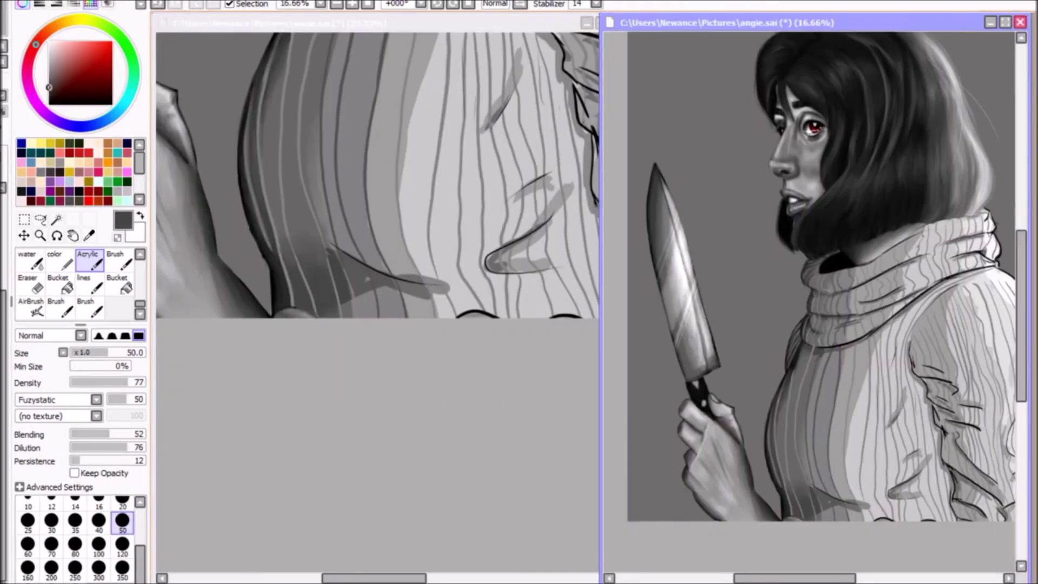
left_click(369, 290, "alt")
left_click(355, 226, "alt")
left_click_drag(346, 257, 411, 299)
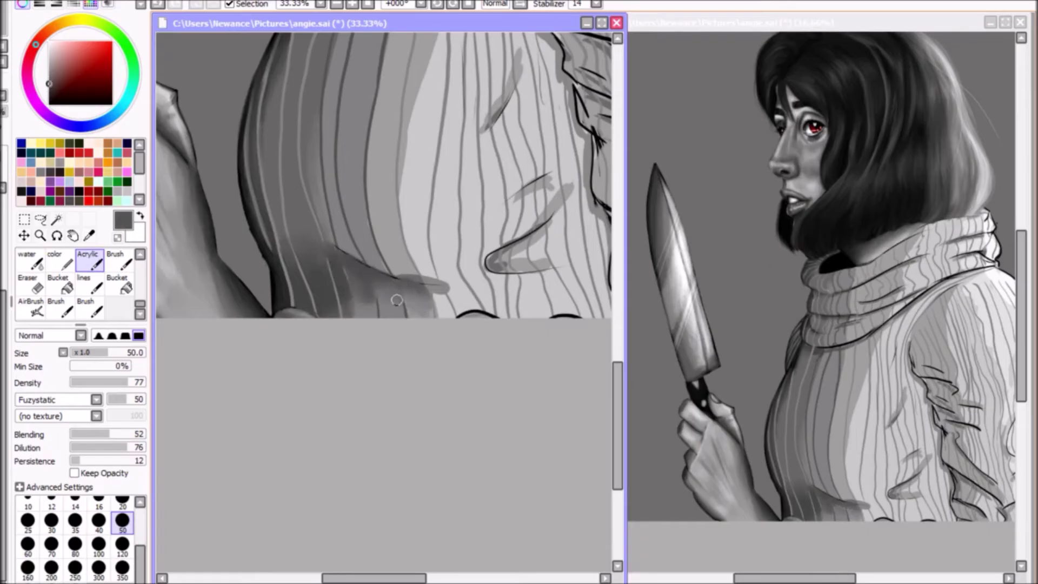
Blend the tip of the fold shadow below the bust into the lighter part of the sweater
key("Delete")
key("End")
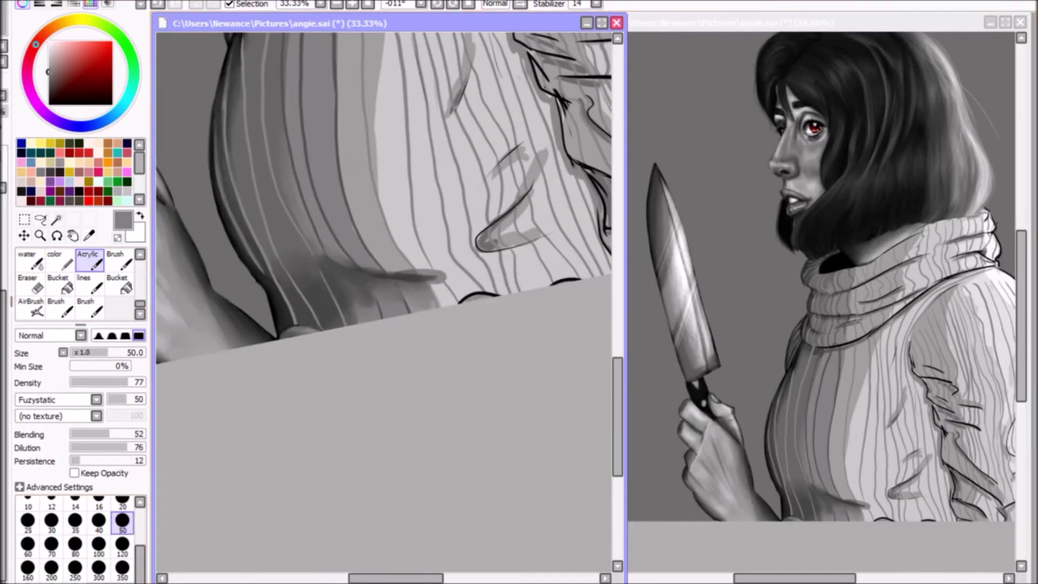
key("End")
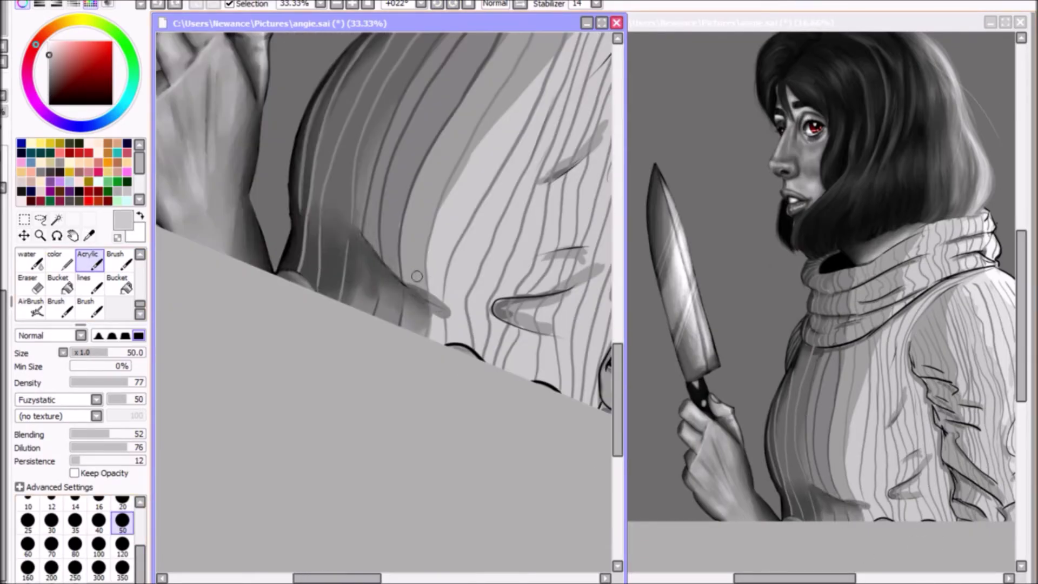
key("d")
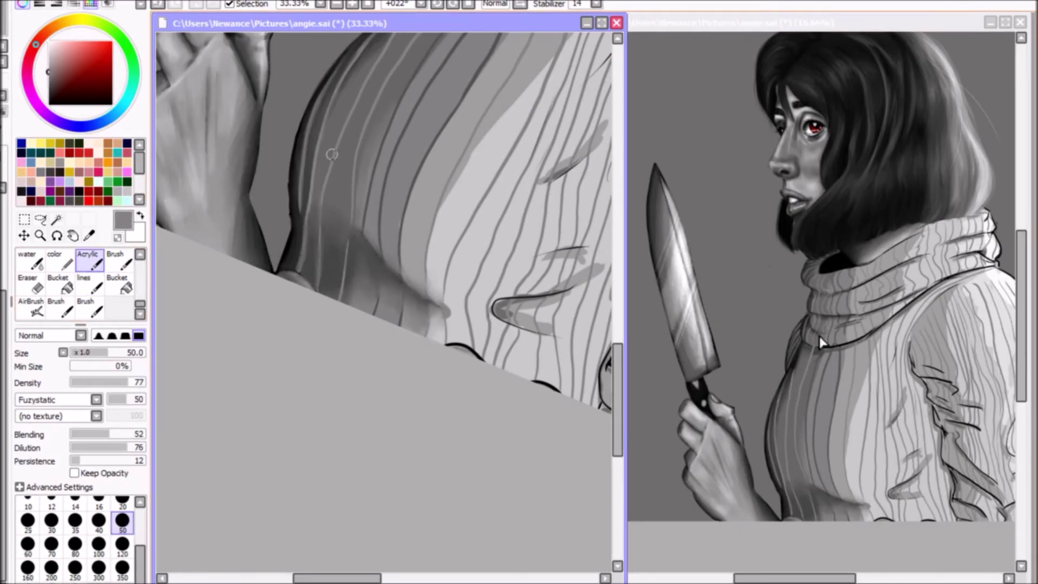
Paint over the front part of the collar's lower black outline with sampled tones at brush size 20
scroll(456, 169, "up", 3)
scroll(489, 105, "up", 3)
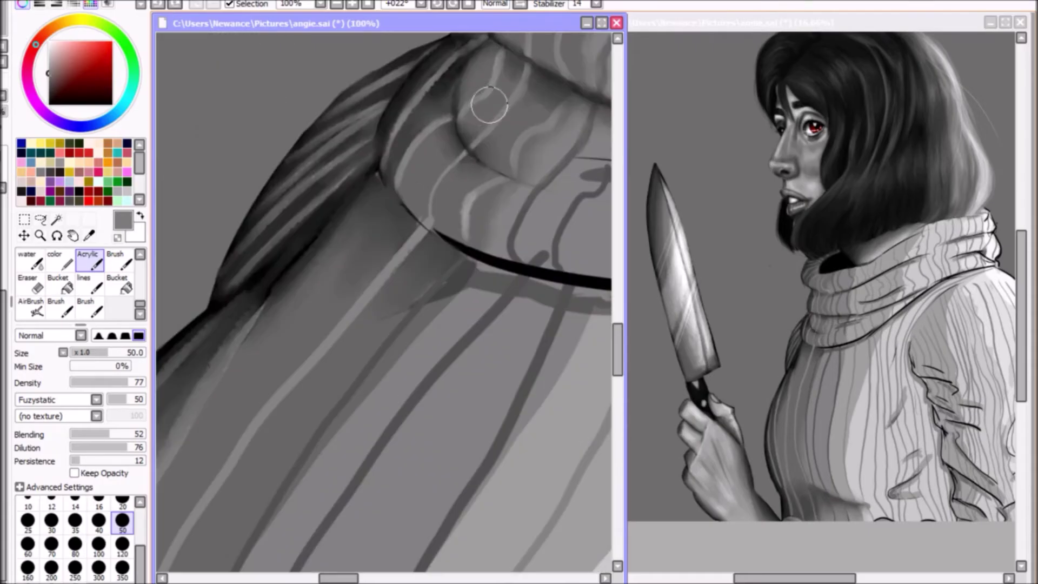
scroll(489, 105, "down", 1)
key("bracketleft")
key("bracketleft")
key("bracketleft")
key("bracketleft")
key("bracketleft")
left_click(359, 298, "alt")
left_click_drag(335, 280, 359, 297)
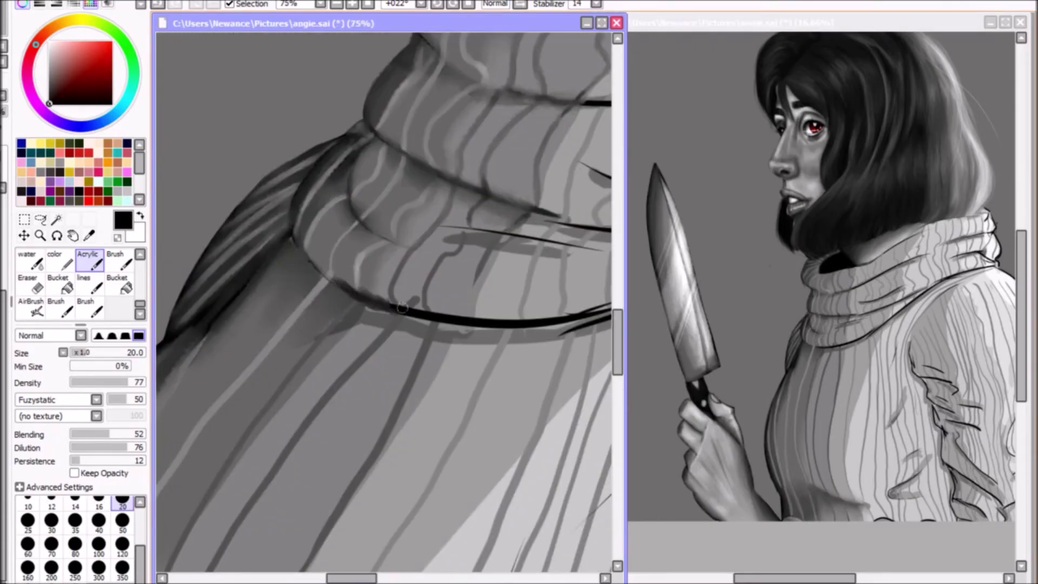
Extend the soft shadow along the collar's lower edge and blend the short crease line above it
scroll(372, 194, "down", 1)
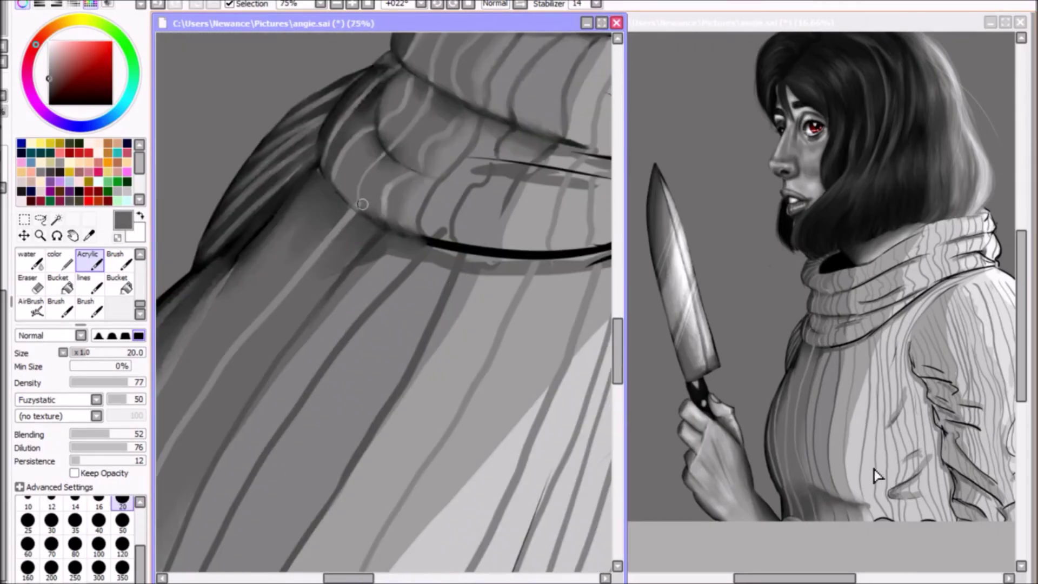
scroll(439, 308, "up", 1)
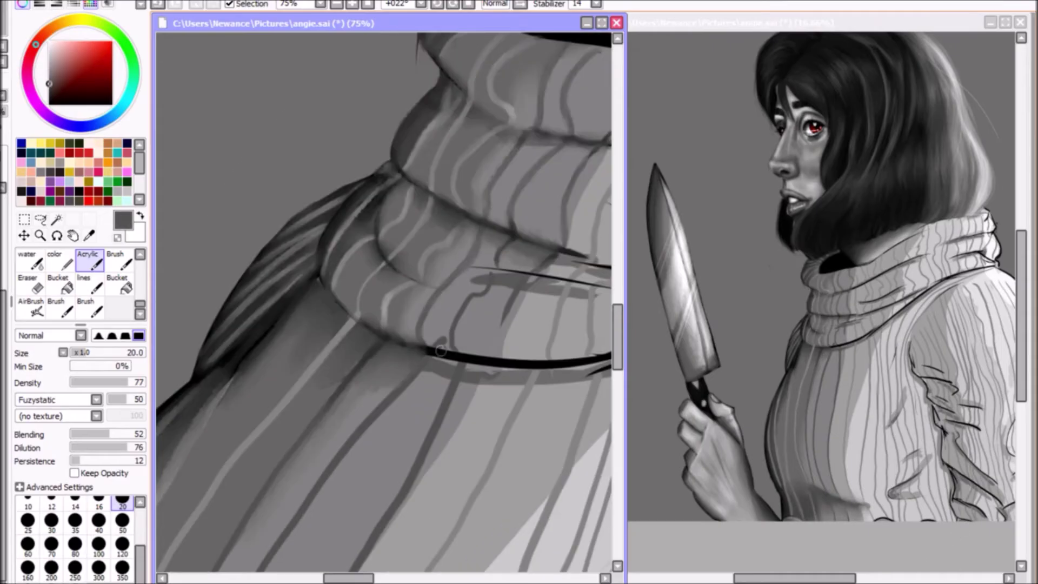
scroll(476, 336, "up", 2)
left_click_drag(292, 371, 347, 387)
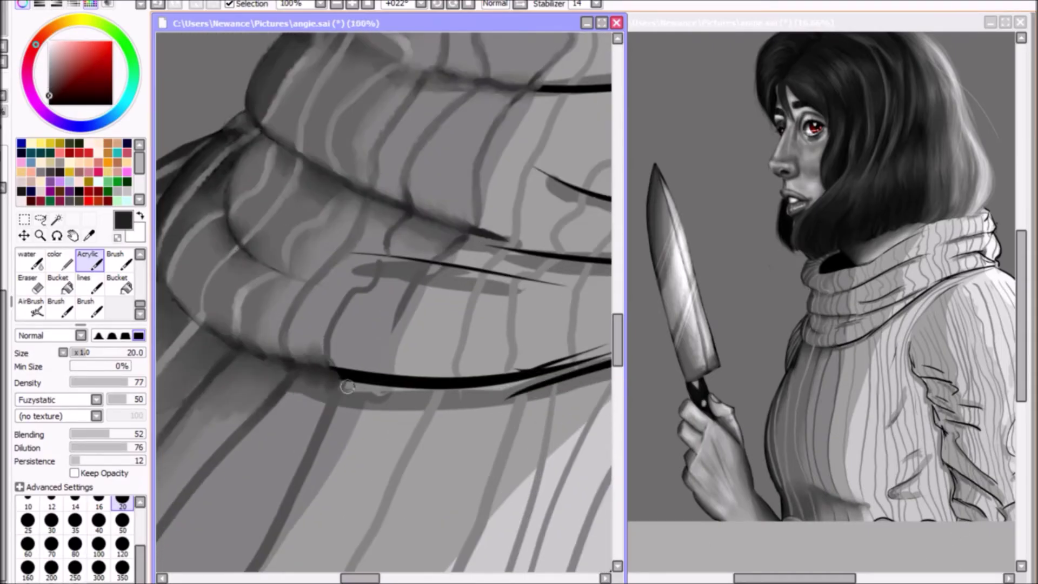
mouse_move(353, 272)
left_mouse_down()
mouse_move(423, 259)
mouse_move(366, 258)
left_mouse_up()
left_click_drag(354, 307, 363, 110)
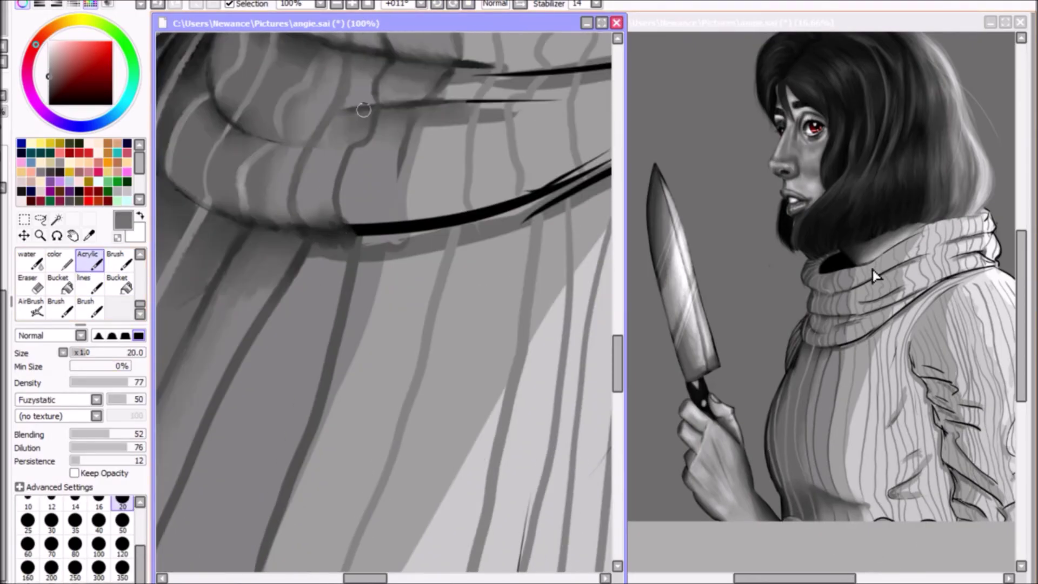
Smooth the grey bands between the ribs on the torso at brush size 50 and refine the fold shadow's edge
scroll(337, 270, "down", 4)
key("bracketright")
key("bracketright")
key("bracketright")
key("bracketright")
key("bracketright")
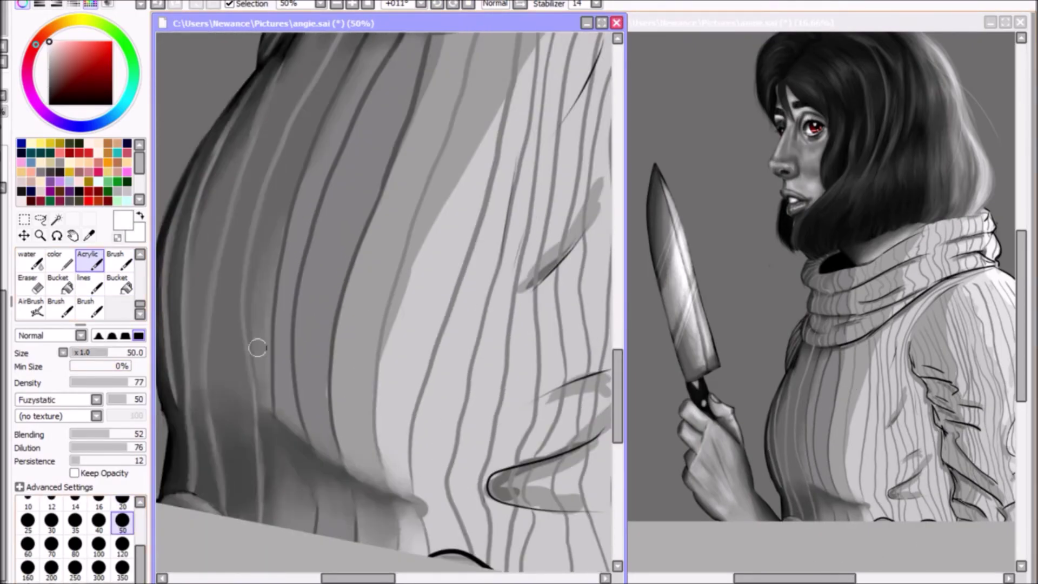
scroll(292, 245, "down", 2)
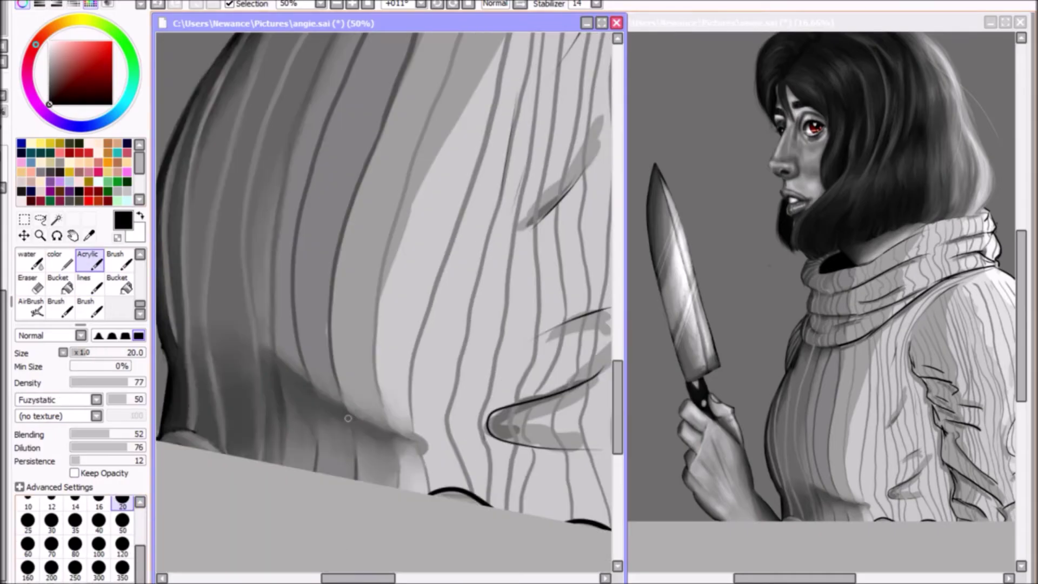
Blend the upper chest ribs with sampled greys and soften the shadow directly beneath the collar
left_click(292, 245, "alt")
scroll(346, 317, "up", 5)
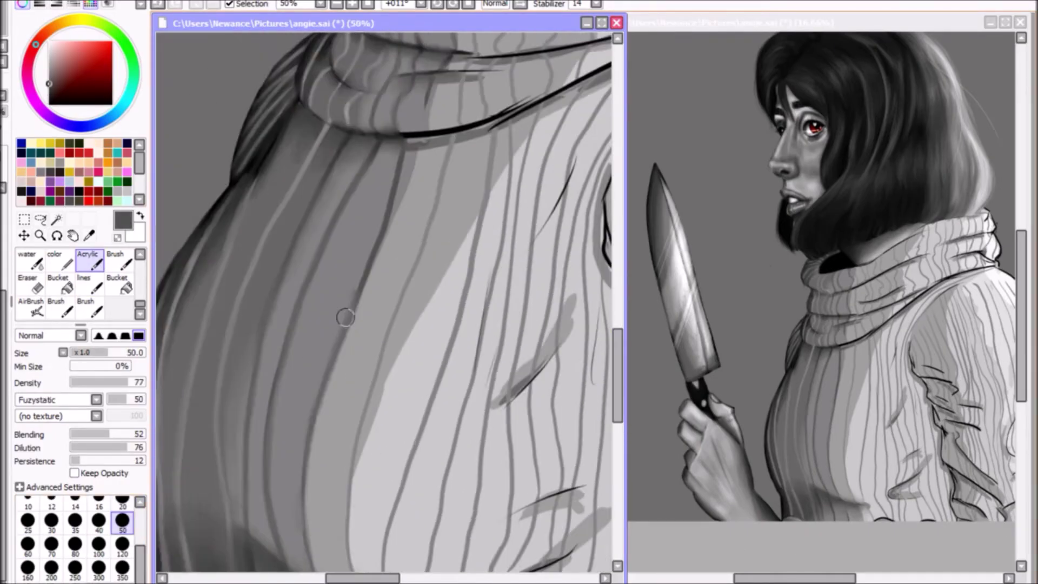
left_click(378, 227, "alt")
left_click_drag(406, 136, 414, 189)
key("bracketleft")
key("bracketleft")
key("bracketleft")
key("bracketleft")
key("bracketleft")
mouse_move(449, 132)
left_mouse_down()
mouse_move(403, 138)
mouse_move(460, 179)
left_mouse_up()
Continue painting over the collar's lower black outline toward the back, alternating brush sizes 50 and 20
scroll(400, 132, "up", 3)
key("bracketright")
key("bracketright")
key("bracketright")
key("bracketright")
key("bracketright")
mouse_move(433, 238)
left_mouse_down()
mouse_move(487, 211)
mouse_move(455, 217)
left_mouse_up()
key("bracketleft")
key("bracketleft")
key("bracketleft")
key("bracketleft")
key("bracketleft")
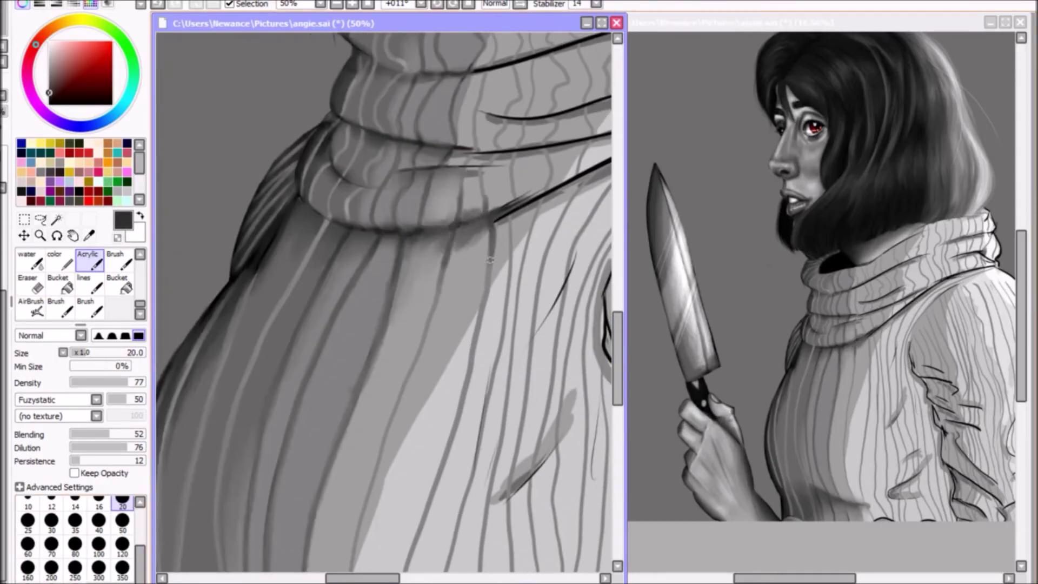
Blend the hard boundary between mid-grey and light areas down the torso at brush size 50
key("bracketright")
key("bracketright")
key("bracketright")
key("bracketright")
key("bracketright")
left_click(490, 259, "alt")
scroll(448, 360, "down", 6)
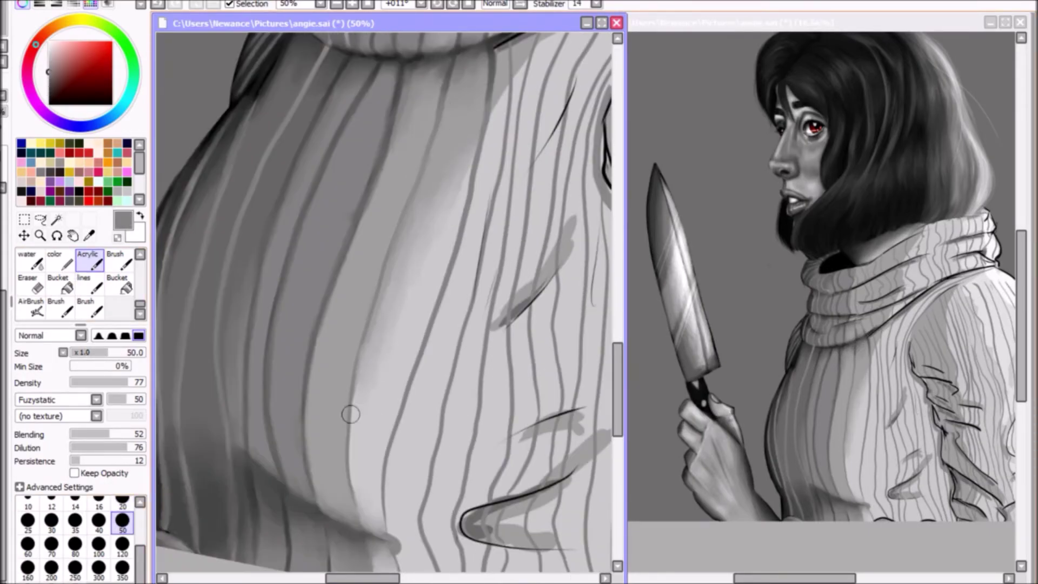
Blend the light area and ribs down the front of the torso to the hem with sampled greys at brush size 50
scroll(350, 414, "down", 4)
scroll(395, 411, "up", 5)
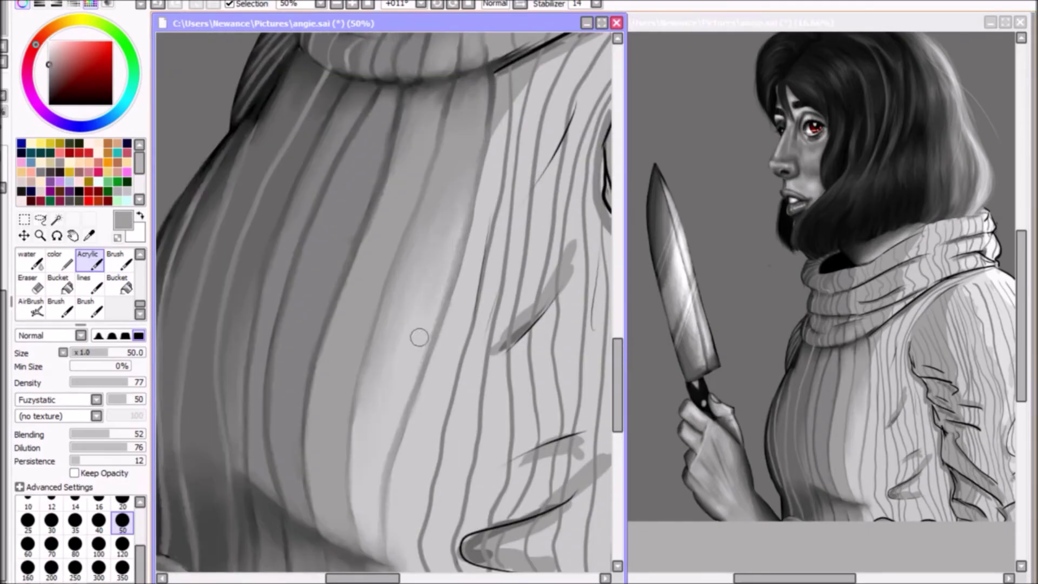
left_click(421, 346, "alt")
scroll(428, 425, "down", 4)
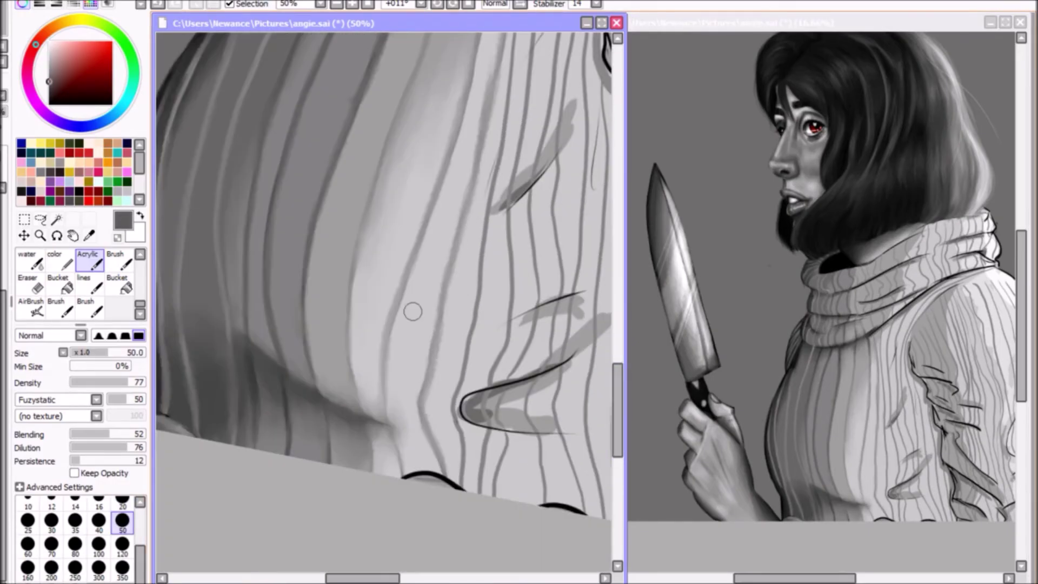
scroll(412, 311, "down", 2)
scroll(433, 437, "right", 5)
left_click(361, 466, "alt")
Paint over the black lines of the collar's lower folds with a sampled dark grey at brush size 20
scroll(362, 485, "up", 15)
key("bracketleft")
key("bracketleft")
key("bracketleft")
key("bracketleft")
key("bracketleft")
left_click(347, 239, "alt")
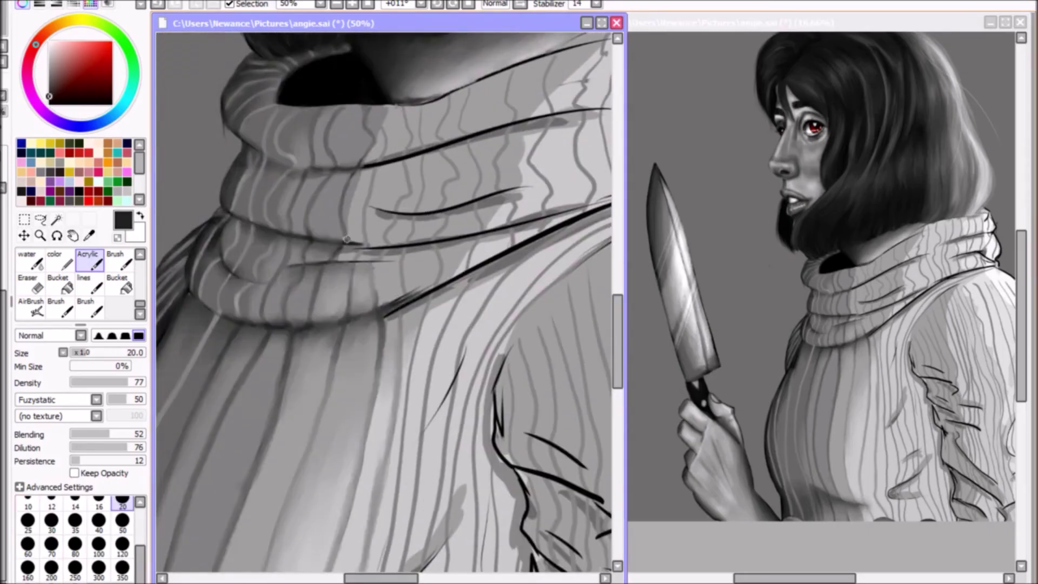
mouse_move(376, 292)
left_mouse_down()
mouse_move(388, 241)
mouse_move(395, 258)
left_mouse_up()
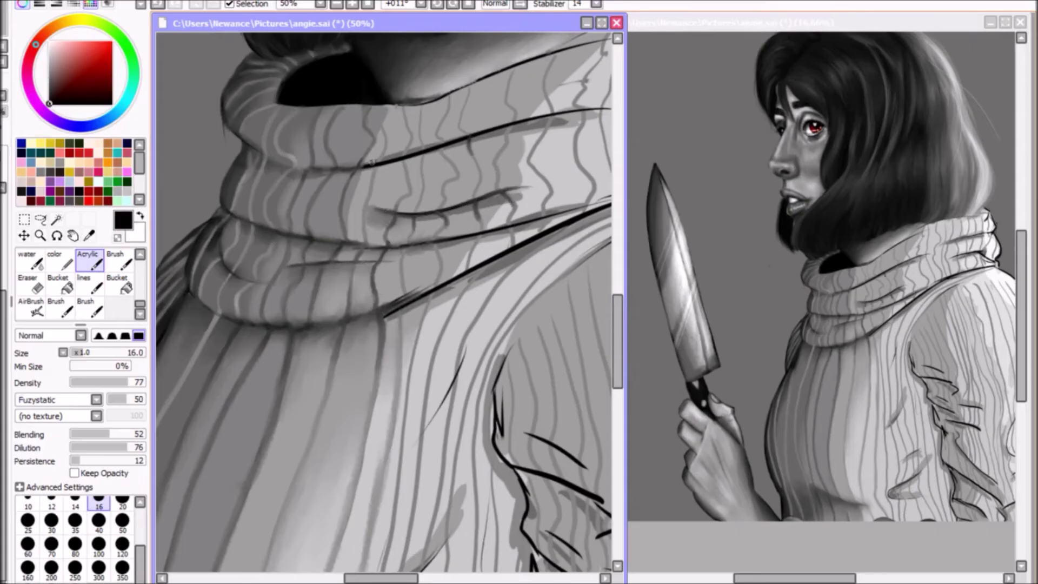
Soften the black line of the collar's upper fold toward the back at brush size 16
scroll(382, 156, "right", 3)
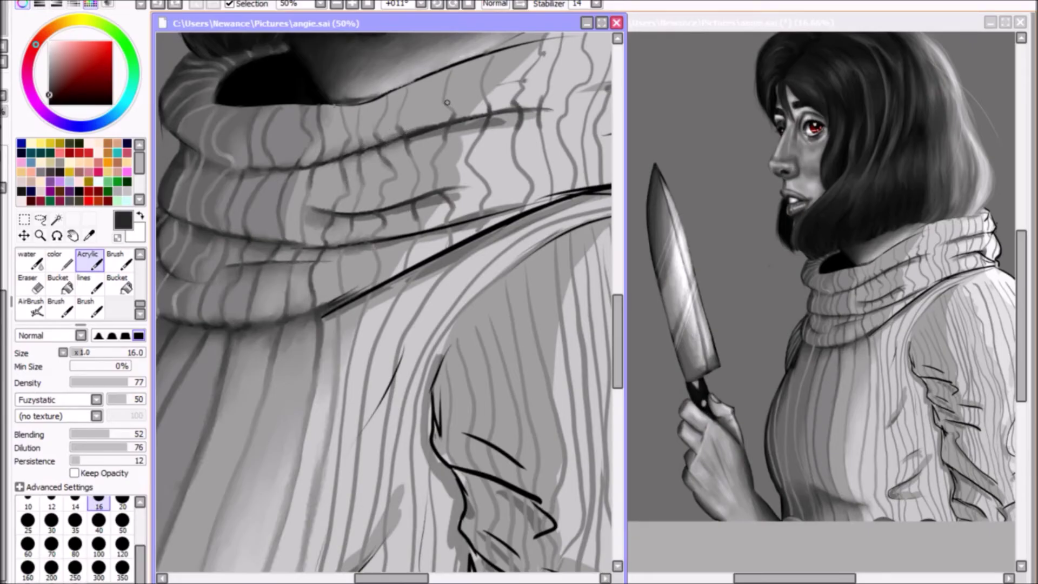
scroll(447, 102, "up", 1)
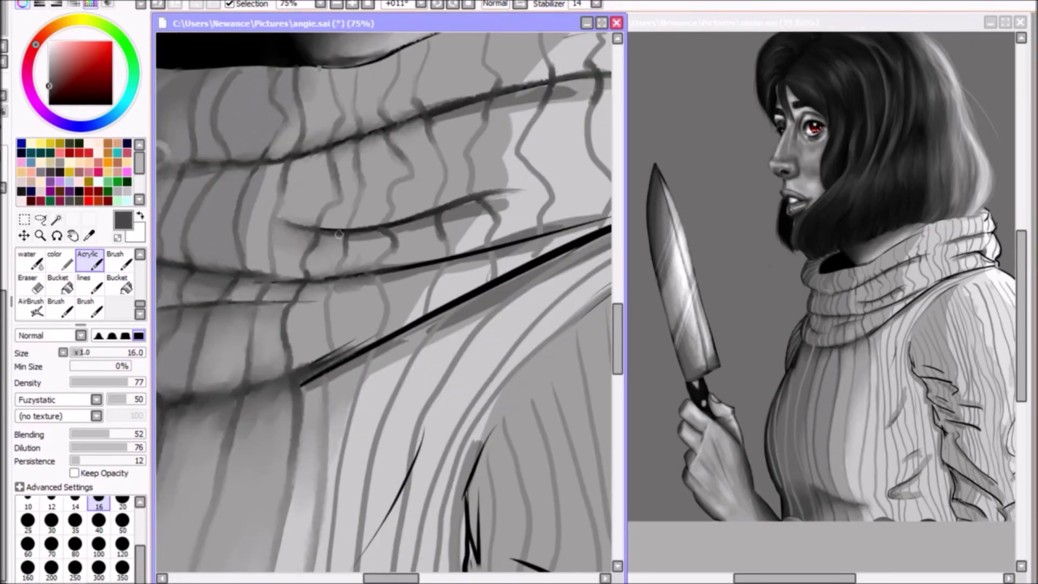
Blend the hard edge between mid-grey and light areas around the collar's short middle fold at brush size 50
key("bracketright")
key("bracketright")
key("bracketright")
key("bracketright")
key("bracketright")
key("bracketright")
mouse_move(470, 230)
left_mouse_down()
mouse_move(509, 205)
mouse_move(503, 135)
mouse_move(514, 174)
left_mouse_up()
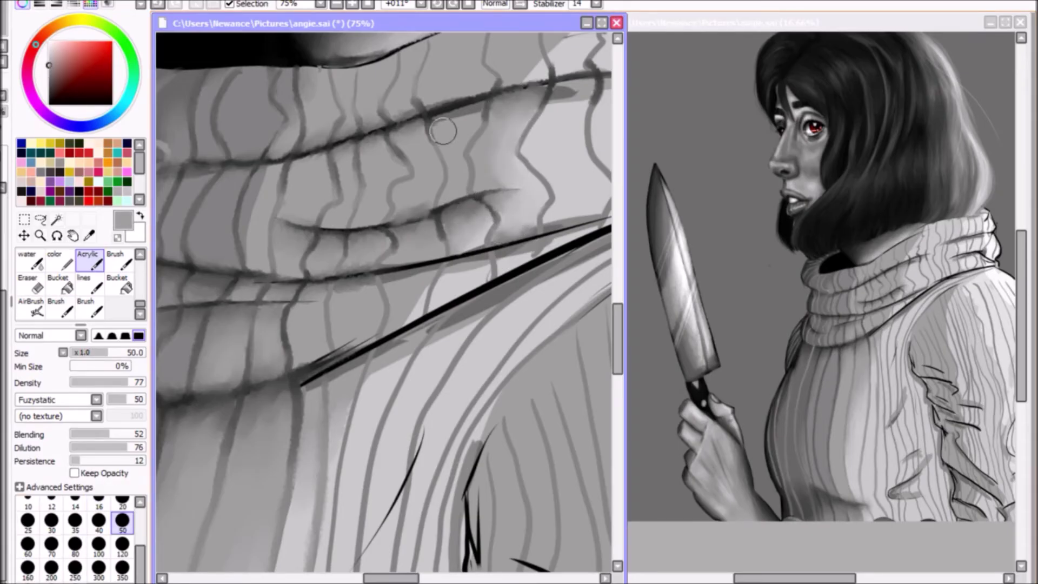
Refine the short middle fold's shadow and the ribs crossing it at brush size 20
scroll(418, 215, "up", 1)
key("bracketleft")
key("bracketleft")
key("bracketleft")
key("bracketleft")
key("bracketleft")
left_click_drag(302, 243, 427, 213)
left_click_drag(480, 157, 443, 217)
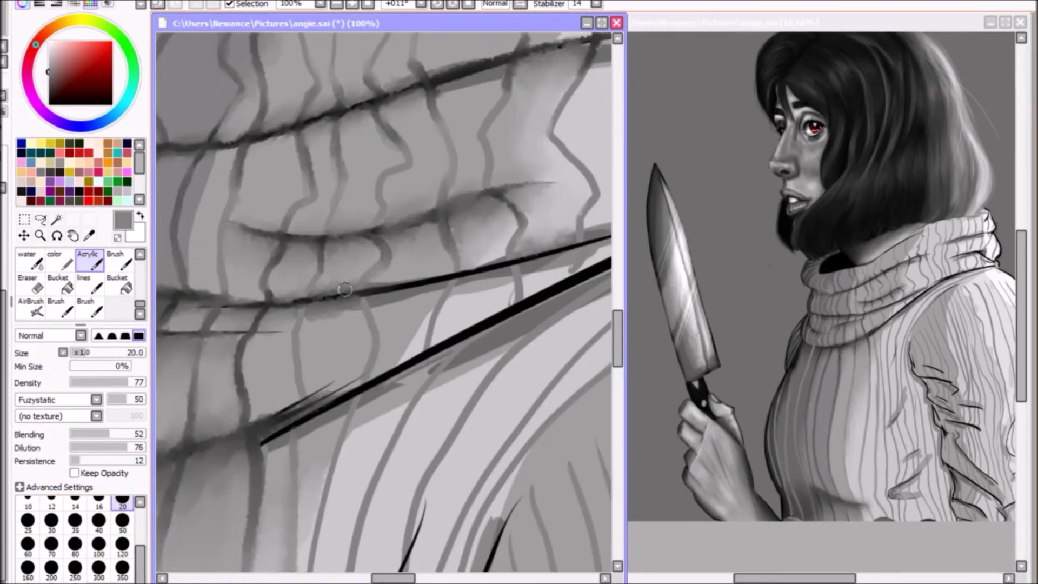
Soften the back end of the collar's upper fold and blend the mid-grey boundary above it at brush size 20
scroll(345, 290, "down", 1)
scroll(379, 292, "up", 1)
scroll(362, 318, "up", 3)
left_click_drag(361, 318, 427, 264)
left_click_drag(414, 323, 352, 325)
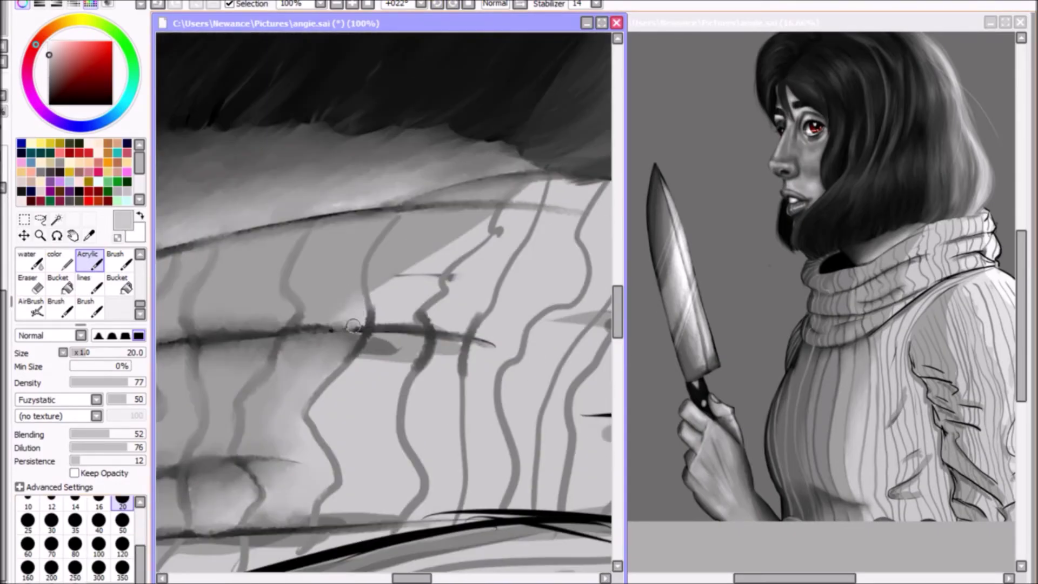
mouse_move(389, 269)
left_mouse_down()
mouse_move(363, 357)
mouse_move(404, 339)
left_mouse_up()
scroll(483, 305, "down", 1)
left_click(324, 363, "alt")
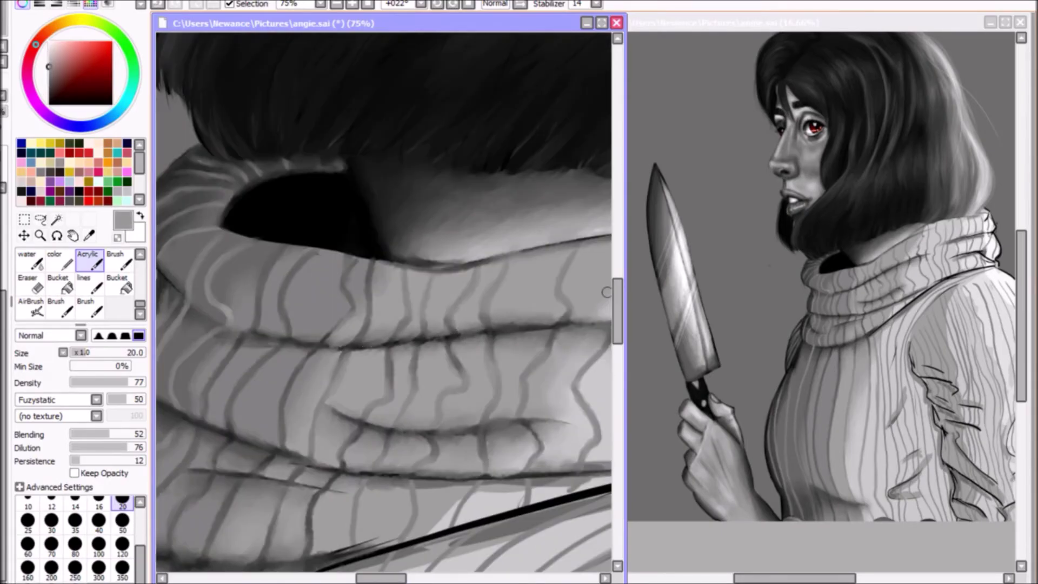
Smooth the collar's top band below the hair and its lower bands with sampled greys at brush size 50
left_click_drag(607, 292, 366, 292)
left_click(122, 520)
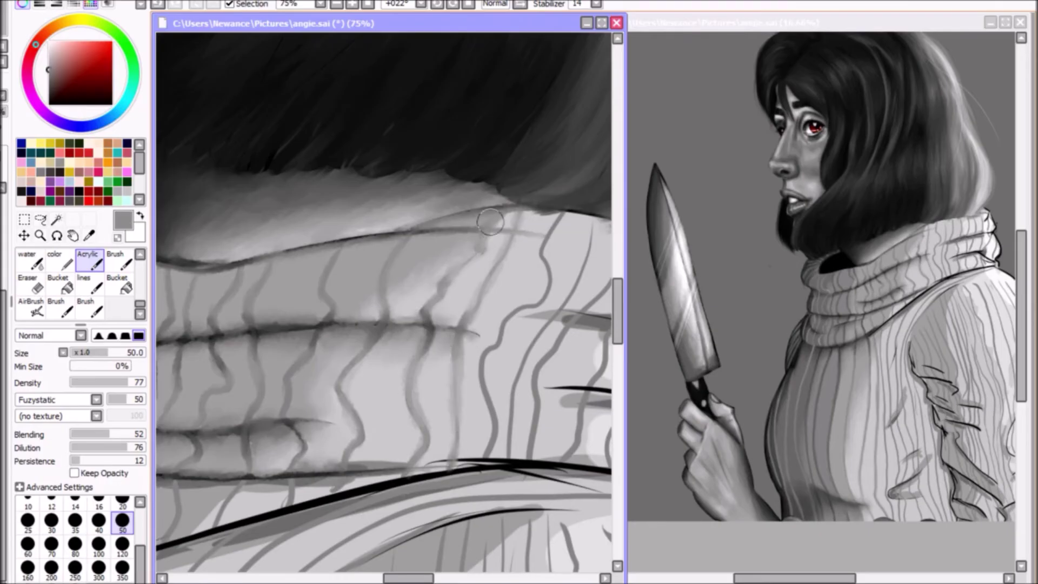
scroll(490, 222, "down", 1)
mouse_move(411, 306)
left_mouse_down()
mouse_move(381, 319)
mouse_move(358, 371)
mouse_move(432, 318)
mouse_move(412, 333)
left_mouse_up()
left_click(367, 376, "alt")
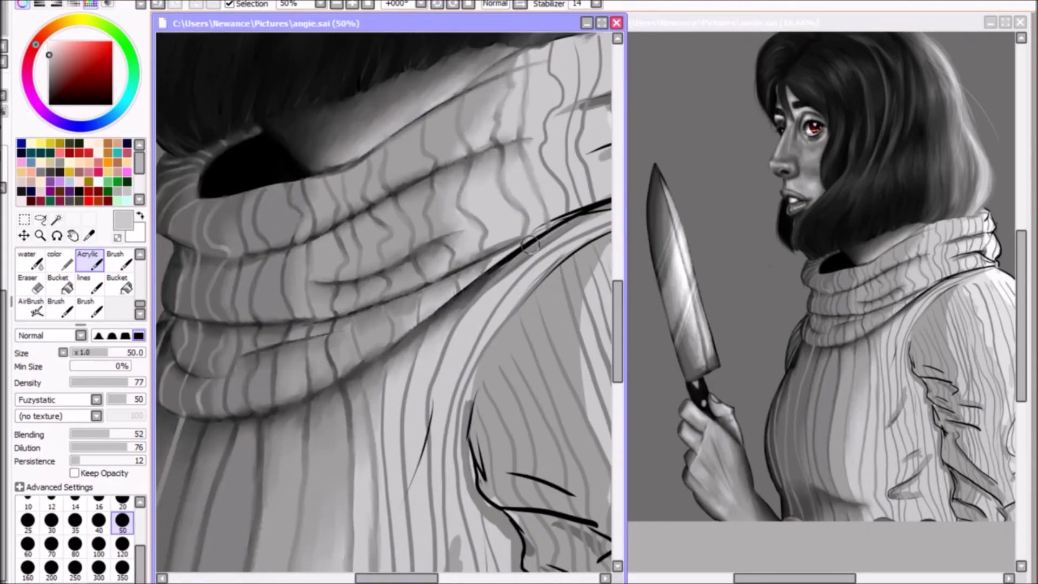
Blend the collar's lowest band and the shadow beneath it toward the shoulder at brush size 50
scroll(530, 243, "down", 5)
scroll(399, 445, "up", 5)
left_click(473, 264, "alt")
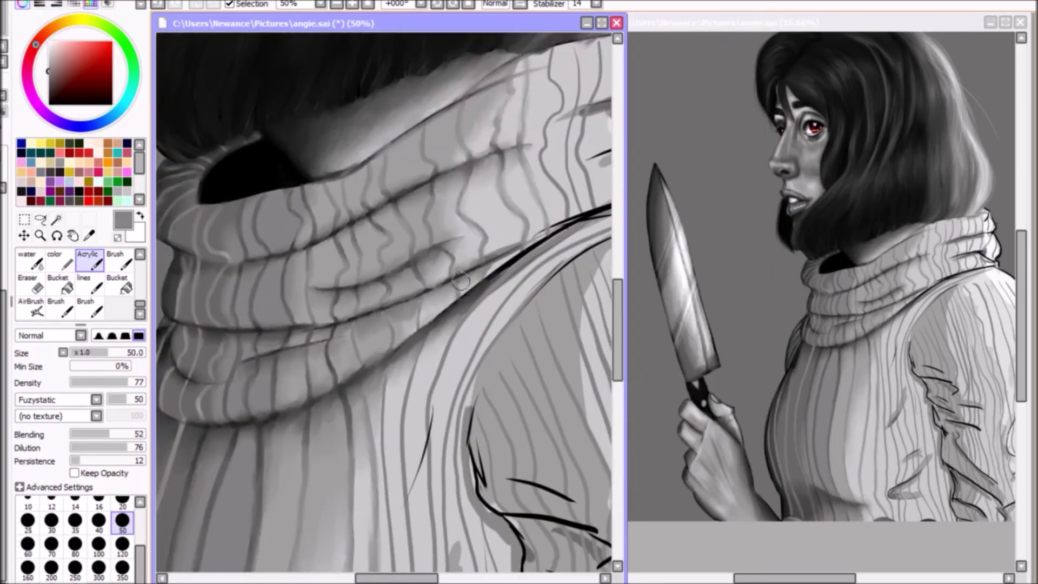
scroll(498, 236, "up", 2)
scroll(499, 237, "right", 3)
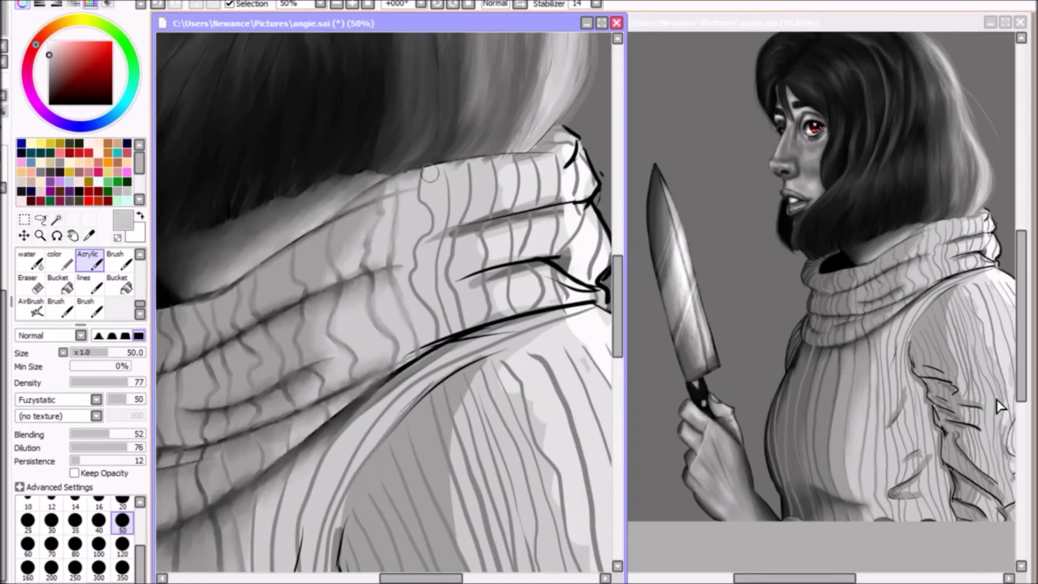
left_click_drag(402, 372, 386, 387)
Paint over the collar's lower black outline above the shoulder with sampled dark grey at brush size 20
left_click(482, 325, "alt")
key("bracketleft")
key("bracketleft")
key("bracketleft")
key("bracketleft")
key("bracketleft")
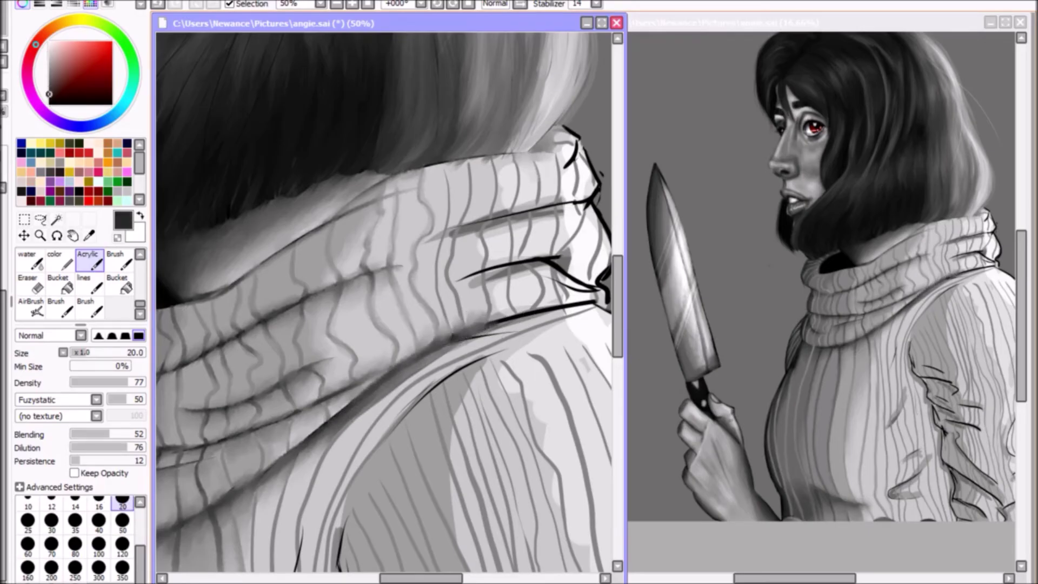
Soften the lower fold line near the back of the collar with a sampled grey at brush size 50
key("bracketright")
key("bracketright")
key("bracketright")
key("bracketright")
key("bracketright")
left_click(489, 273, "alt")
left_click_drag(557, 254, 491, 277)
Refine the shadow along the collar's lower edge over the shoulder at brush size 20
key("bracketleft")
key("bracketleft")
key("bracketleft")
key("bracketleft")
key("bracketleft")
scroll(410, 321, "down", 1)
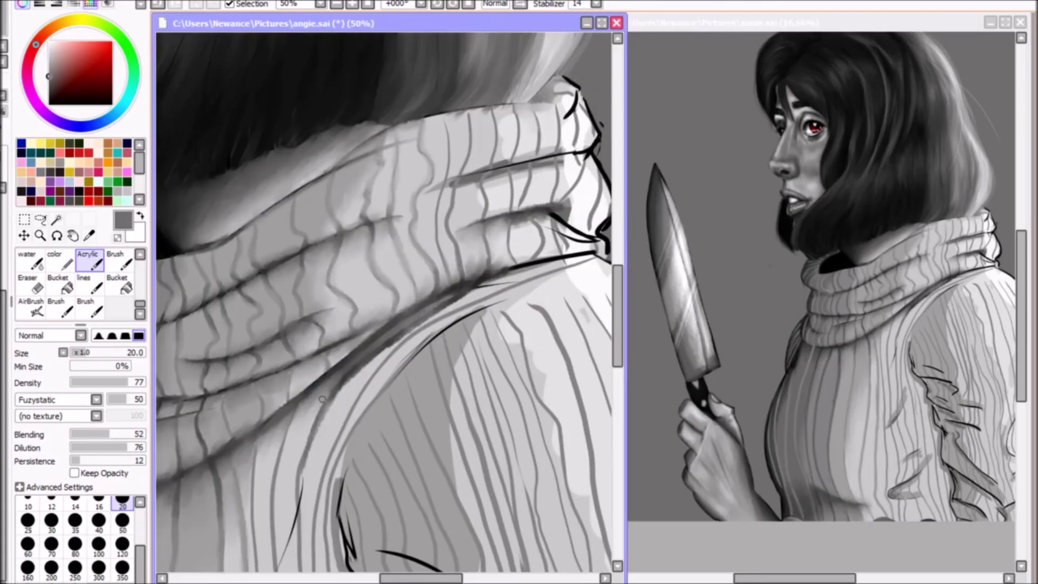
Paint over the black outlines of the creases on the lower side of the torso with sampled greys
scroll(410, 321, "down", 3)
left_click(312, 283, "alt")
left_click_drag(390, 302, 414, 331)
left_click(297, 288, "alt")
left_click(414, 331, "alt")
Blend the shadows of the lower side creases into the light ribs at brush size 50
key("Home")
key("bracketright")
key("bracketright")
key("bracketright")
key("bracketright")
key("bracketright")
mouse_move(379, 379)
left_mouse_down()
mouse_move(412, 365)
mouse_move(450, 318)
mouse_move(421, 254)
left_mouse_up()
left_click_drag(373, 295, 430, 252)
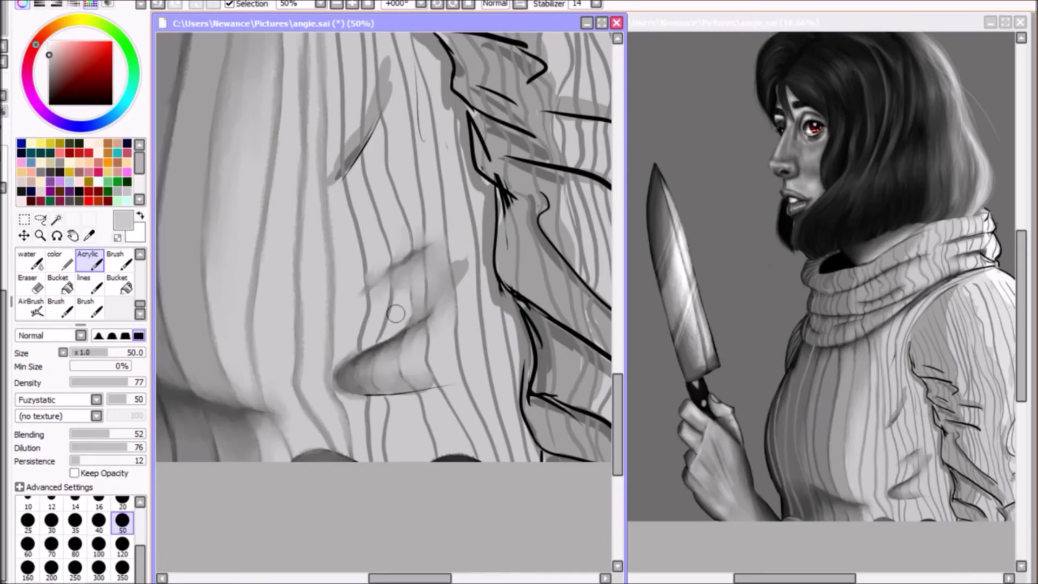
Soften the upper crease on the torso's side and shade the torso along the sleeve's inner edge in mid-grey
scroll(346, 163, "up", 3)
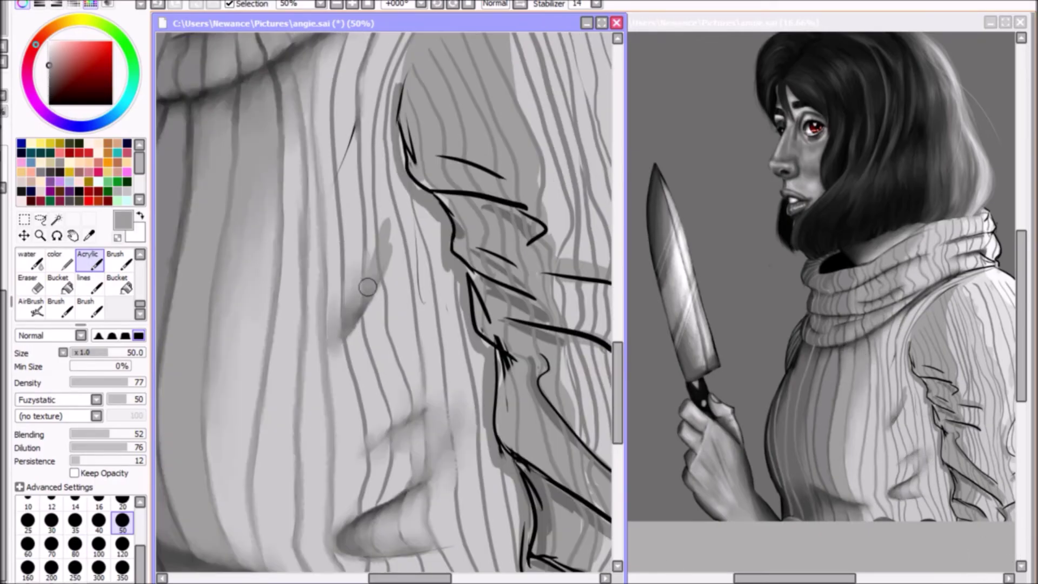
left_click(342, 152, "alt")
scroll(342, 152, "down", 1)
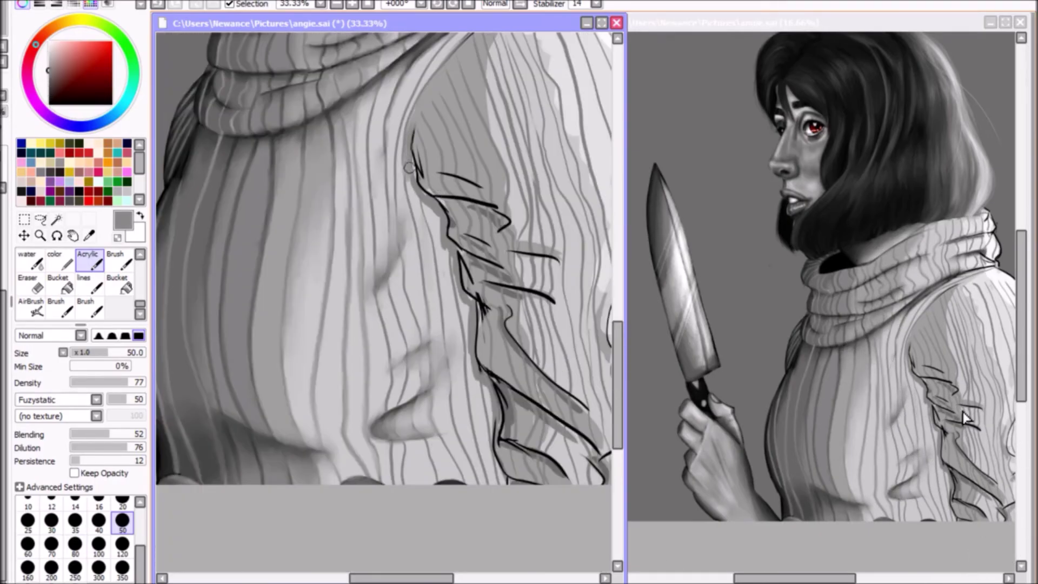
mouse_move(409, 169)
left_mouse_down()
mouse_move(437, 209)
mouse_move(470, 382)
left_mouse_up()
Turn the black outline between torso and sleeve into a soft shadow, using brush sizes 35 and 20
scroll(388, 542, "up", 1)
key("bracketleft")
key("bracketleft")
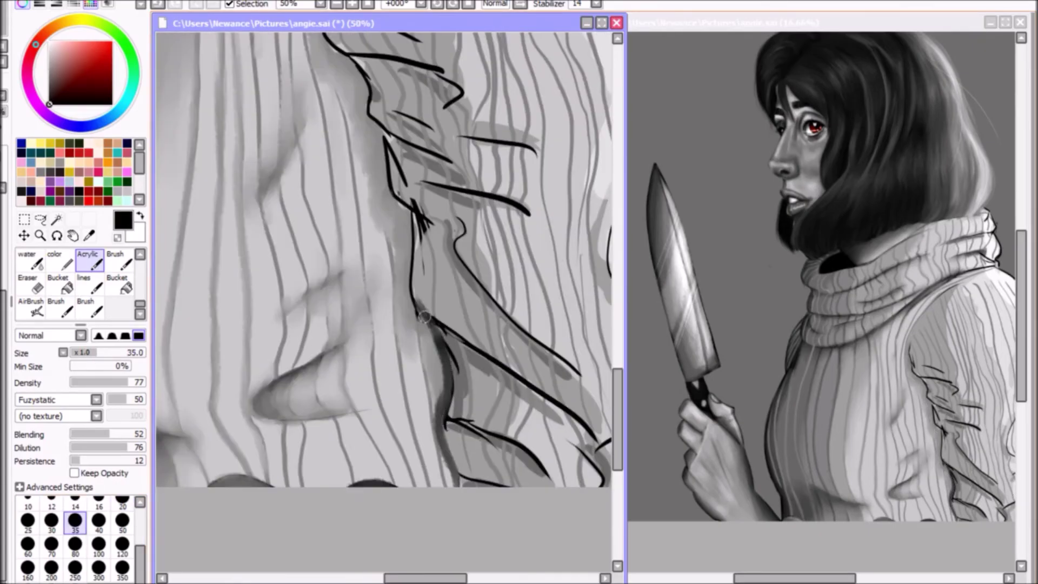
scroll(419, 271, "up", 2)
key("bracketleft")
key("bracketleft")
key("bracketleft")
scroll(283, 259, "up", 3)
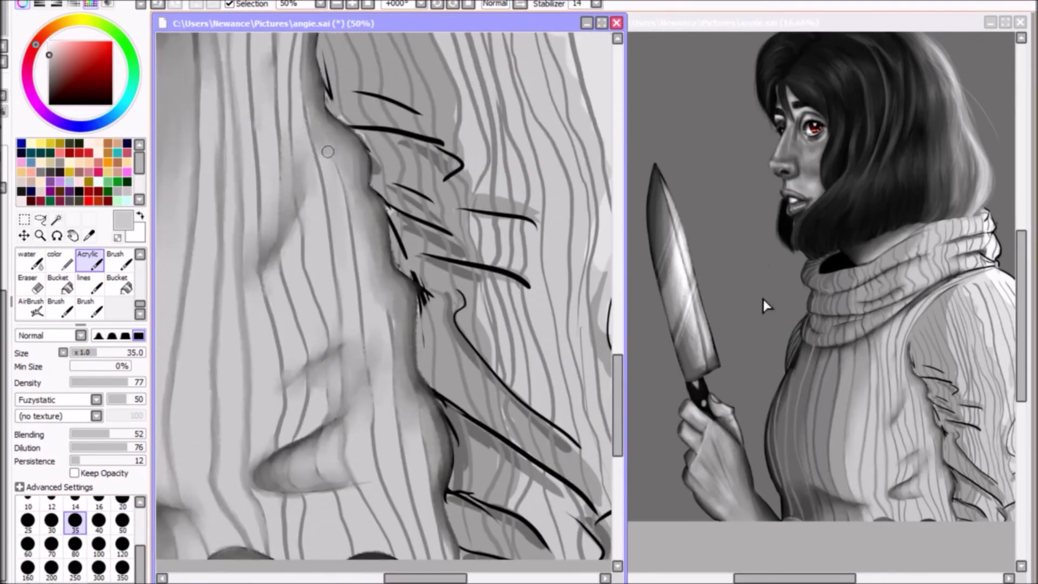
scroll(410, 288, "up", 2)
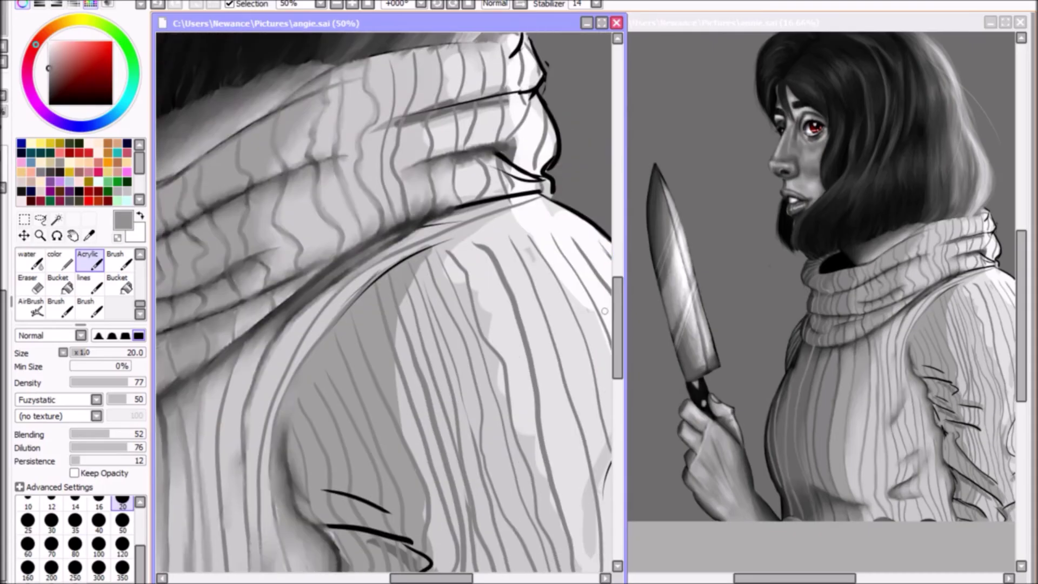
Refine the sleeve's inner edge and cover its remaining black outline at brush size 20
scroll(400, 324, "down", 4)
left_click_drag(387, 372, 394, 335)
left_click_drag(357, 271, 378, 324)
left_click_drag(389, 433, 432, 471)
Shade the lower sleeve folds beside the torso and paint over their black lines at brush size 35
scroll(435, 367, "down", 2)
key("bracketright")
key("bracketright")
key("bracketright")
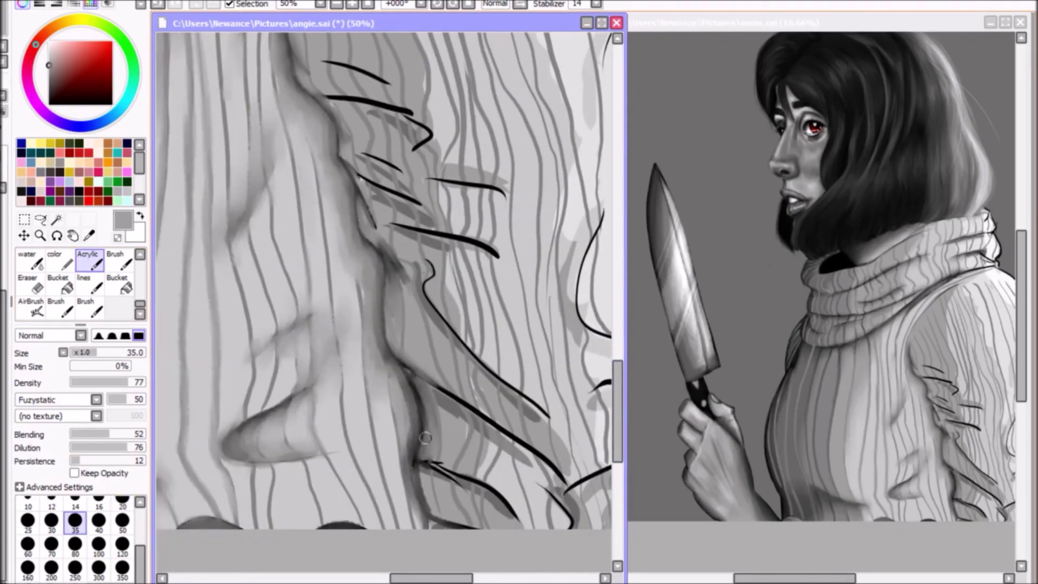
left_click_drag(508, 514, 426, 452)
left_click(435, 387, "alt")
left_click_drag(435, 387, 443, 498)
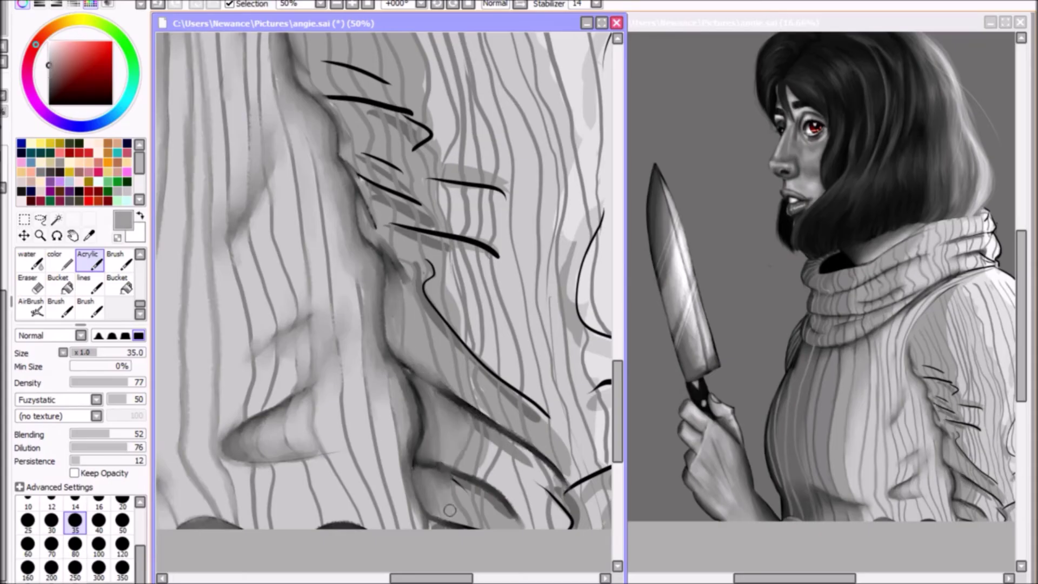
left_click_drag(440, 435, 377, 375)
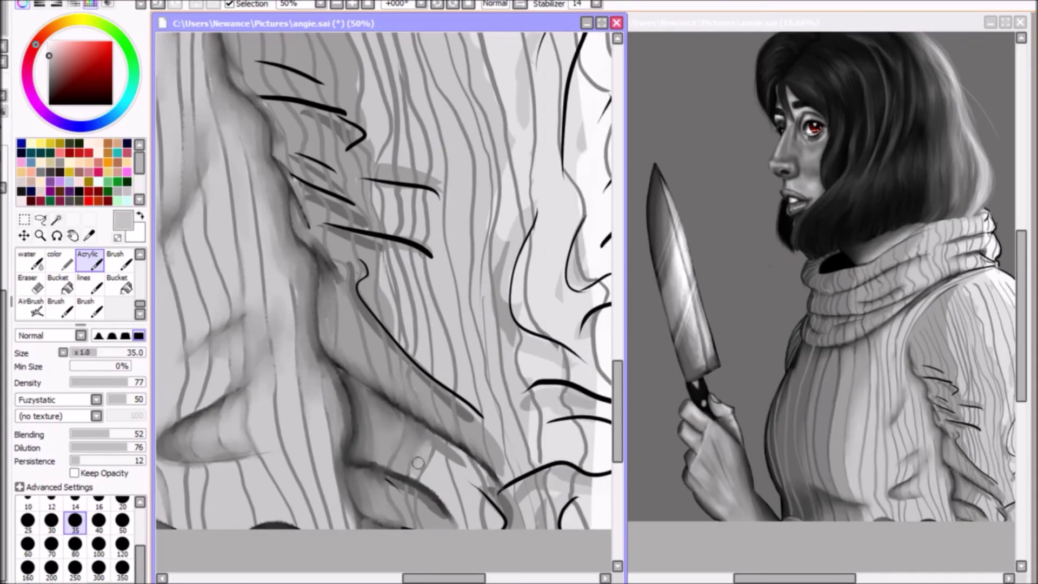
Add light grey highlights to the lower sleeve folds and blend them with sampled mid-grey
left_click_drag(426, 458, 454, 479)
left_click(396, 492, "alt")
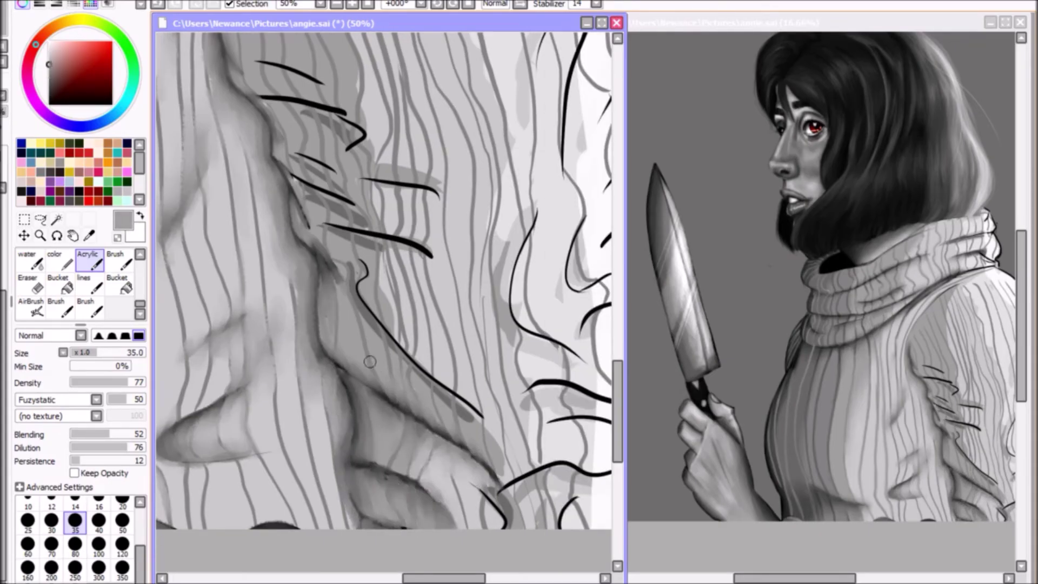
left_click_drag(390, 459, 318, 463)
left_click(318, 463, "alt")
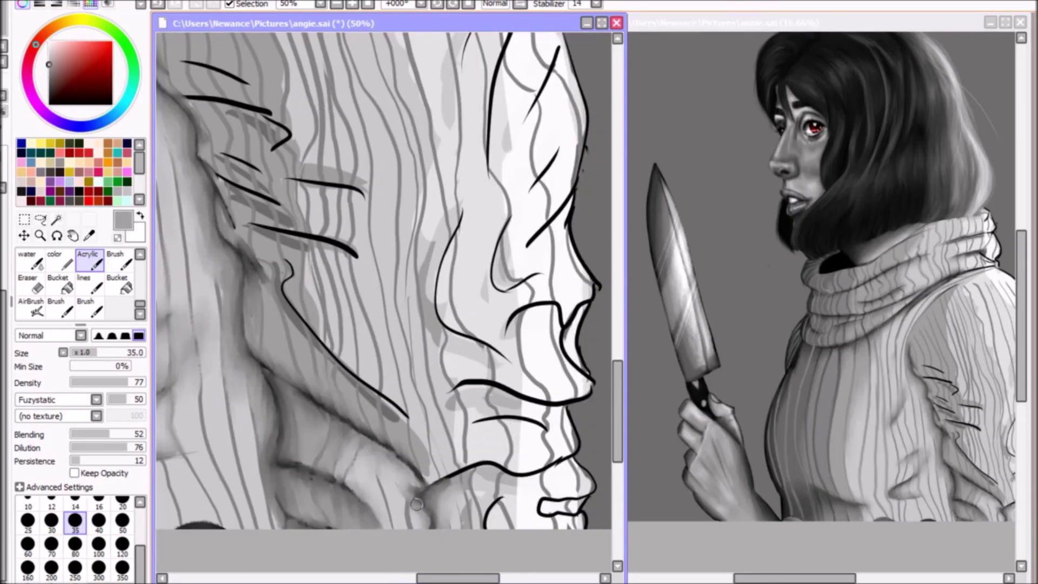
Paint over the black line of the long diagonal sleeve fold and blend its shadow with sampled greys
mouse_move(283, 286)
left_mouse_down()
mouse_move(402, 414)
mouse_move(298, 308)
left_mouse_up()
left_click(298, 308, "alt")
left_click_drag(336, 355, 304, 333)
left_click(304, 334, "alt")
scroll(384, 303, "down", 4)
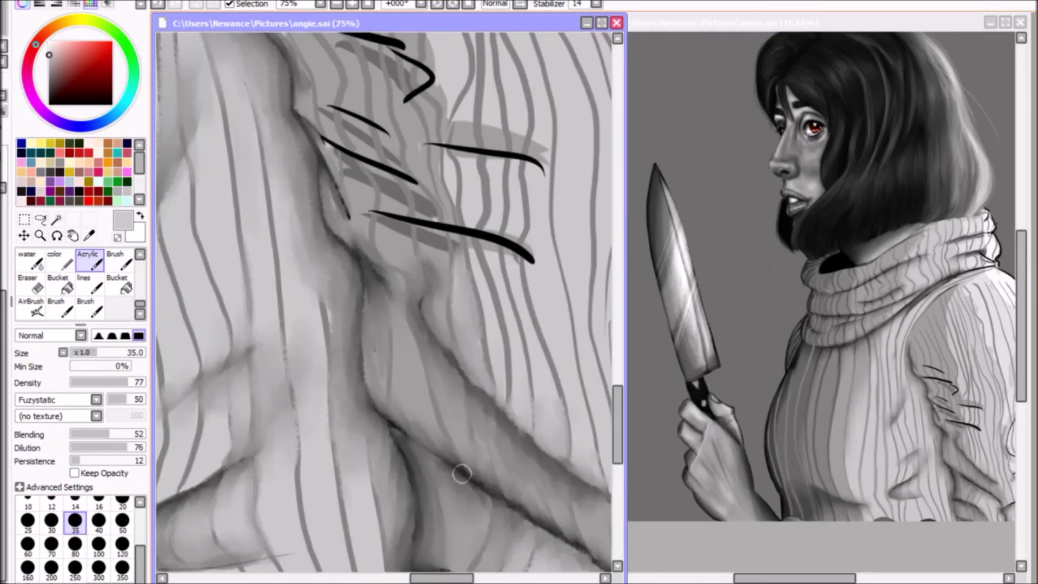
scroll(419, 482, "up", 2)
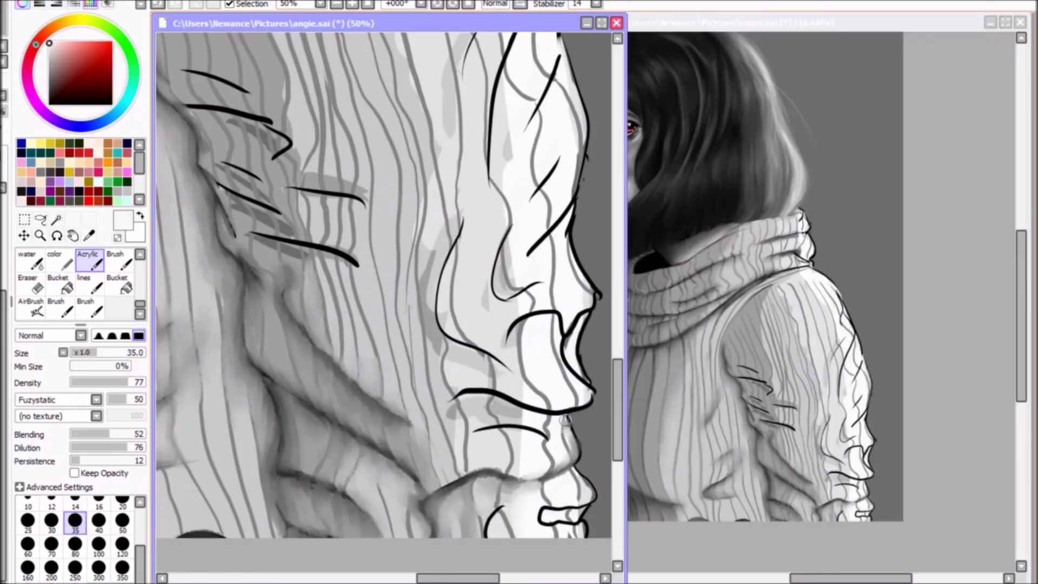
Shade the bunched folds near the bottom of the outer sleeve, covering their black lines with soft grey
left_click_drag(566, 420, 499, 468)
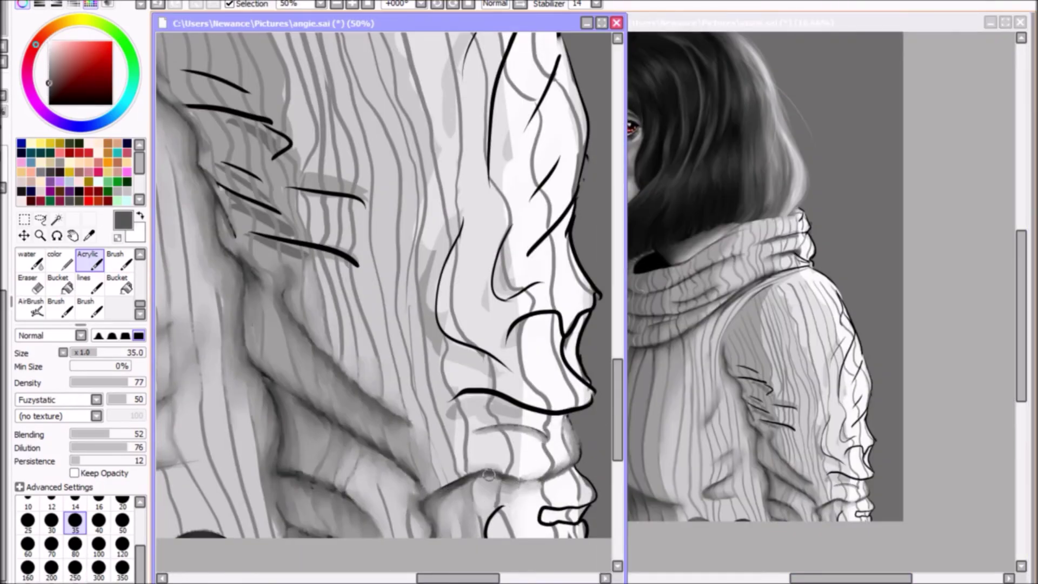
left_click_drag(503, 507, 462, 467)
left_click_drag(478, 402, 524, 429)
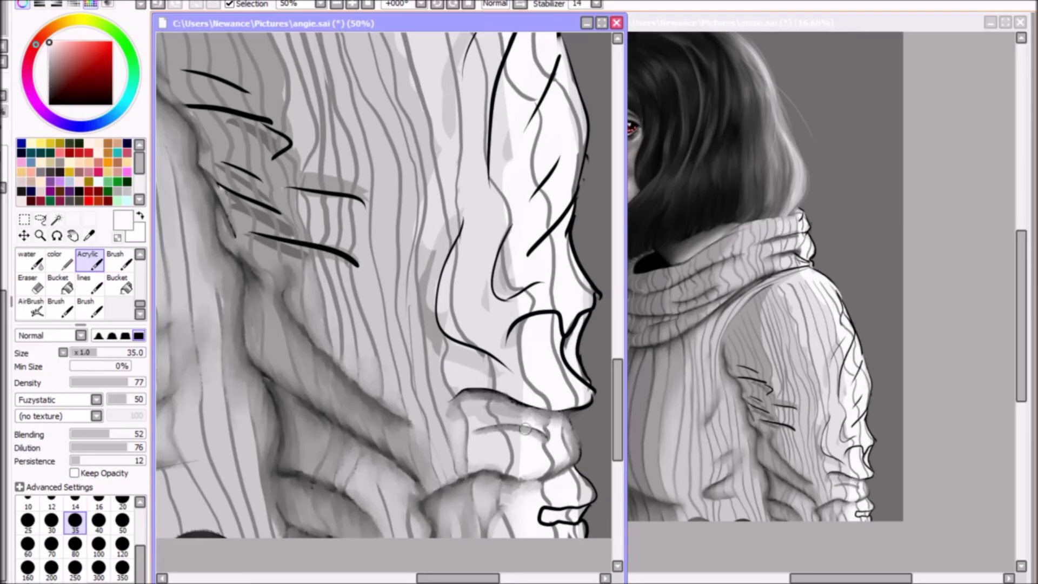
Paint over the curved fold line on the outer sleeve with sampled grey and blend its shadow at brush size 35
scroll(420, 456, "right", 3)
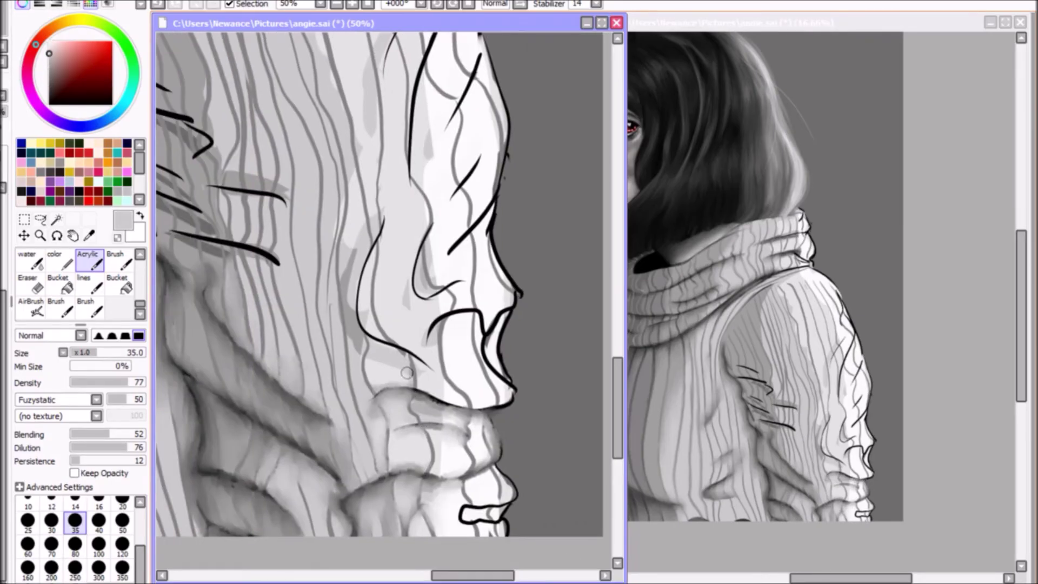
left_click(378, 227, "alt")
left_click_drag(381, 216, 361, 325)
left_click_drag(433, 372, 372, 341)
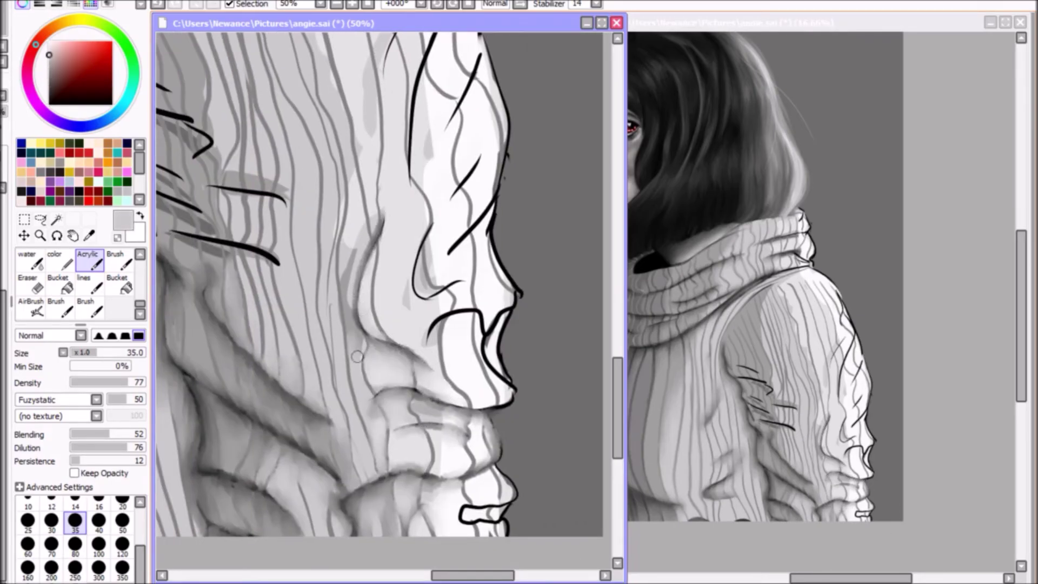
scroll(817, 450, "up", 4)
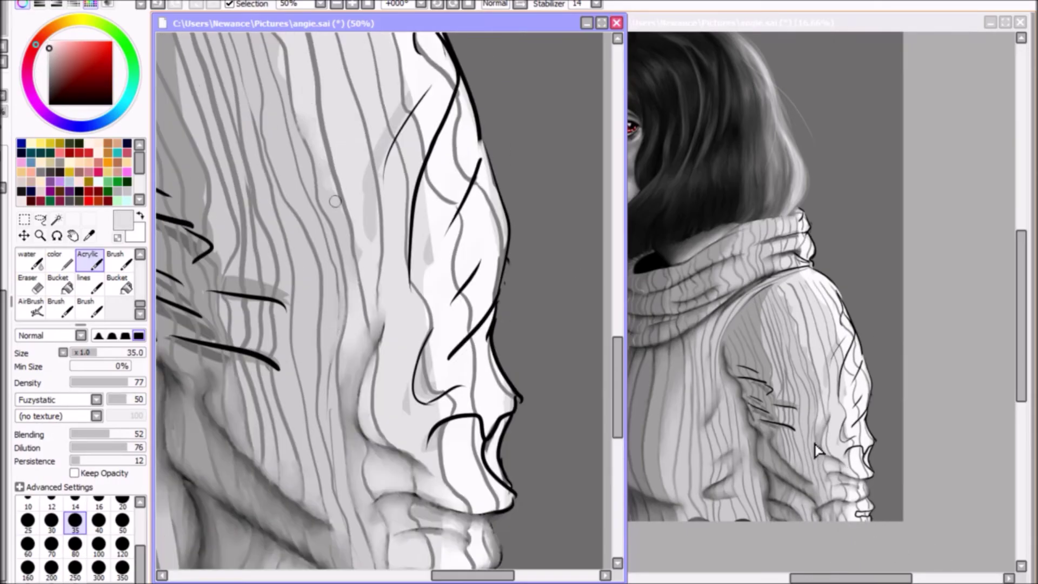
scroll(631, 195, "up", 3)
key("minus")
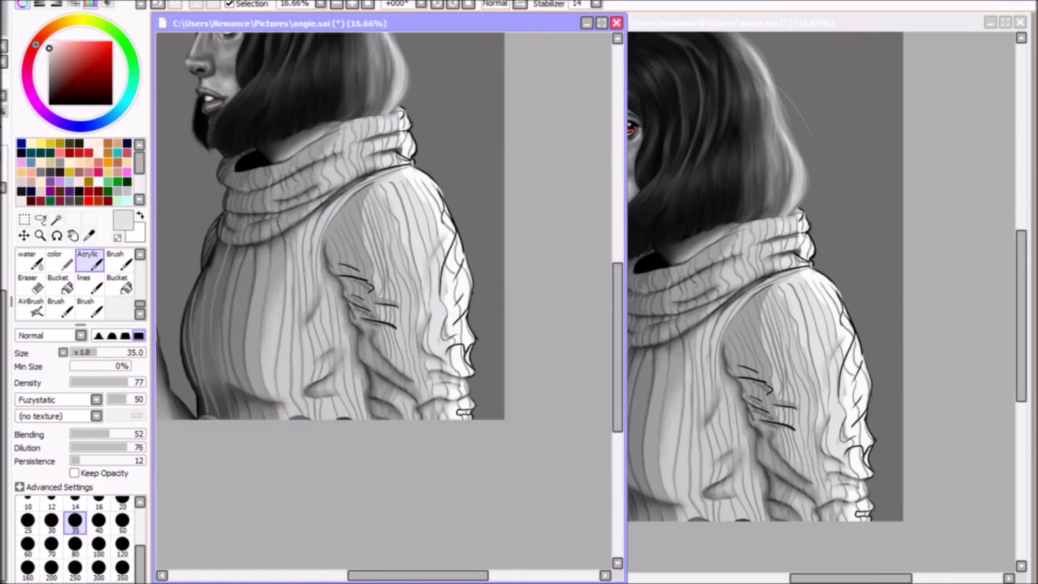
Paint over the black lines of the short diagonal folds below the armpit and blend their shadows with sampled greys
scroll(462, 344, "up", 3)
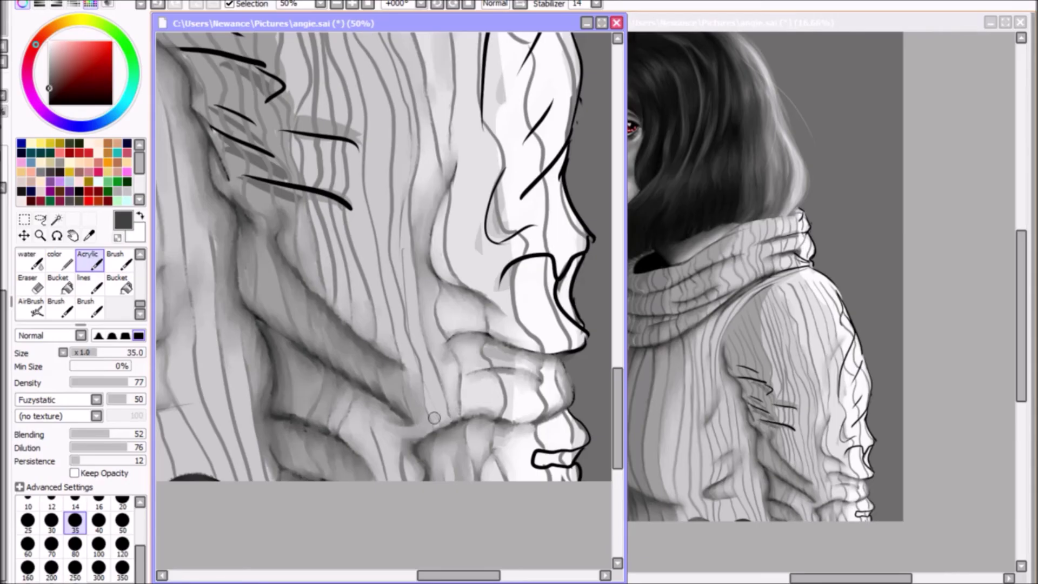
scroll(434, 417, "up", 2)
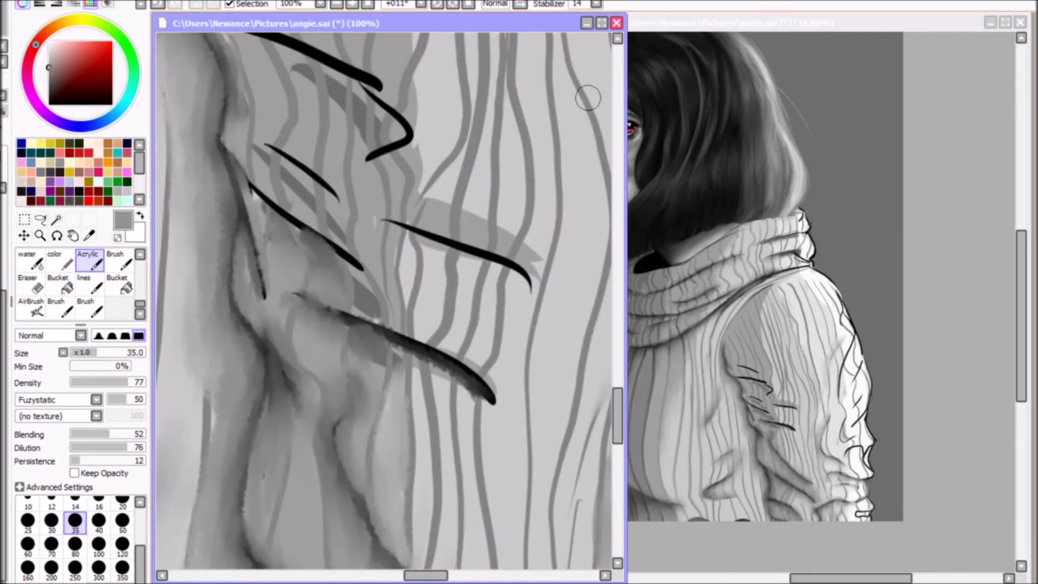
scroll(588, 97, "down", 1)
left_click(386, 212, "alt")
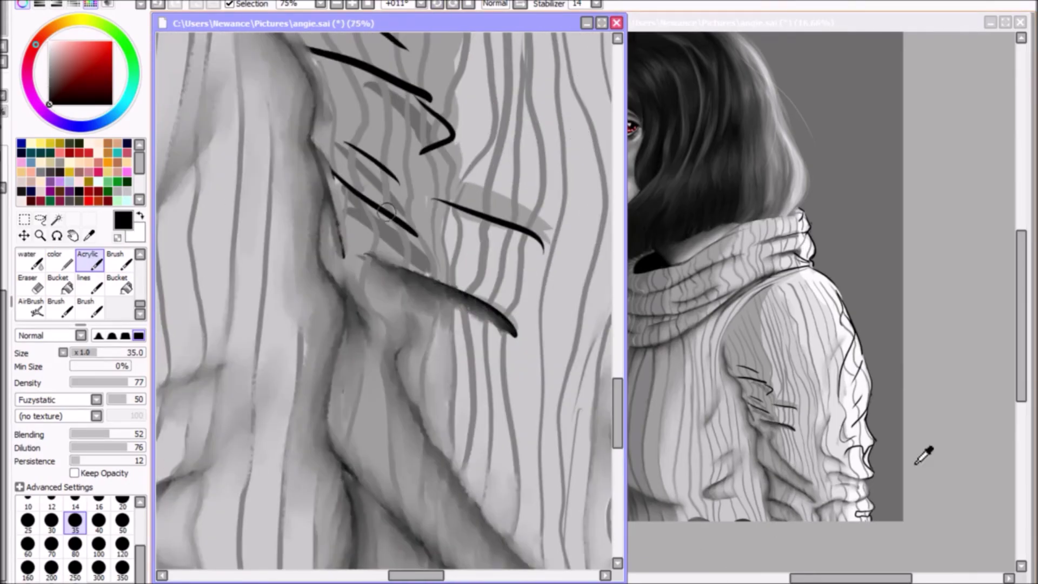
left_click_drag(386, 211, 428, 265)
left_click(359, 227, "alt")
left_click_drag(359, 227, 389, 243)
left_click(351, 162, "alt")
left_click_drag(351, 163, 379, 178)
left_click(353, 156, "alt")
left_click(435, 203, "alt")
Soften the black line of the short crosswise fold on the mid sleeve, shading around it with sampled greys
left_click_drag(435, 202, 541, 241)
left_click(476, 227, "alt")
left_click_drag(476, 227, 439, 221)
left_click(533, 222, "alt")
mouse_move(533, 221)
left_mouse_down()
mouse_move(465, 200)
mouse_move(536, 223)
left_mouse_up()
left_click(471, 184, "alt")
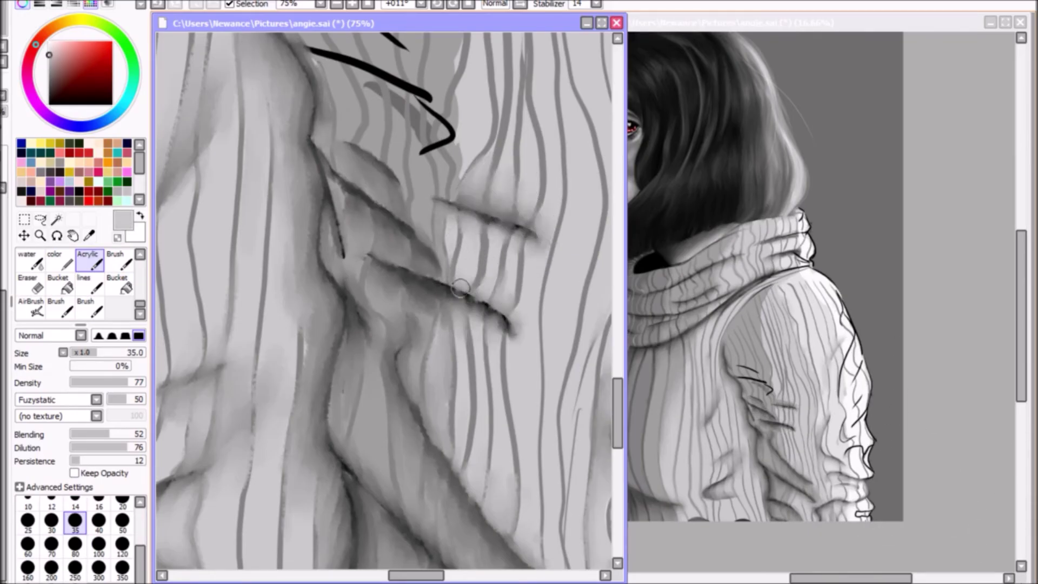
Cover the black lines of the upper armpit folds and blend soft shadows beneath them with sampled greys
scroll(884, 411, "up", 3)
mouse_move(370, 173)
left_mouse_down()
mouse_move(324, 149)
mouse_move(433, 238)
left_mouse_up()
left_click(379, 184, "alt")
left_click(324, 194, "alt")
mouse_move(325, 195)
left_mouse_down()
mouse_move(410, 241)
mouse_move(429, 271)
mouse_move(420, 231)
mouse_move(375, 257)
mouse_move(449, 286)
left_mouse_up()
left_click(443, 270, "alt")
left_click(419, 233, "alt")
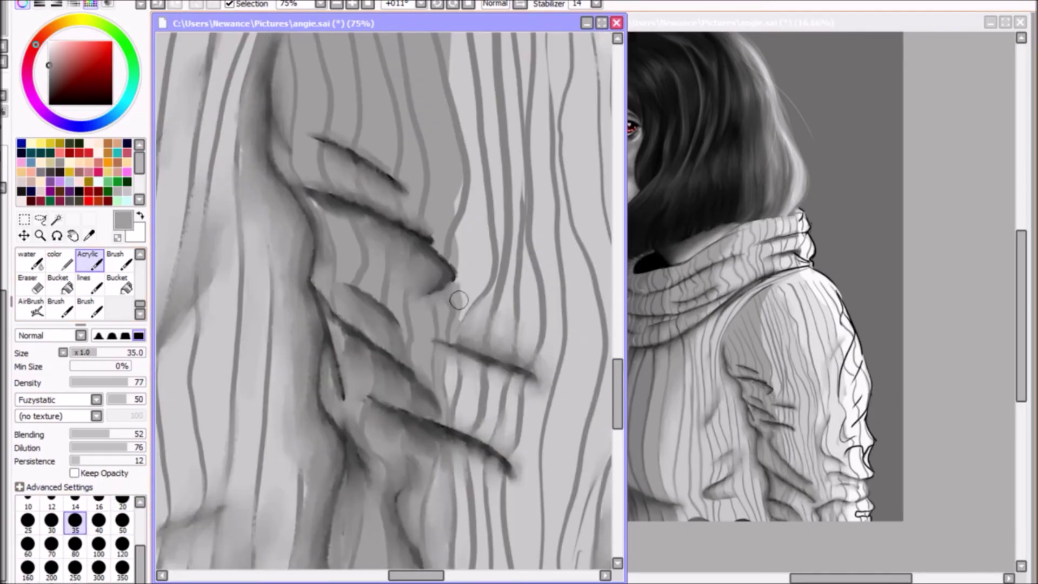
Smooth the shadow edge on the upper sleeve into the lighter shoulder with sampled greys, raising the brush size to 50
key("minus")
key("minus")
scroll(461, 81, "down", 2)
scroll(460, 80, "up", 2)
left_click(427, 216, "alt")
left_click_drag(428, 216, 449, 129)
left_click(449, 162, "alt")
key("bracketright")
key("bracketright")
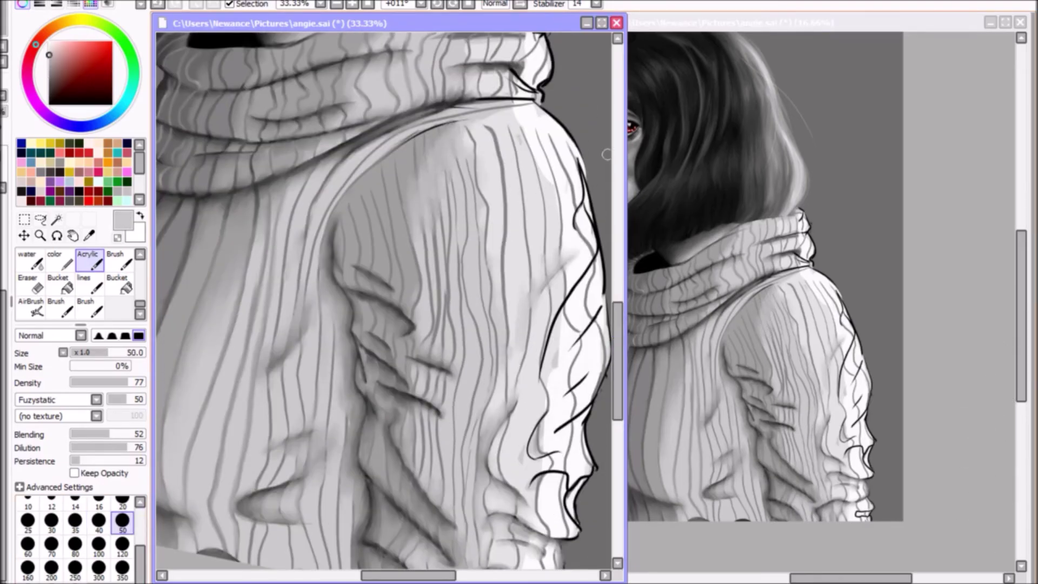
Paint over the black lines of the bunched folds at the outer sleeve's lower edge with sampled greys and white
scroll(533, 111, "down", 2)
left_click(880, 231, "alt")
scroll(389, 298, "up", 2)
scroll(390, 297, "down", 2)
left_click_drag(530, 524, 395, 460)
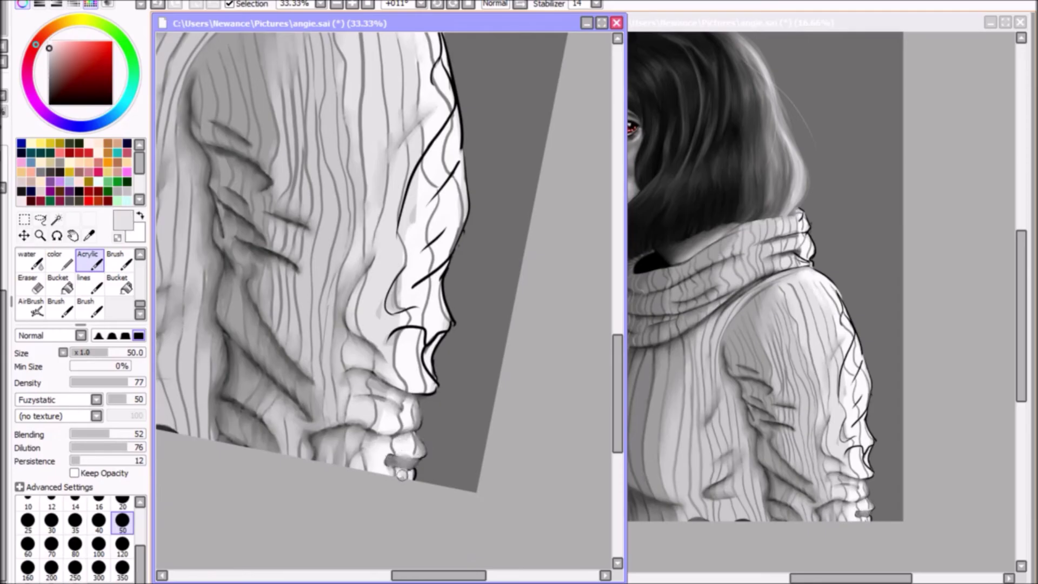
left_click(433, 388, "alt")
mouse_move(432, 381)
left_mouse_down()
mouse_move(436, 333)
mouse_move(401, 392)
left_mouse_up()
left_click(398, 314, "alt")
mouse_move(398, 314)
left_mouse_down()
mouse_move(392, 268)
mouse_move(398, 292)
left_mouse_up()
left_click(396, 269, "alt")
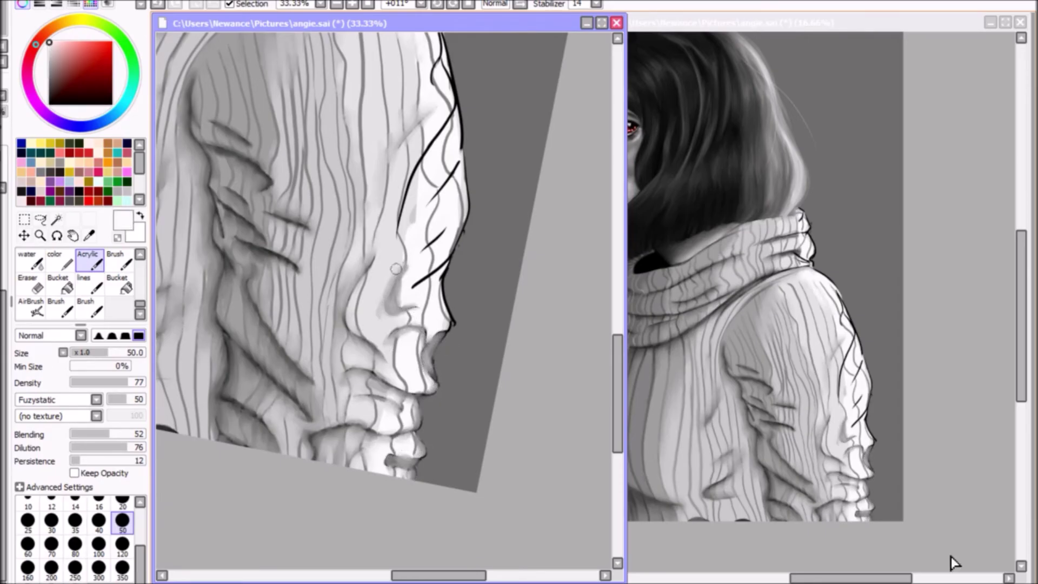
Cover the black fold lines and contour along the outer sleeve, shoulder and collar edge, blending them with sampled greys
mouse_move(445, 262)
left_mouse_down()
mouse_move(457, 205)
mouse_move(428, 97)
left_mouse_up()
scroll(438, 173, "up", 2)
left_click_drag(454, 197, 433, 114)
left_click_drag(392, 54, 432, 162)
key("bracketleft")
scroll(943, 347, "up", 2)
key("Delete")
left_click(706, 348, "alt")
left_click(721, 431, "alt")
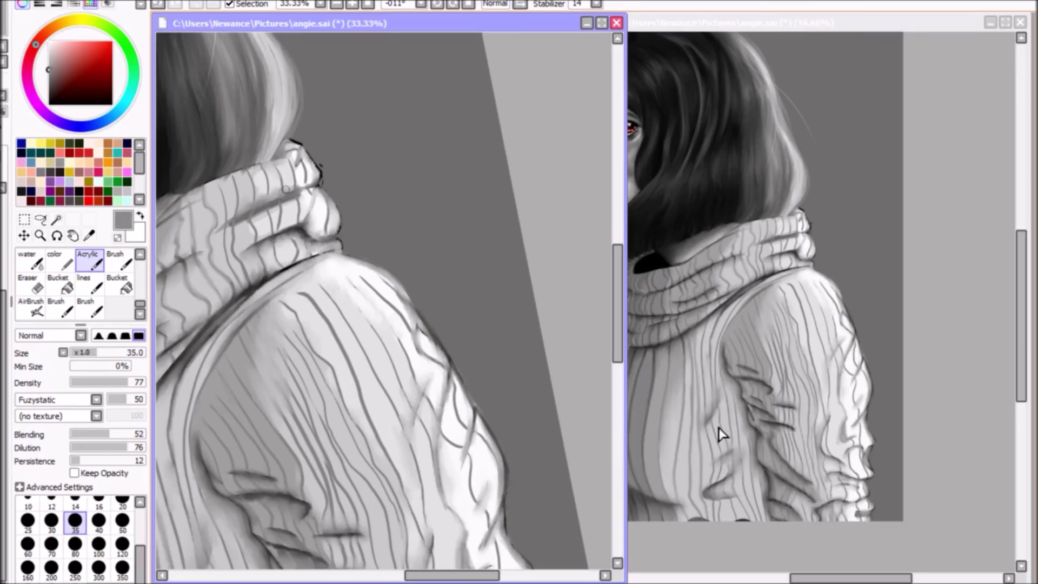
Soften the black outline on the collar's upper back edge with light grey at brush size 50
key("bracketright")
key("ctrl+plus")
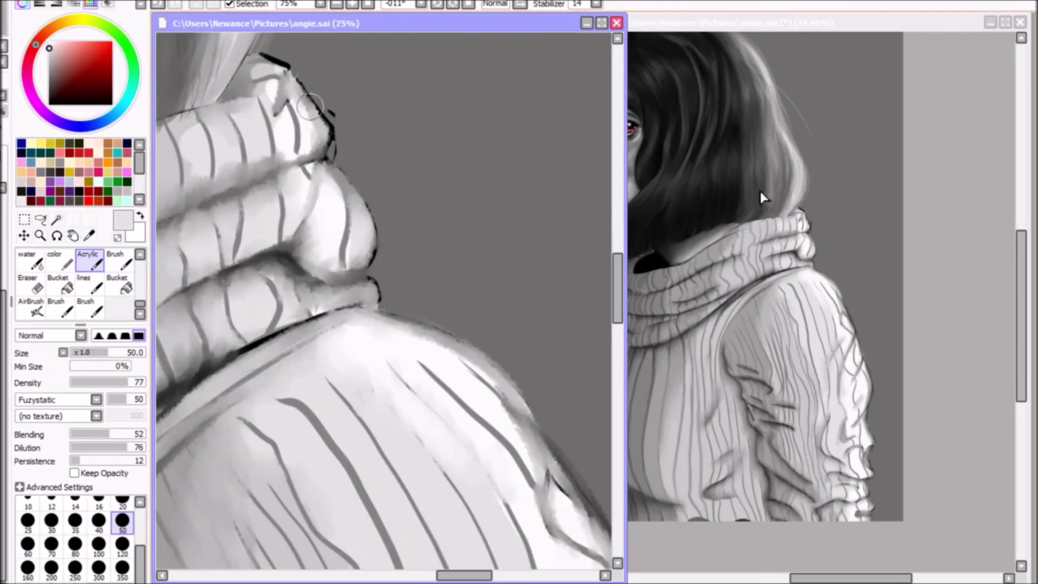
key("ctrl+plus")
key("ctrl+minus")
key("ctrl+minus")
key("ctrl+minus")
key("ctrl+minus")
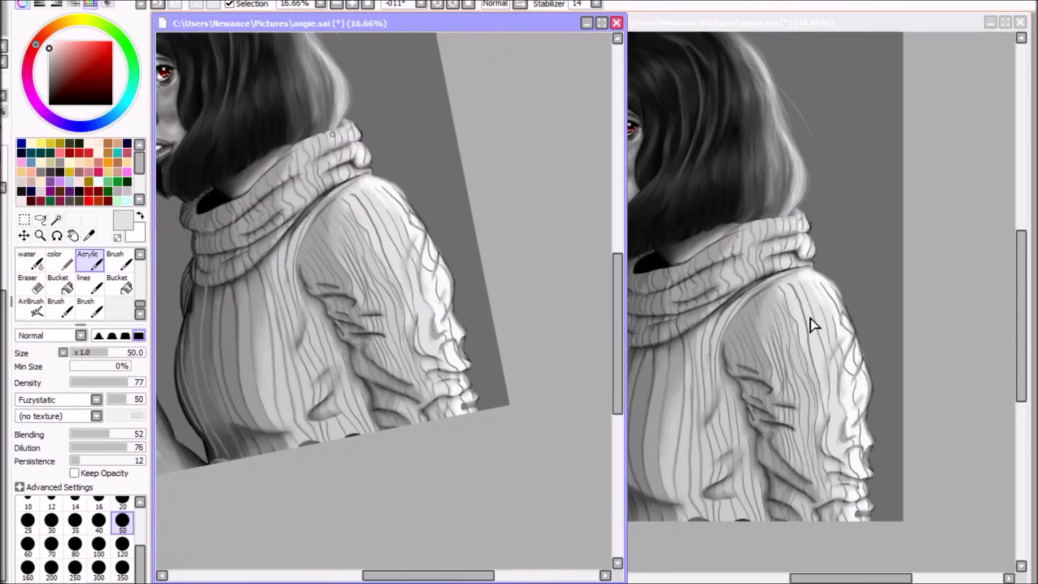
Draw dark rib lines across the sweater's torso and sleeve folds with the Acrylic brush in black at size 20
scroll(811, 325, "left", 3)
left_click(98, 568)
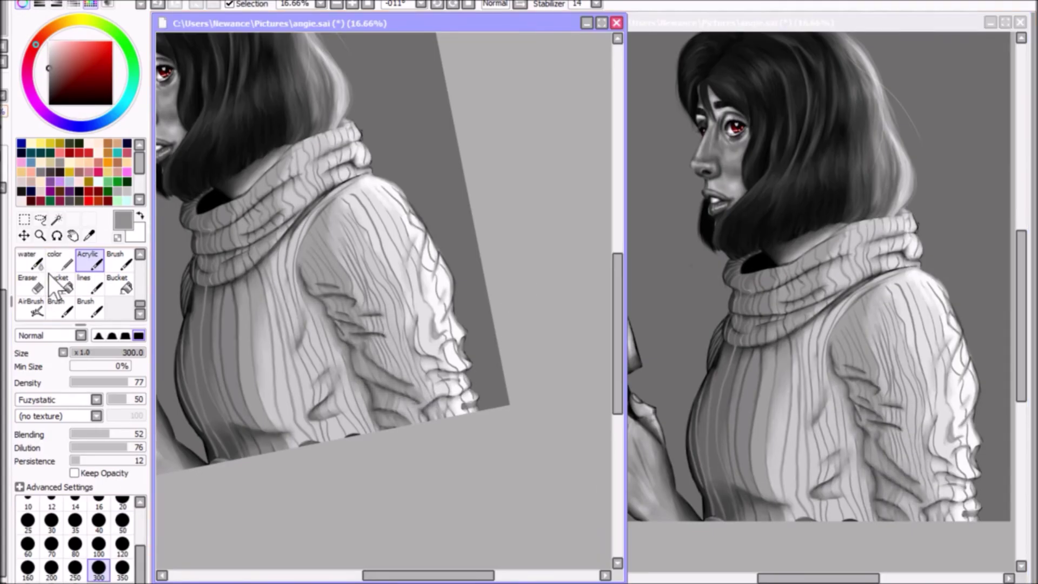
left_click(29, 260)
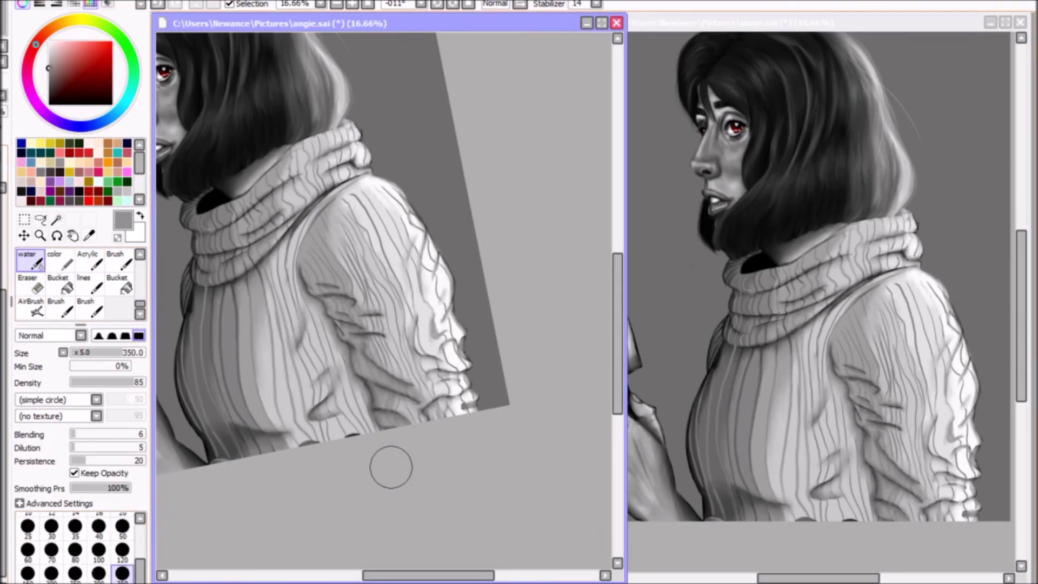
key("a")
key("ctrl+plus")
key("ctrl+plus")
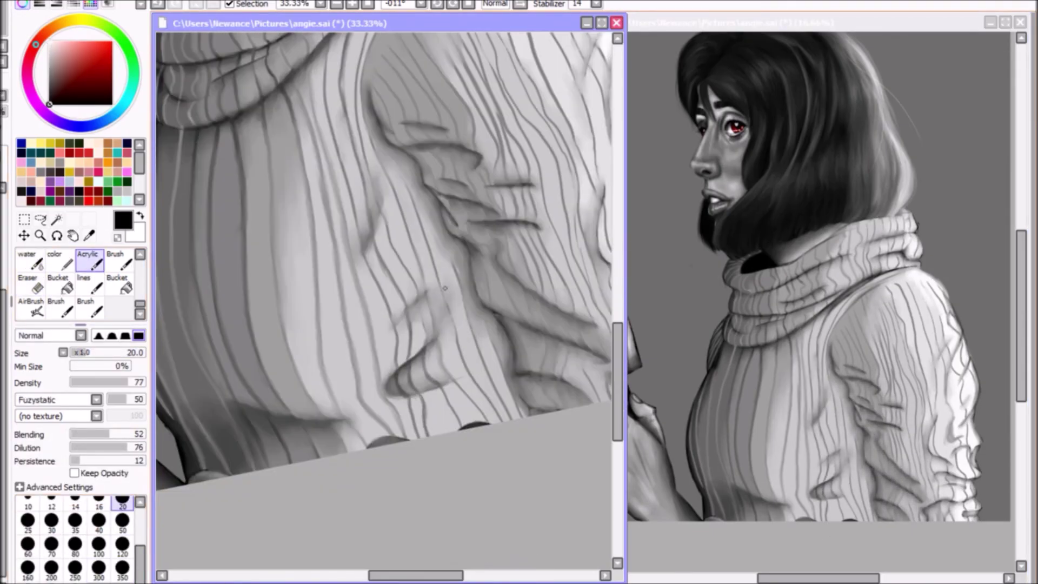
scroll(417, 296, "up", 3)
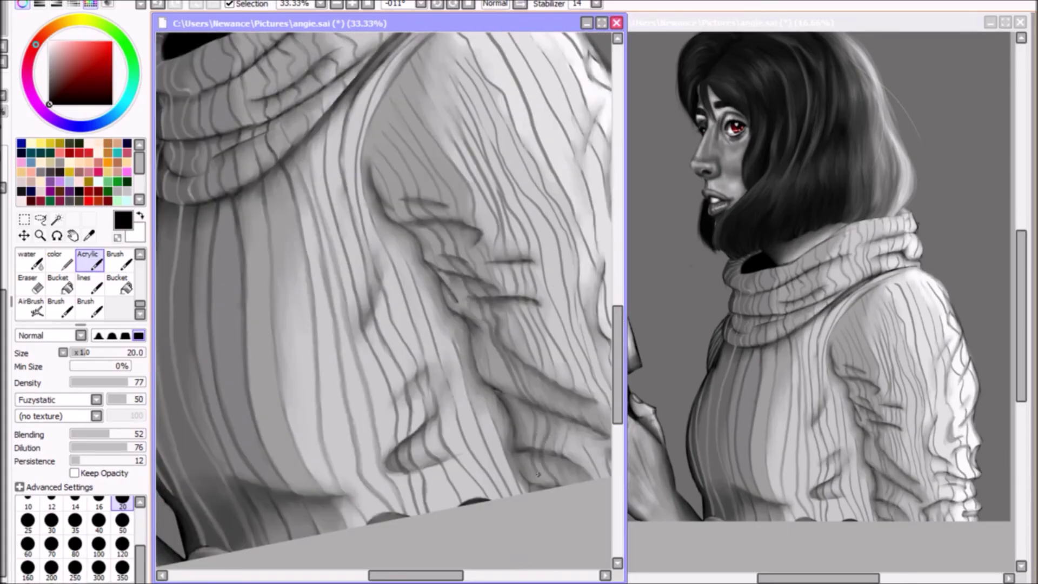
scroll(419, 420, "right", 3)
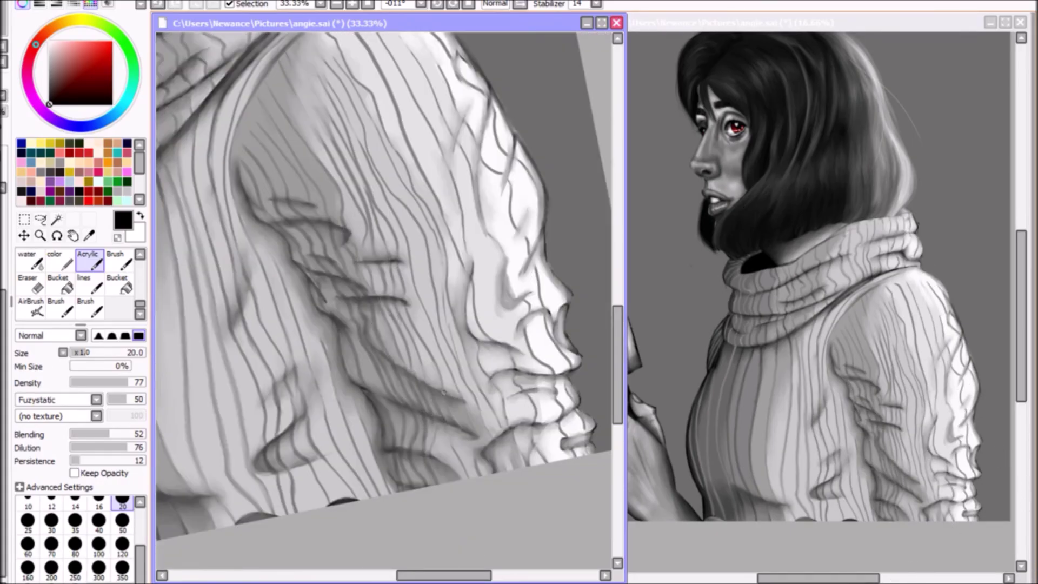
scroll(551, 410, "right", 3)
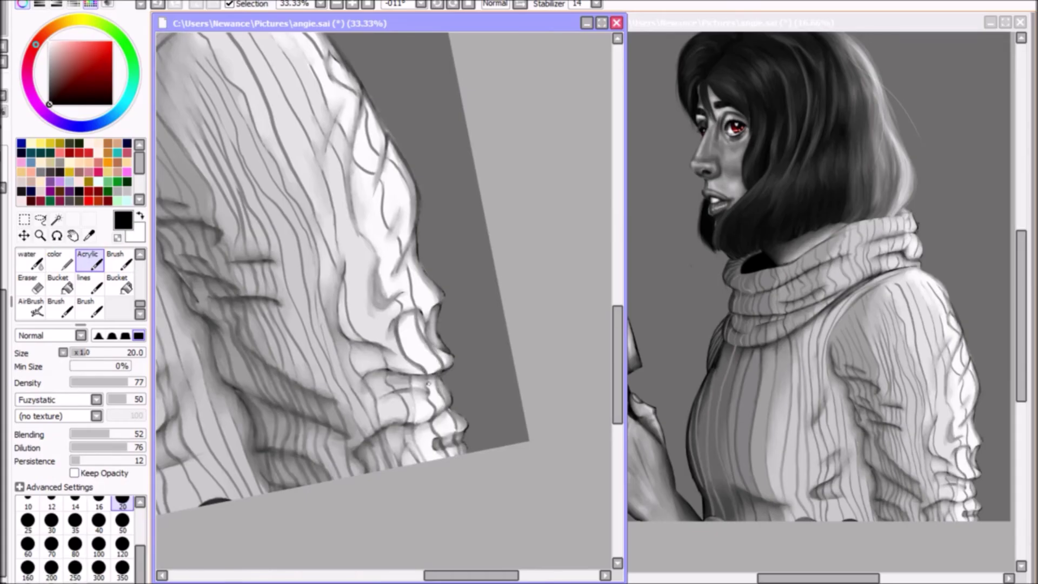
Shade between the ribs on the upper sleeve and shoulder with sampled mid-grey at brush size 50
scroll(865, 438, "up", 2)
left_click(524, 278, "alt")
left_click(123, 521)
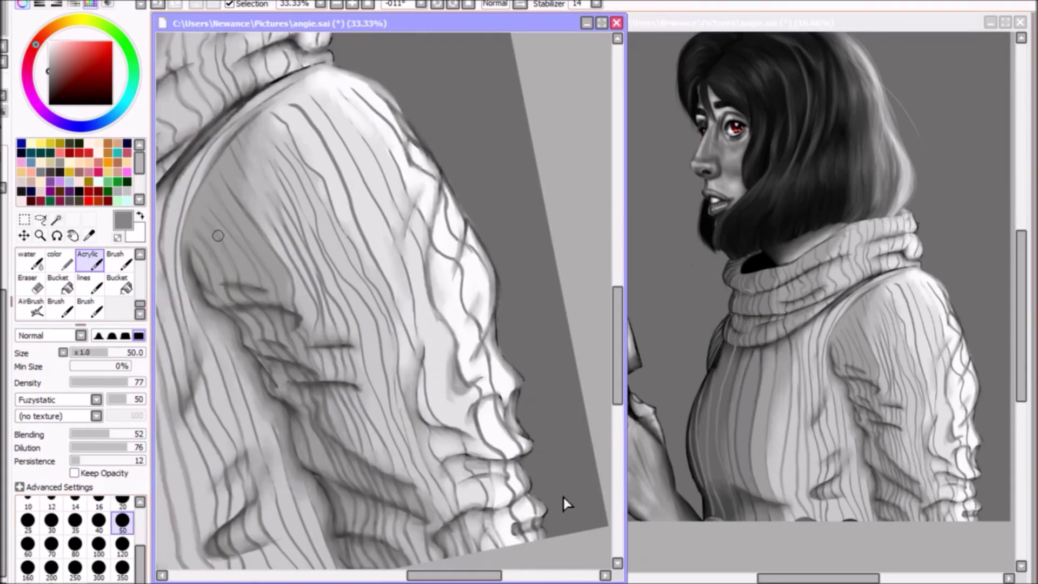
scroll(530, 502, "left", 2)
scroll(595, 184, "up", 1)
left_click_drag(270, 233, 286, 308)
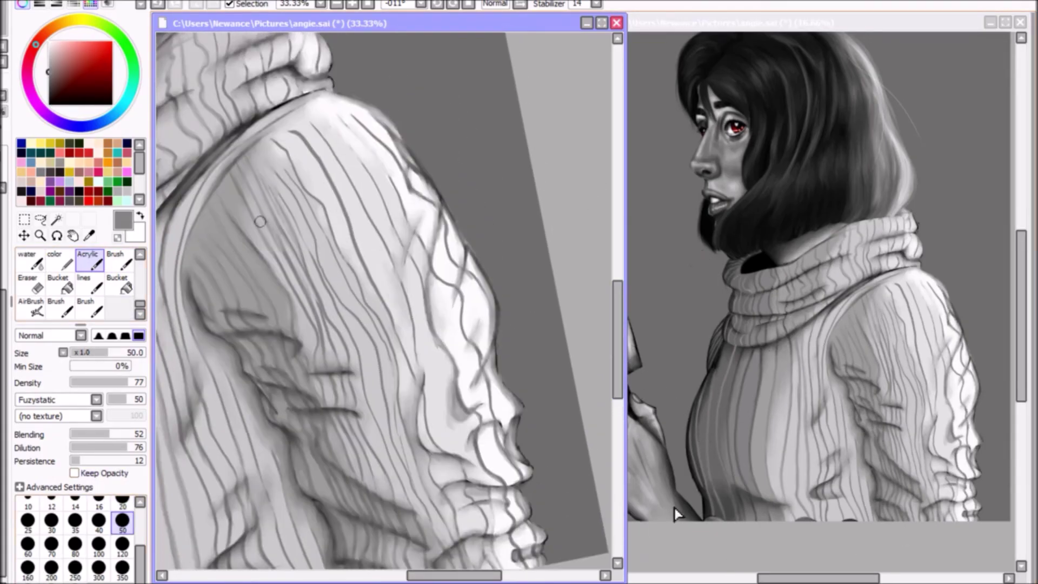
left_click_drag(303, 259, 335, 346)
left_click_drag(368, 178, 383, 287)
scroll(384, 287, "up", 2)
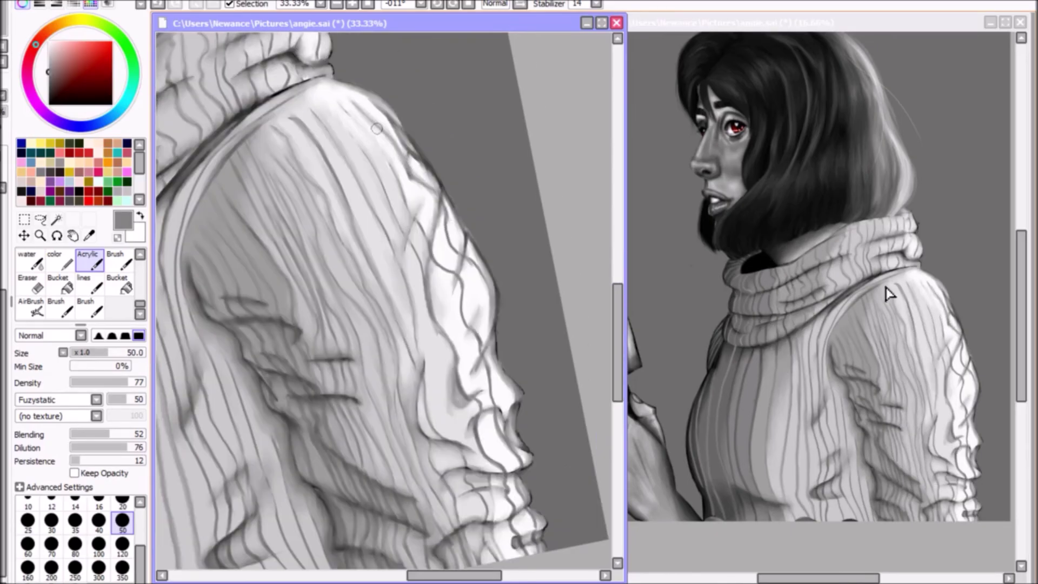
Deepen the rib shading down the middle and lower sleeve, using black at brush size 20 for the finer lines
scroll(526, 495, "left", 2)
left_click_drag(324, 274, 341, 352)
left_click_drag(309, 254, 382, 427)
left_click_drag(395, 416, 421, 508)
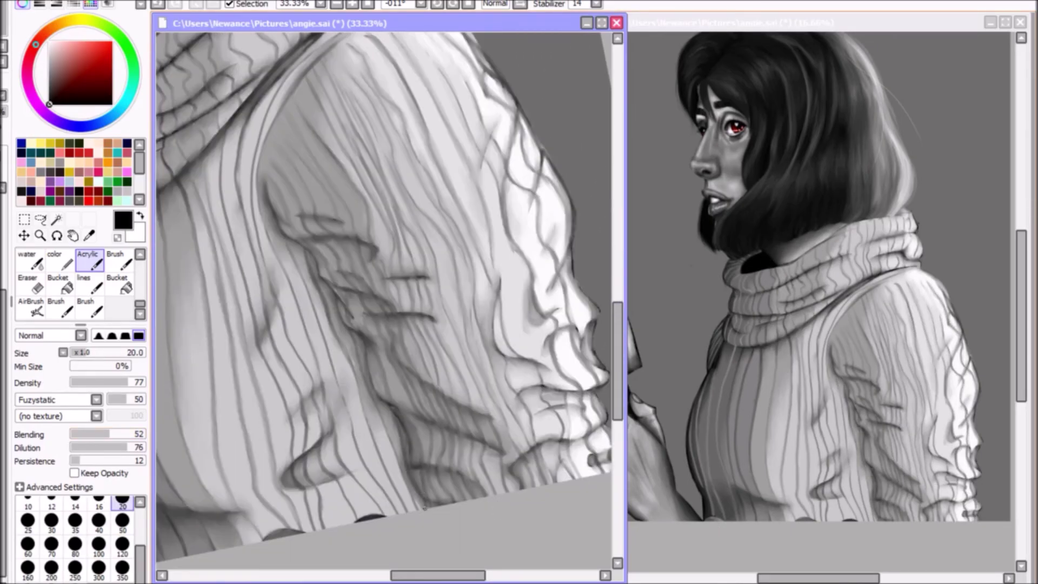
scroll(411, 487, "left", 1)
left_click_drag(449, 433, 459, 486)
scroll(390, 303, "up", 3)
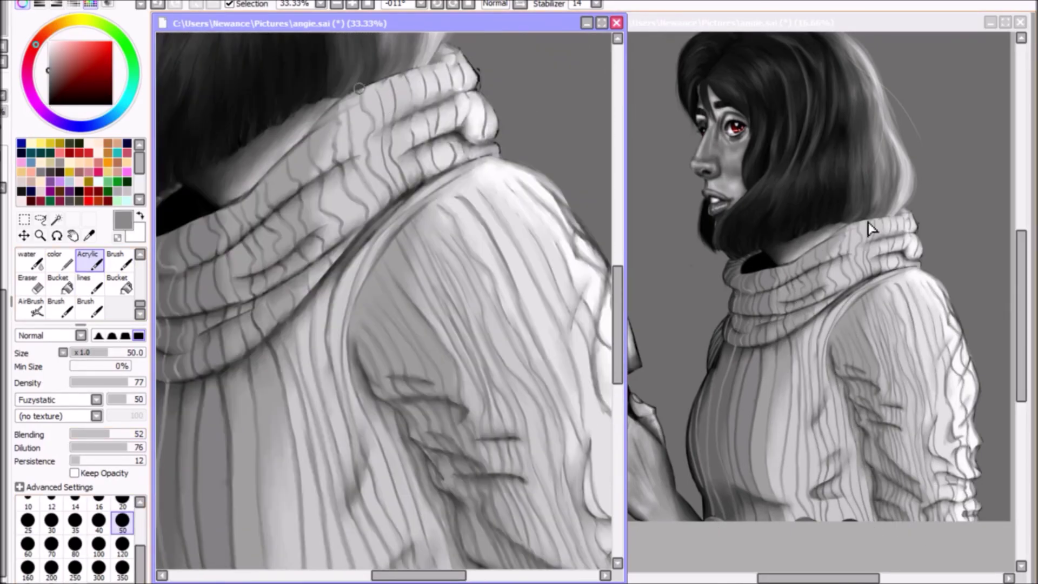
Reset the canvas rotation and soften the contour along the front of the torso with dark grey at brush size 50
key("e")
key("Home")
key("minus")
key("minus")
key("minus")
key("a")
key("plus")
key("plus")
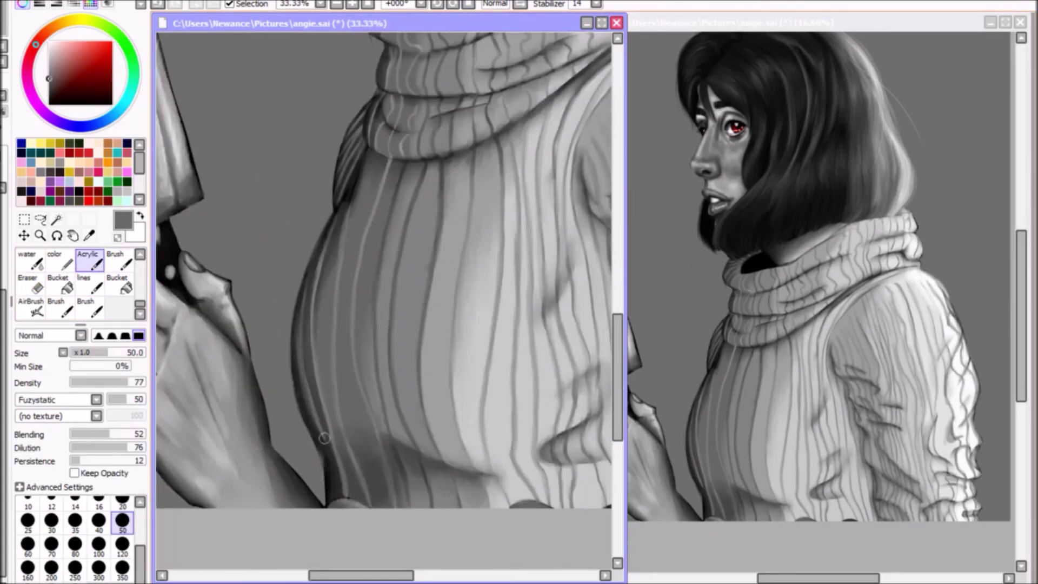
Try airbrushing noisy black shading at size 500 around the knife and over the sweater
key("minus")
key("v")
scroll(384, 298, "up", 5)
scroll(383, 297, "left", 2)
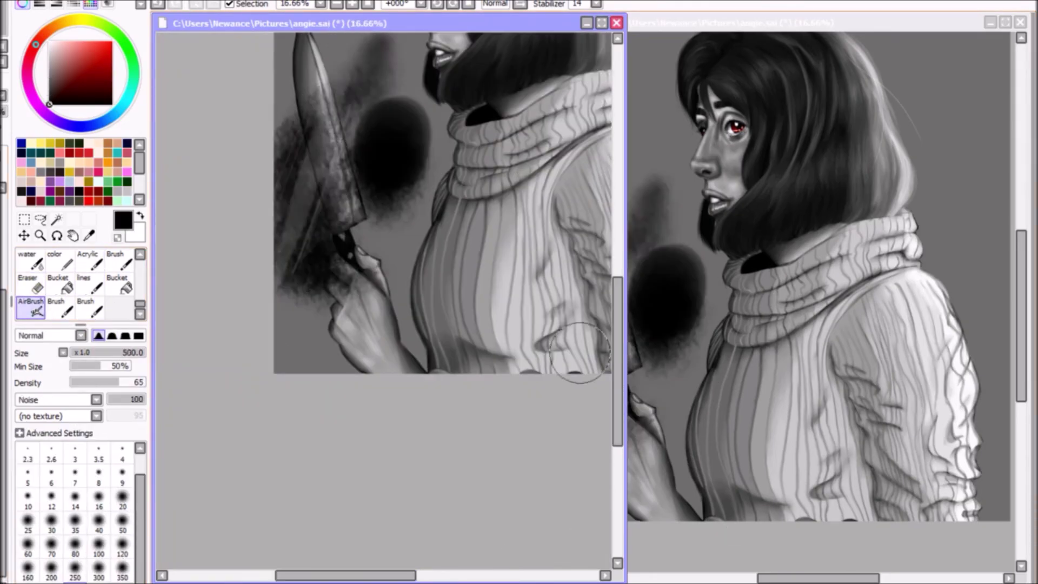
scroll(384, 297, "down", 5)
mouse_move(389, 244)
left_mouse_down()
mouse_move(441, 417)
mouse_move(220, 243)
left_mouse_up()
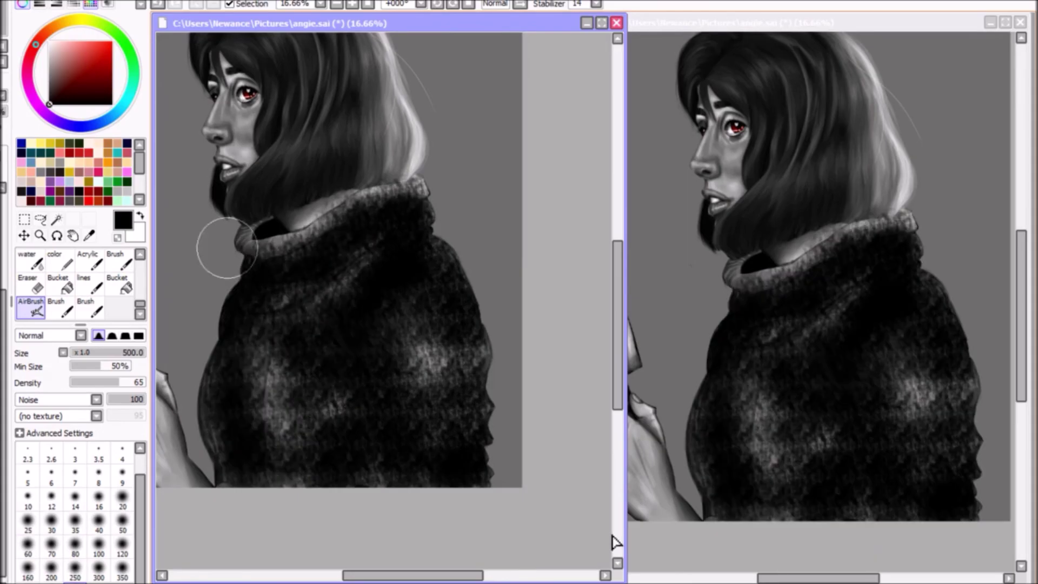
key("ctrl+z")
key("e")
left_click(122, 546)
key("ctrl+z")
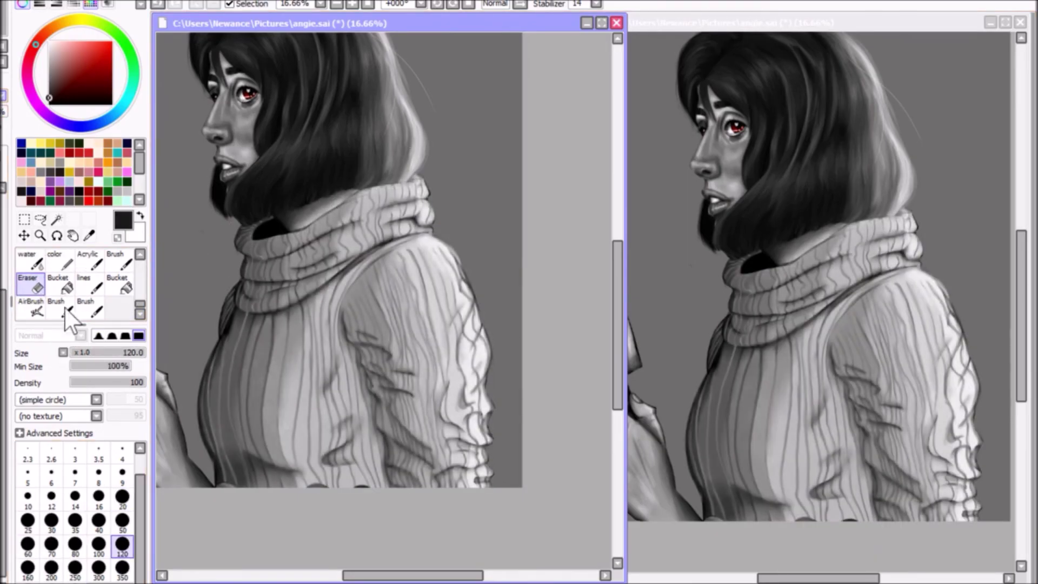
Place a dark red triangle with a thick white outline behind the woman's head and transform it
scroll(384, 297, "up", 3)
scroll(384, 297, "left", 2)
key("minus")
key("ctrl+v")
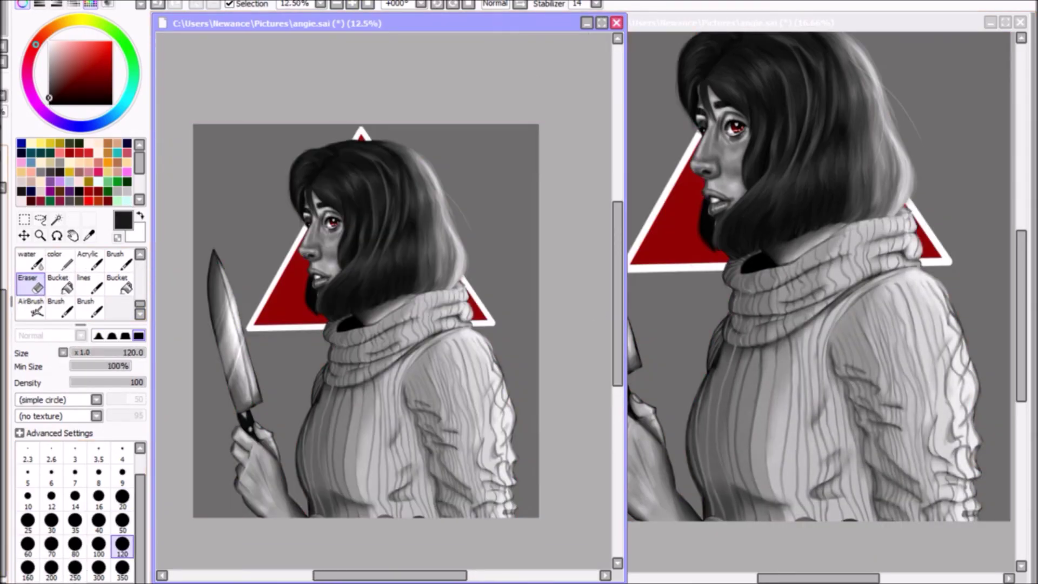
key("ctrl+t")
key("Return")
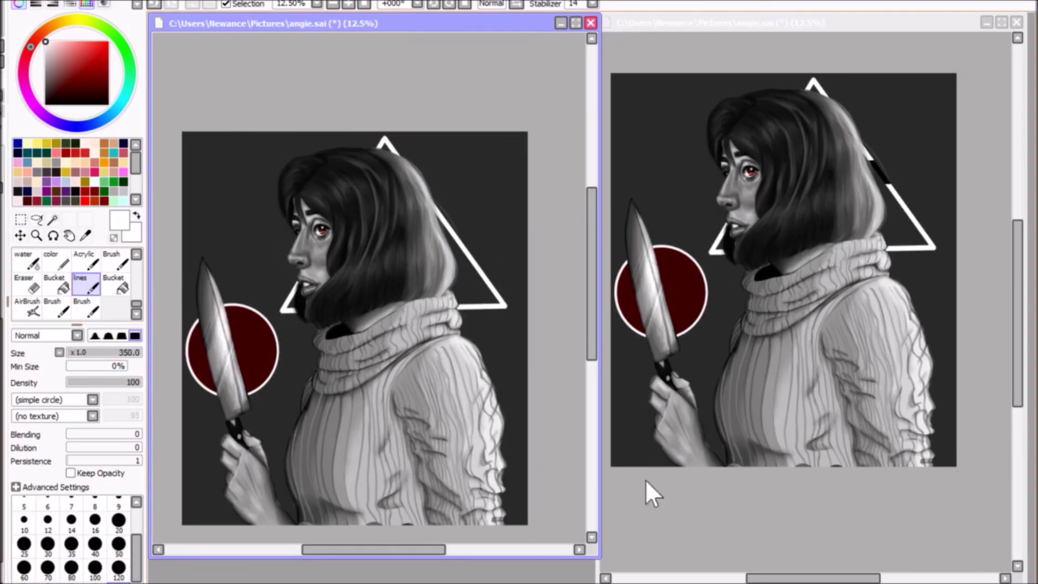
Fill the white-outlined triangle with dark red and try a white line below its corner at brush size 50
left_click_drag(387, 151, 491, 297)
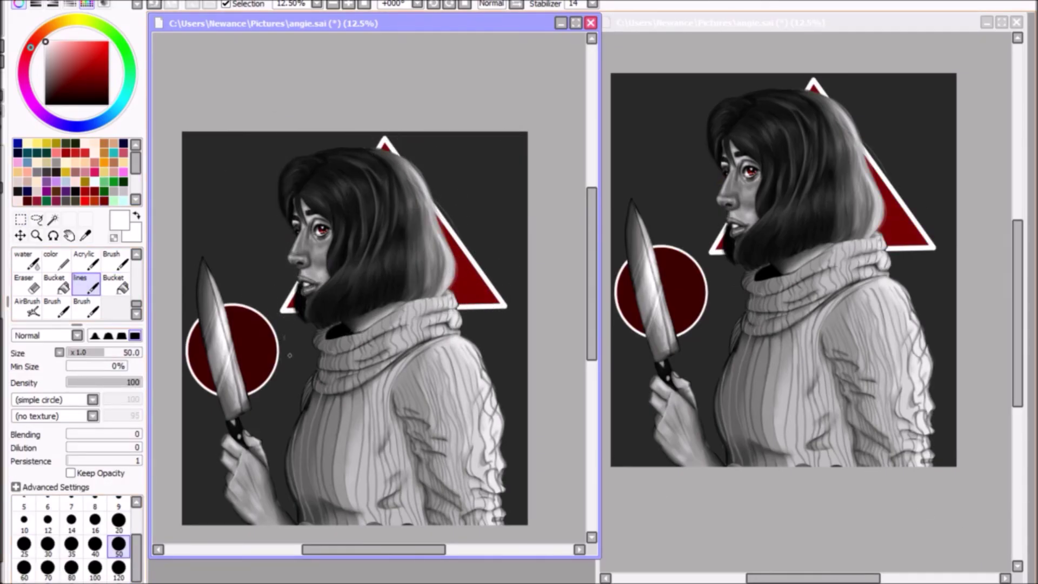
left_click(119, 544)
scroll(339, 313, "up", 3)
left_click_drag(300, 192, 318, 352)
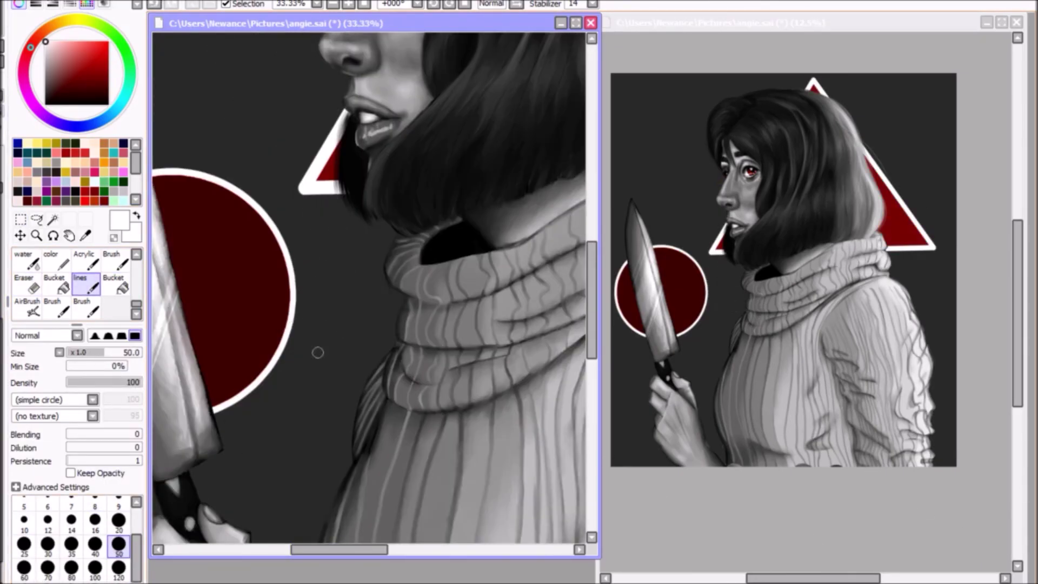
Undo the trial line and draw a thin white angular line joining the triangle's lower corner to the circle at brush size 25
scroll(318, 353, "down", 3)
key("bracketleft")
key("bracketleft")
key("bracketleft")
key("bracketleft")
key("ctrl+z")
left_click_drag(285, 254, 294, 324)
left_click_drag(295, 324, 271, 300)
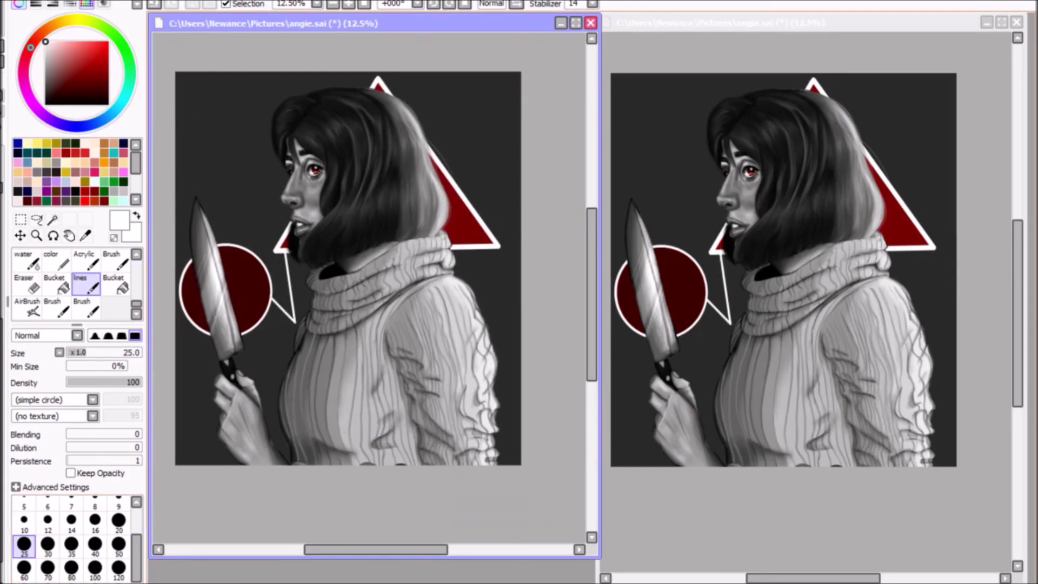
Extend the white line into a zigzag with a peak beside the face, continuing at the canvas's left edge and beyond the triangle
key("x")
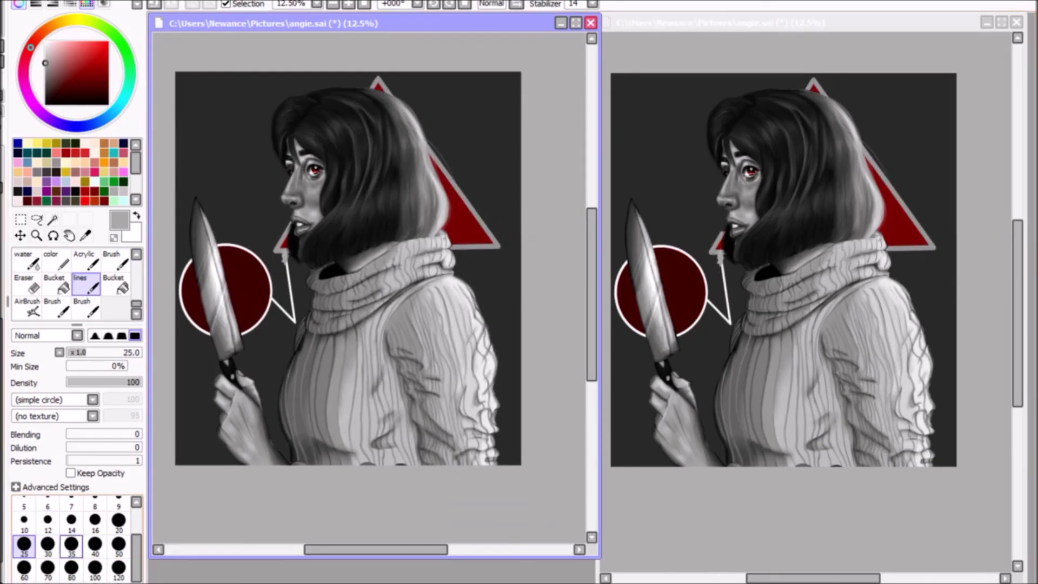
scroll(308, 297, "up", 1)
key("c")
scroll(373, 281, "down", 2)
key("x")
scroll(373, 281, "up", 2)
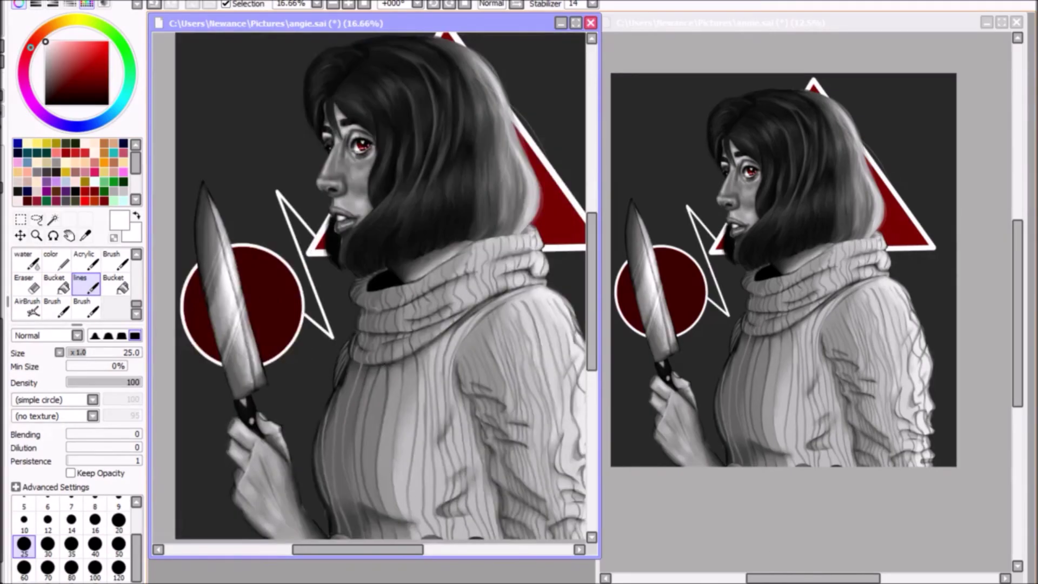
scroll(373, 281, "down", 1)
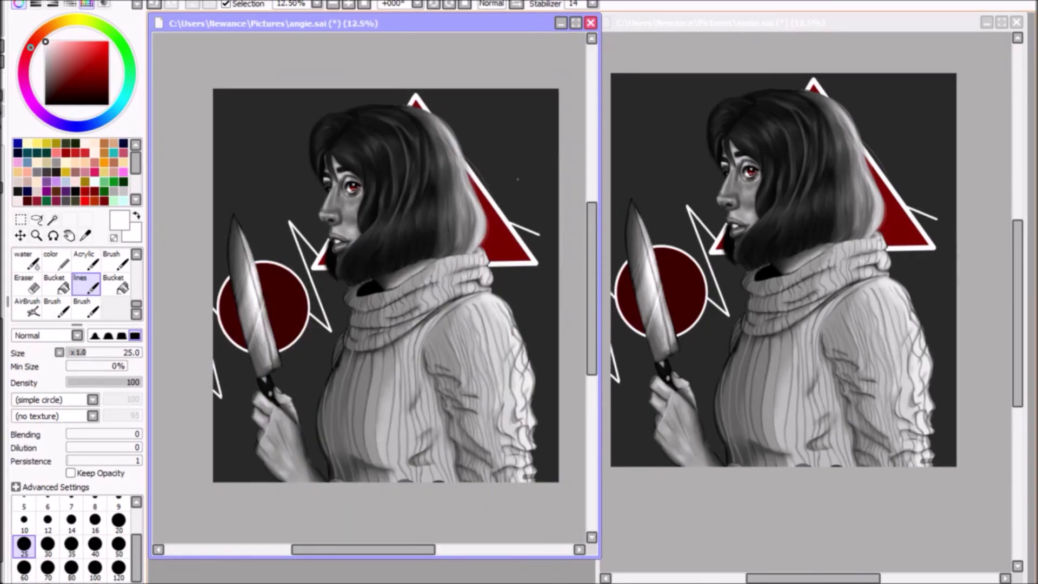
Draw jagged white peaks rising from the triangle's right side toward the canvas's upper right corner, redoing the first attempt
left_click(496, 130, "shift")
left_click(522, 162, "shift")
left_click(526, 149, "shift")
key("ctrl+z")
key("ctrl+z")
key("ctrl+z")
left_click(547, 217, "shift")
left_click(532, 103, "shift")
left_click(552, 160, "shift")
left_click(556, 127, "shift")
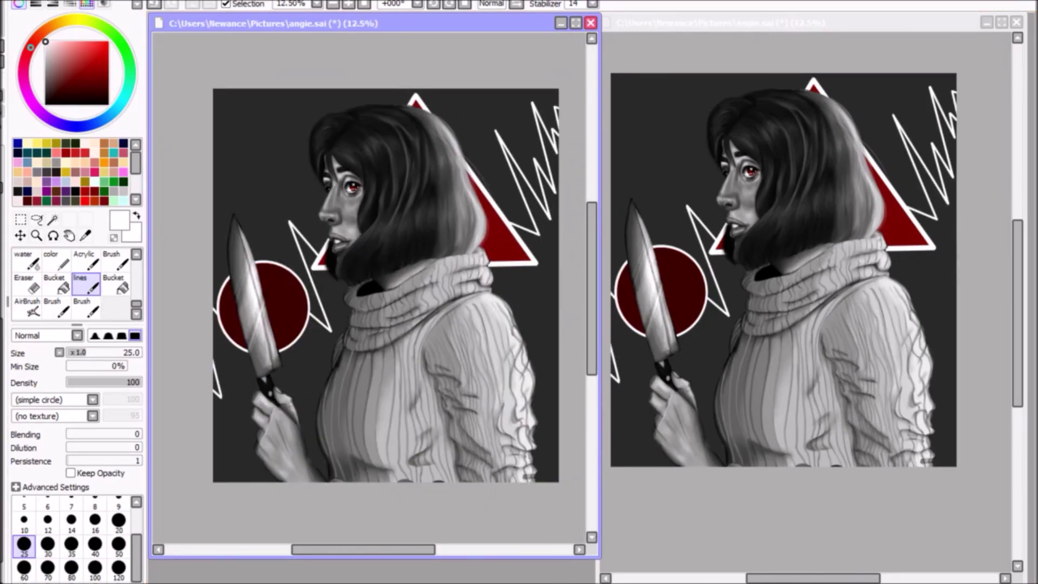
Darken the background's corners and edges around the woman with the water brush in black at size 500
key("x")
key("b")
left_click_drag(227, 103, 336, 216)
mouse_move(546, 325)
left_mouse_down()
mouse_move(549, 466)
mouse_move(563, 332)
mouse_move(560, 403)
left_mouse_up()
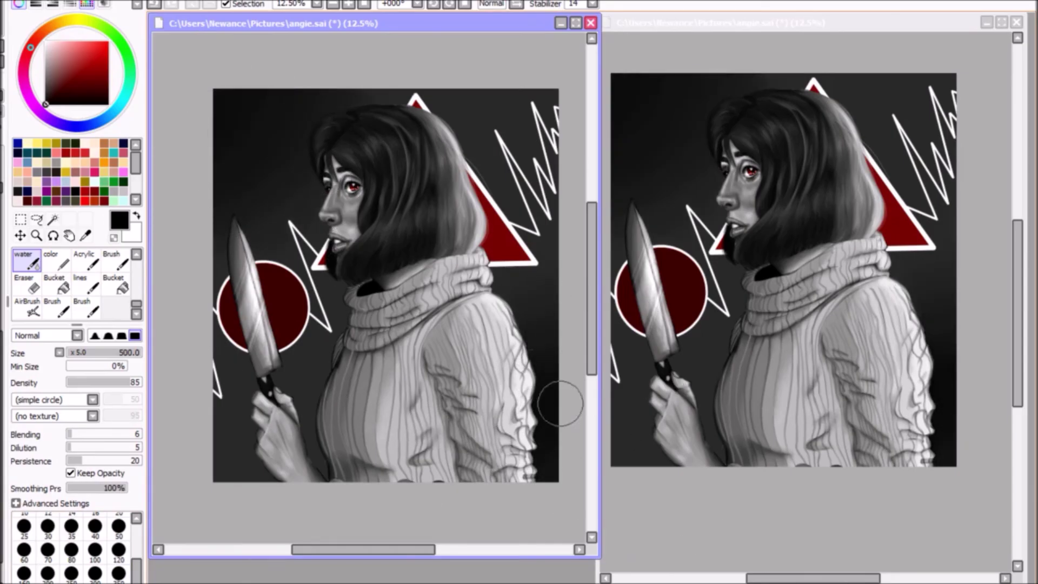
scroll(561, 402, "up", 3)
scroll(514, 352, "down", 3)
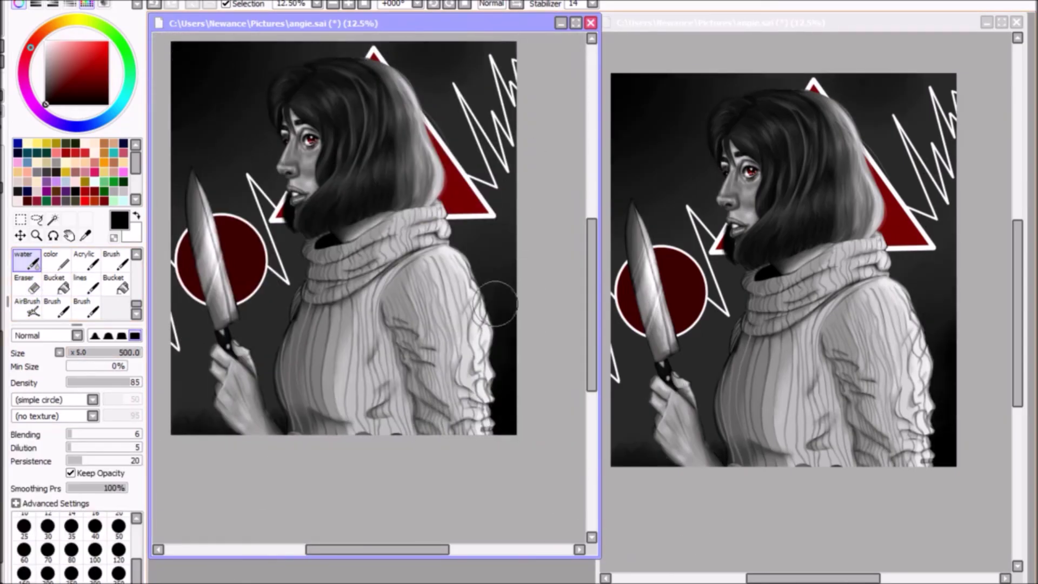
key("v")
key("ctrl+z")
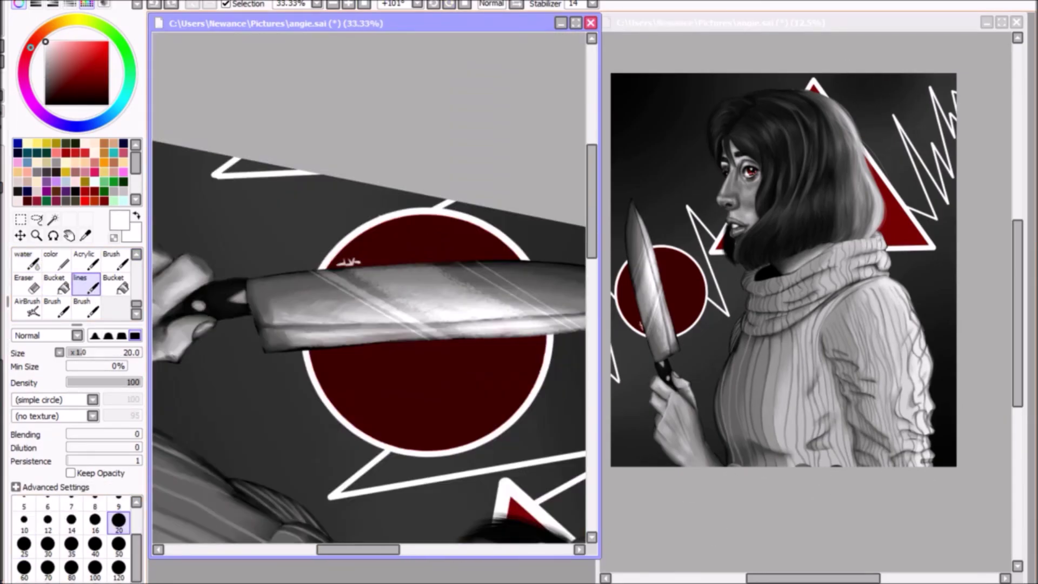
Add a small white signature on the dark red circle beside the knife at brush size 20, and view the finished portrait
left_click_drag(181, 127, 189, 141)
scroll(297, 190, "up", 4)
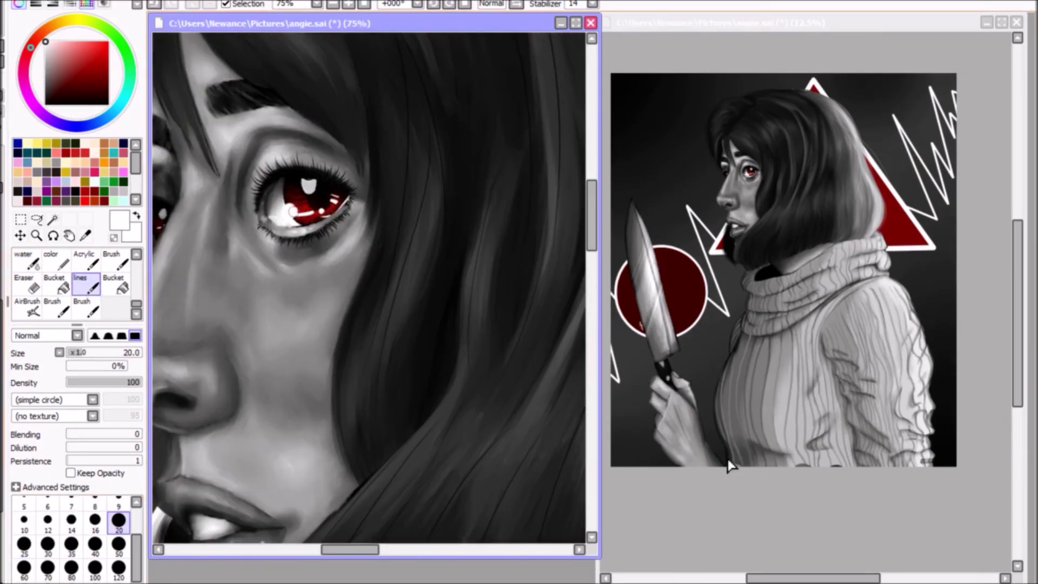
key("w")
left_click_drag(302, 197, 311, 303)
key("ctrl+w")
scroll(527, 243, "down", 2)
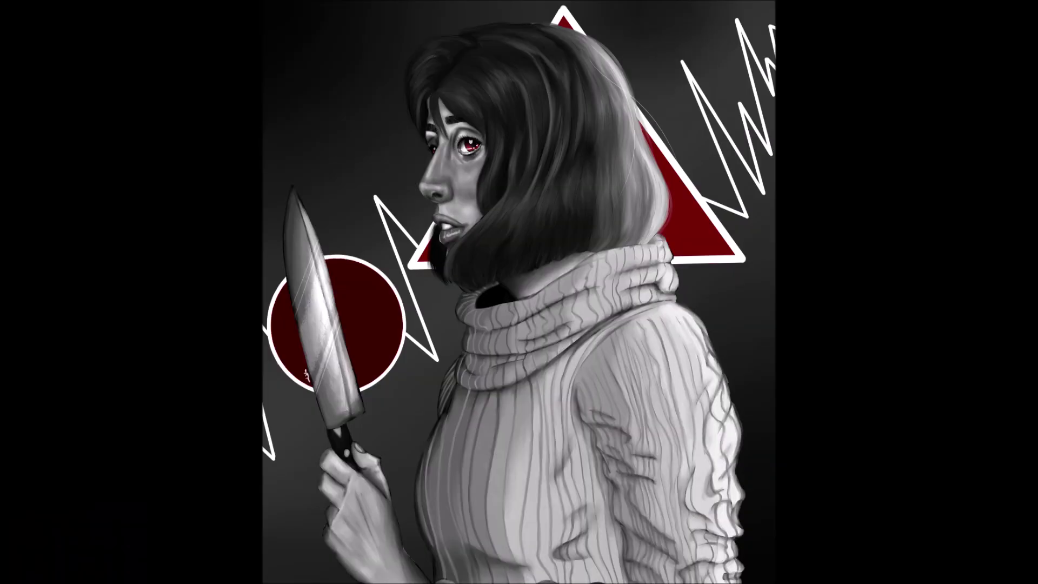